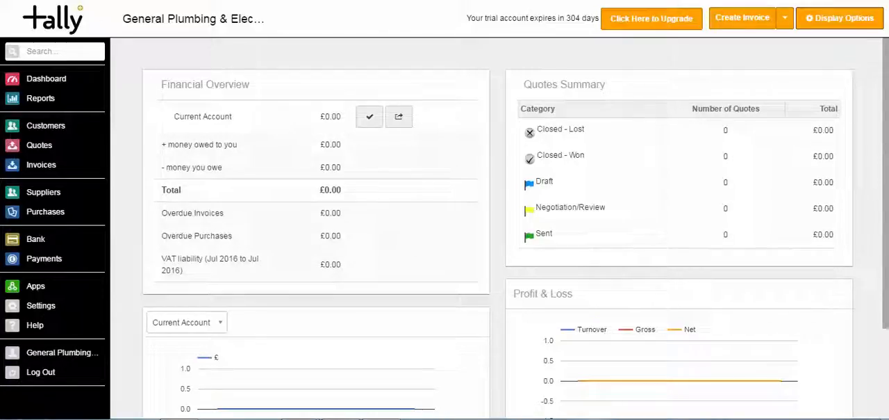
- Look over the dashboard's summaries and graphs, including the accounts offered for the bank balance graph
{"action": "scroll", "coordinate": [603, 223], "scroll_direction": "down", "scroll_amount": 3}
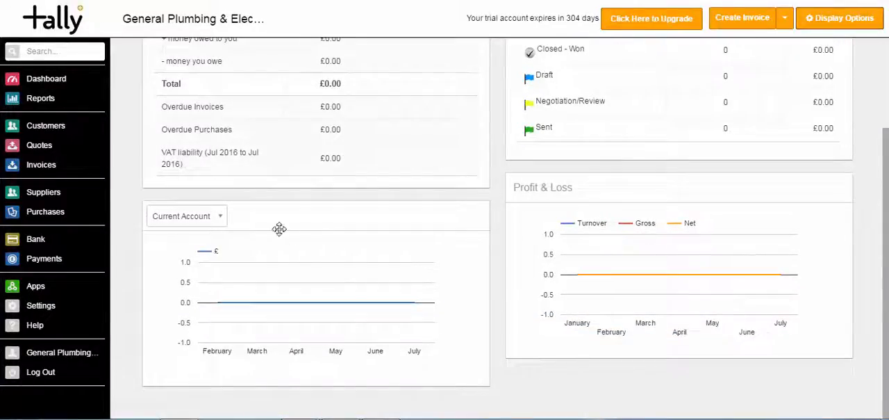
{"action": "left_click", "coordinate": [219, 218]}
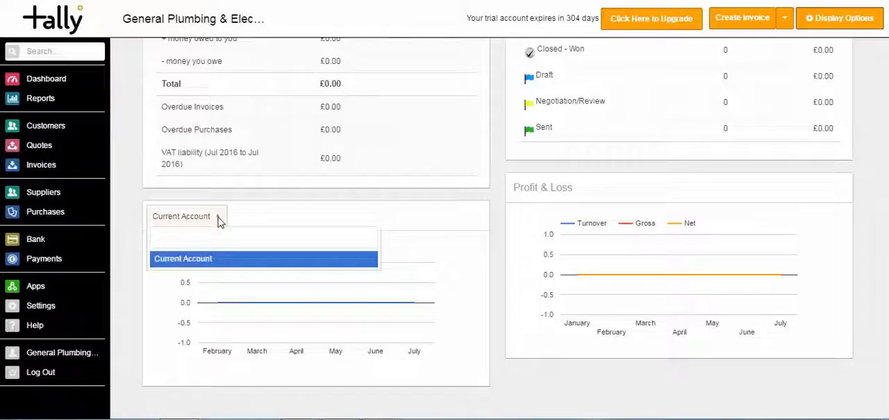
{"action": "left_click", "coordinate": [246, 216]}
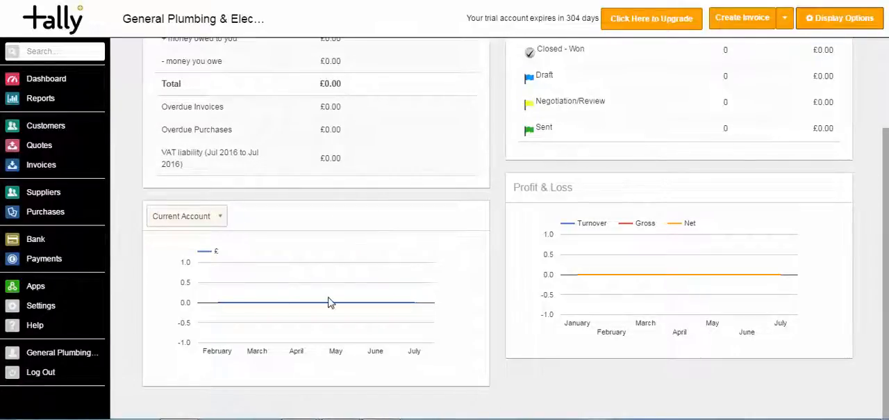
{"action": "scroll", "coordinate": [881, 136], "scroll_direction": "up", "scroll_amount": 2}
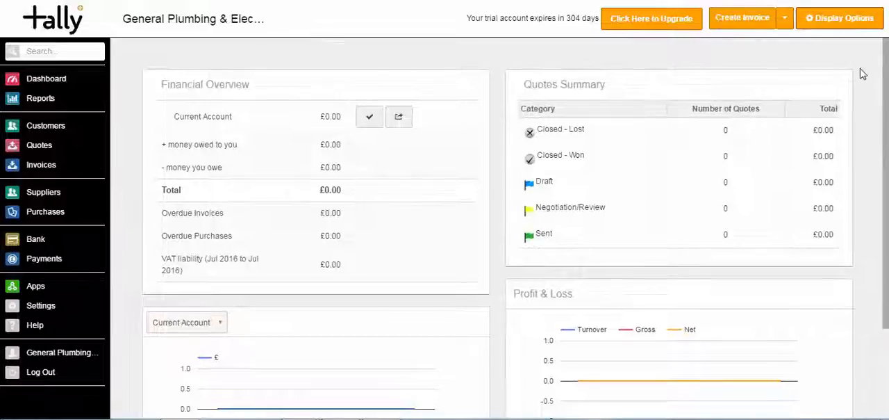
- Open the dashboard's display settings and view the graph types available for the overview page
{"action": "left_click", "coordinate": [847, 27]}
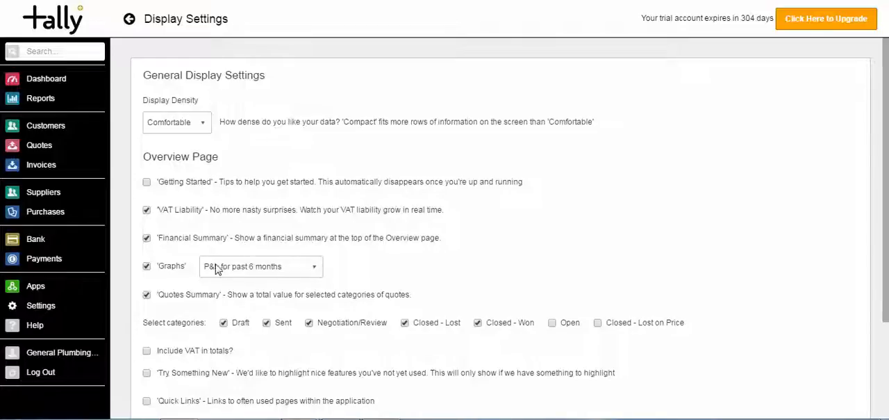
{"action": "left_click", "coordinate": [311, 274]}
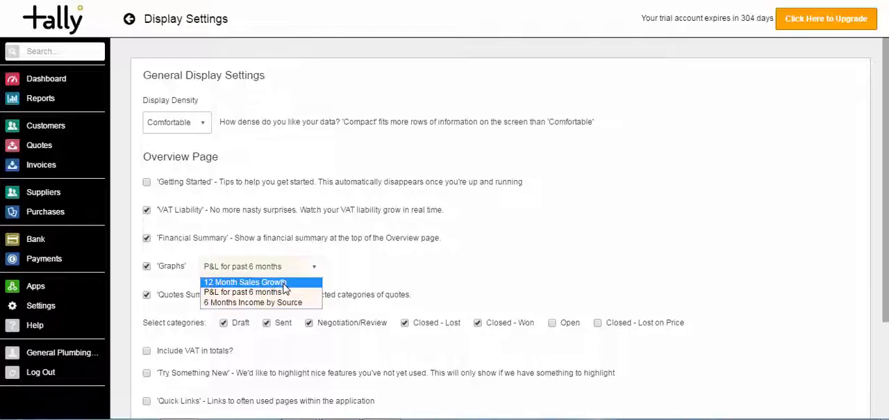
{"action": "left_click", "coordinate": [331, 272]}
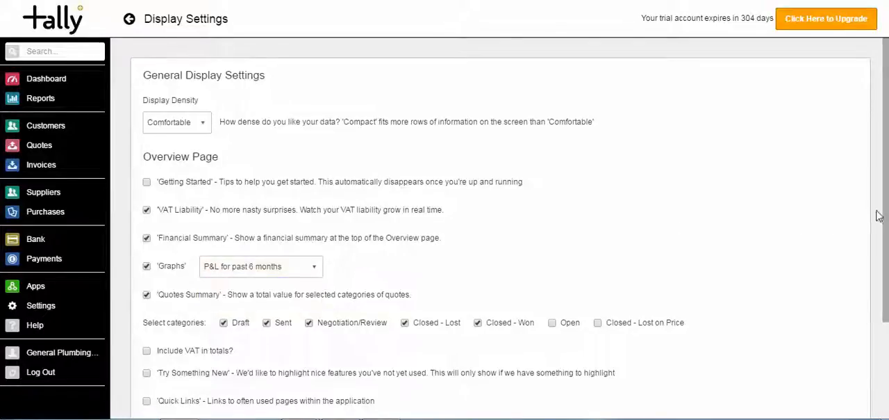
- Add the Open and Closed - Lost on Price categories to the Quotes Summary, include VAT in totals, and save the display settings
{"action": "scroll", "coordinate": [887, 207], "scroll_direction": "down", "scroll_amount": 3}
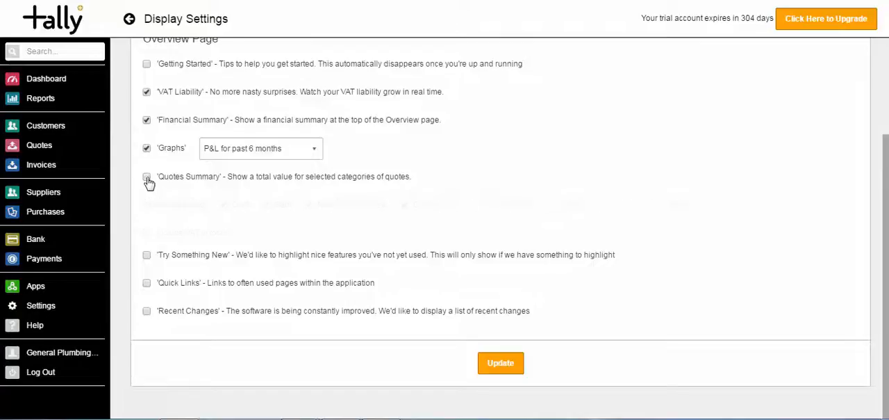
{"action": "left_click", "coordinate": [147, 226]}
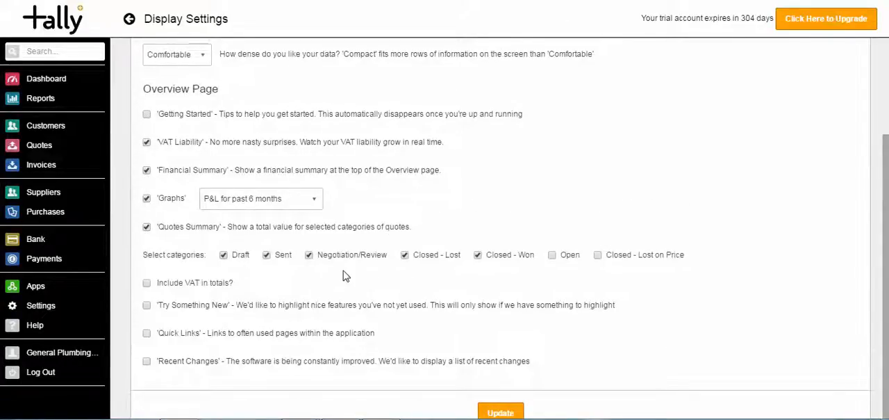
{"action": "left_click", "coordinate": [552, 255]}
{"action": "left_click", "coordinate": [598, 255]}
{"action": "left_click", "coordinate": [147, 283]}
{"action": "left_click", "coordinate": [490, 412]}
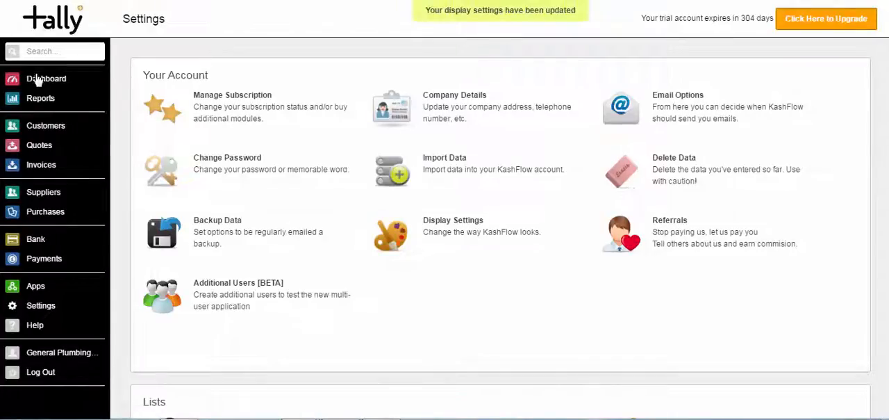
- Return to the dashboard and try rearranging the Financial Overview and Quotes Summary panels
{"action": "left_click", "coordinate": [37, 82]}
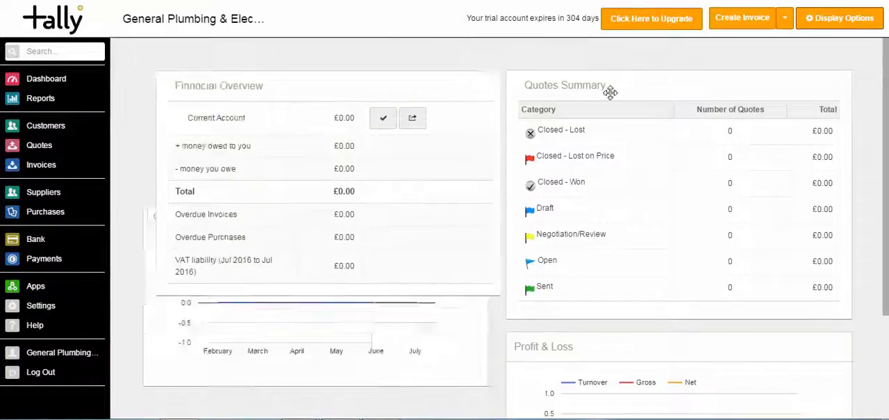
{"action": "left_click_drag", "start_coordinate": [610, 93], "coordinate": [452, 67]}
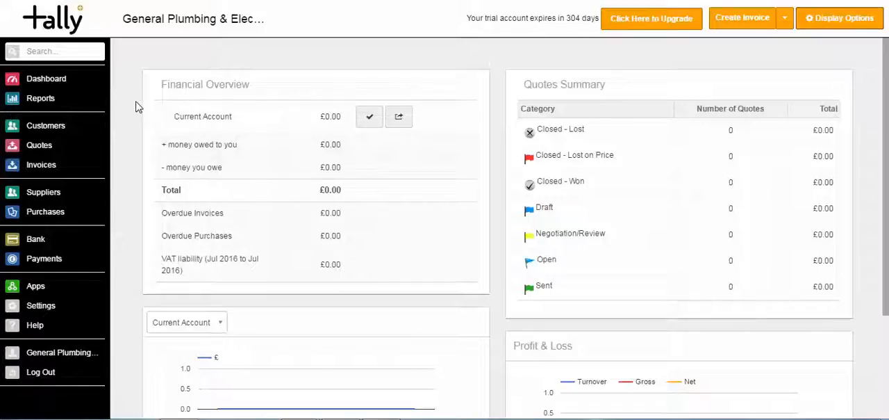
- Create a new customer record named Customer 1, keeping the default source and country
{"action": "left_click", "coordinate": [50, 132]}
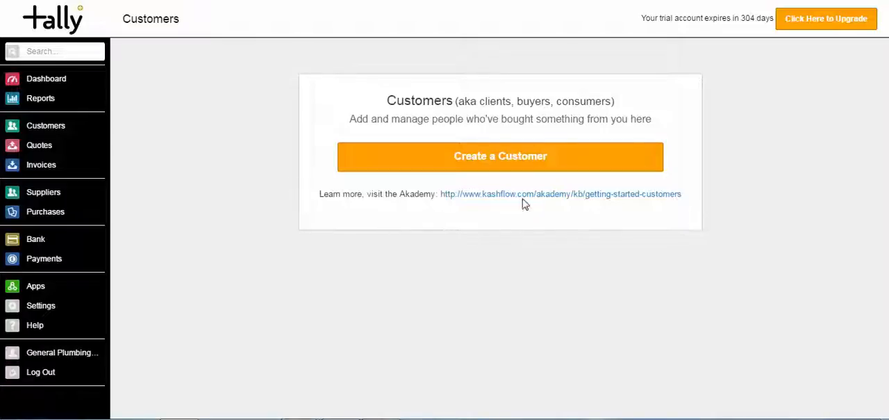
{"action": "left_click", "coordinate": [518, 162]}
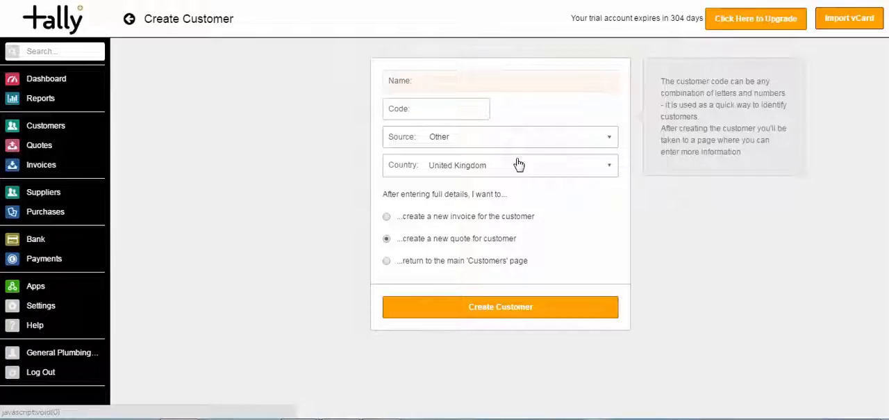
{"action": "type", "text": "Customer 1"}
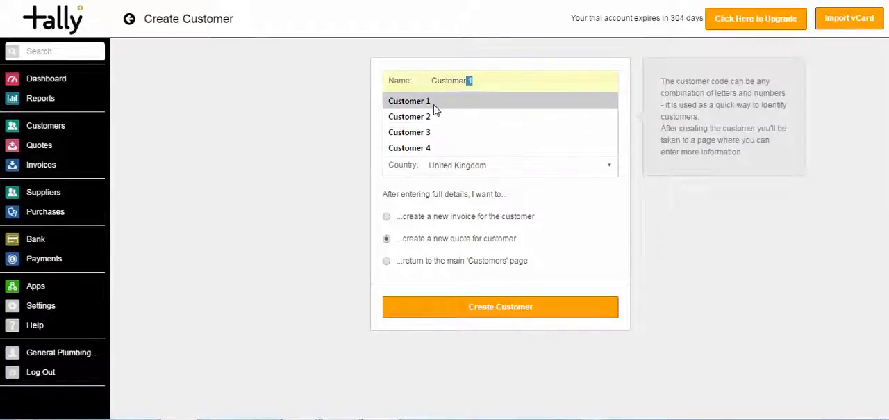
{"action": "left_click", "coordinate": [434, 109]}
{"action": "left_click", "coordinate": [413, 109]}
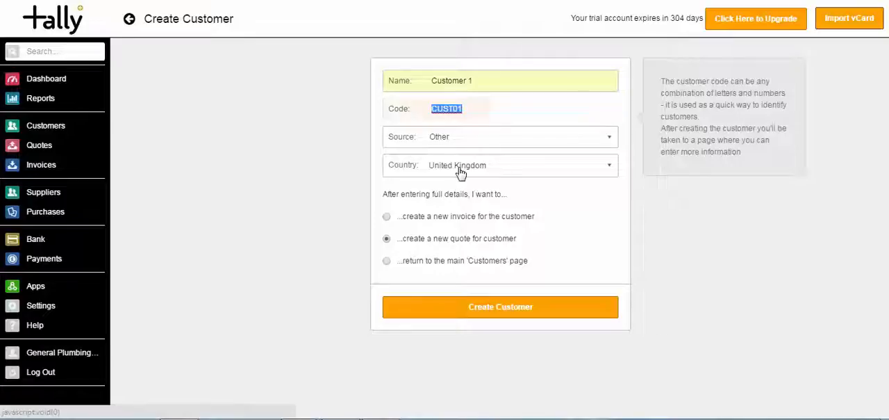
{"action": "left_click", "coordinate": [506, 311]}
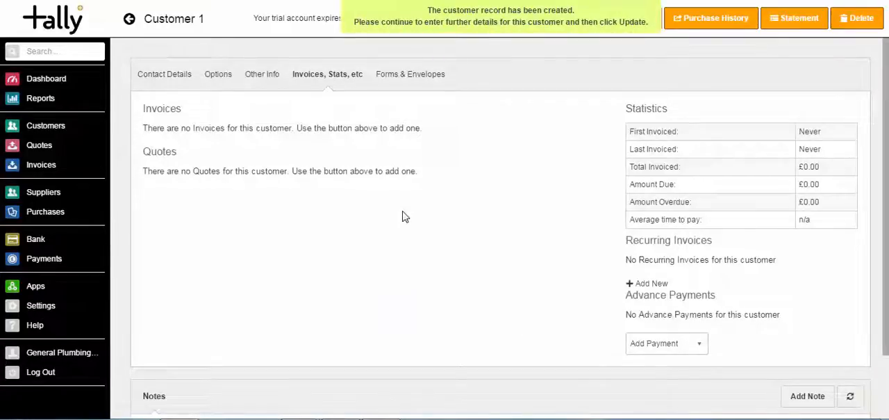
- Check which business sources are available in the options of the Customer 1 record
{"action": "left_click", "coordinate": [218, 74]}
{"action": "left_click", "coordinate": [235, 193]}
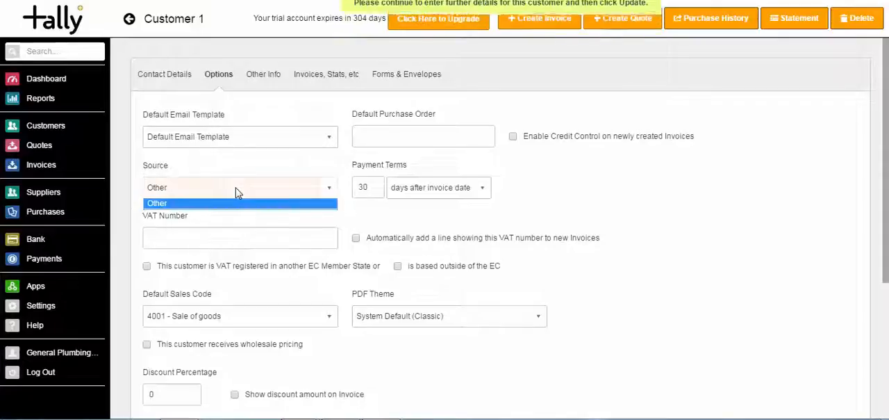
{"action": "left_click", "coordinate": [176, 171]}
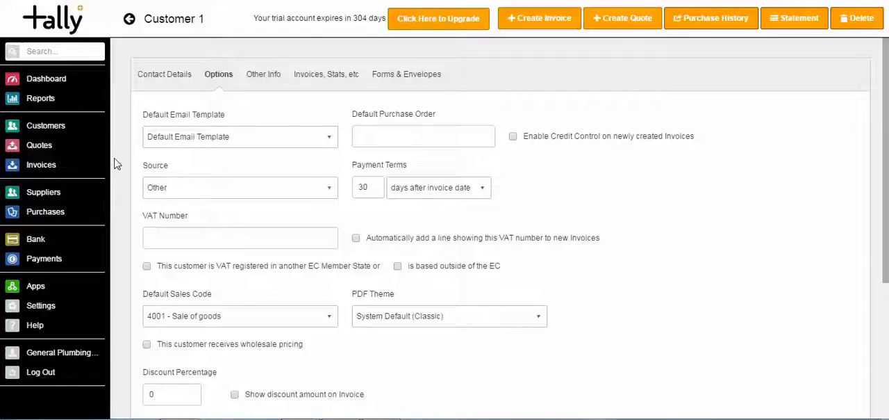
- Open the customers' sources of business and add a source named Website with a cost of £2000
{"action": "left_click", "coordinate": [53, 131]}
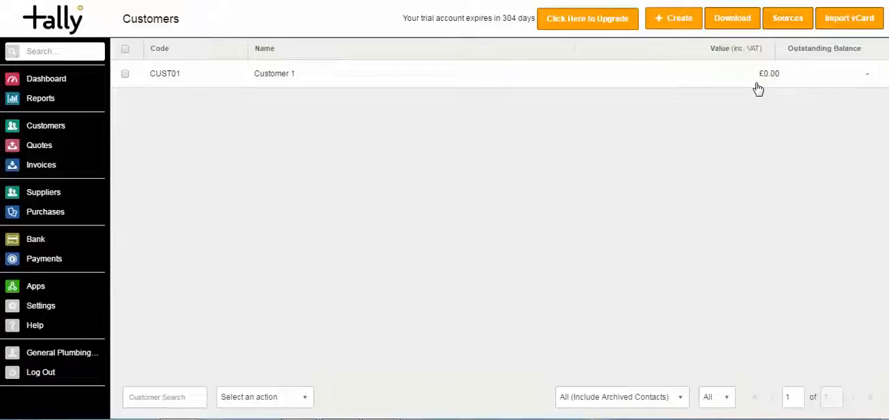
{"action": "left_click", "coordinate": [787, 25]}
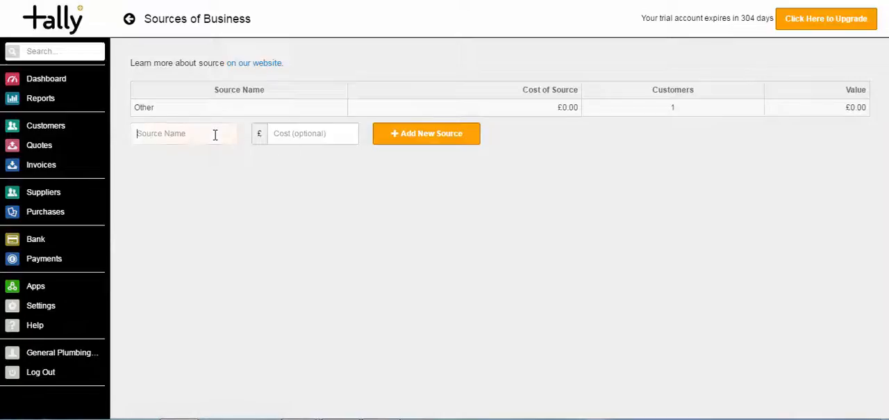
{"action": "type", "text": "Web"}
{"action": "left_click", "coordinate": [204, 153]}
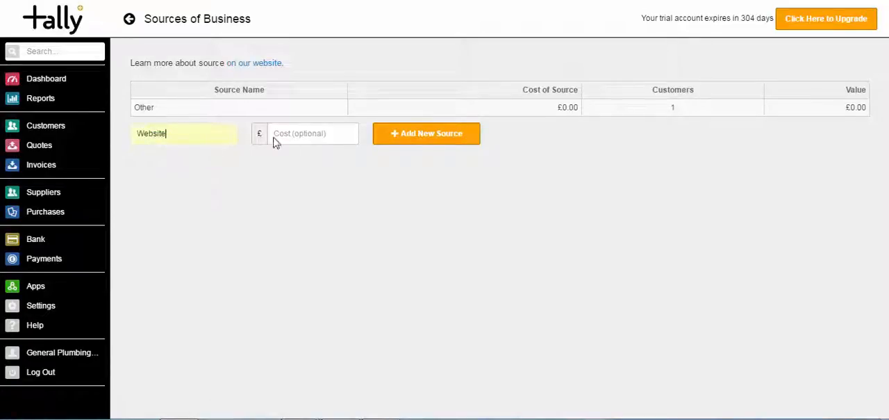
{"action": "left_click", "coordinate": [308, 135]}
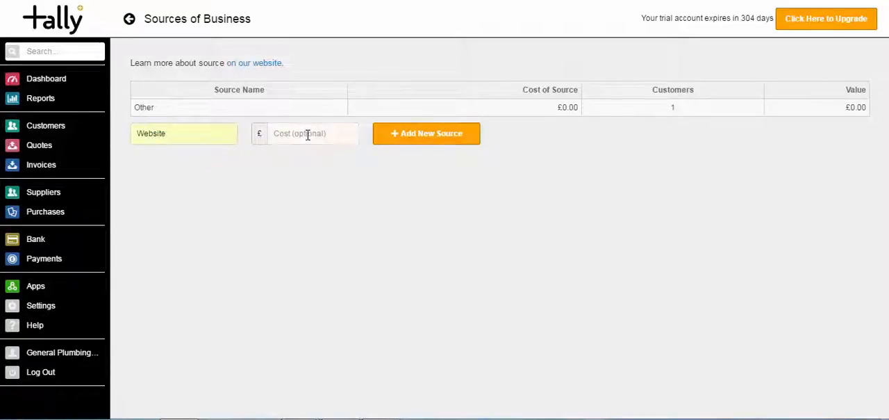
{"action": "type", "text": "2000"}
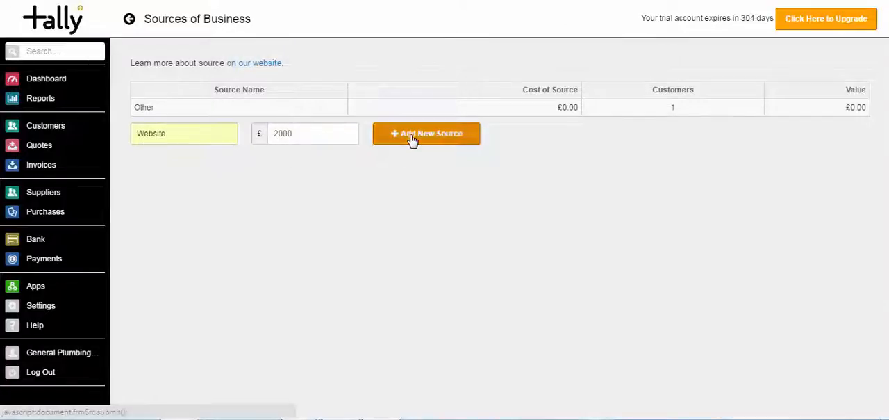
{"action": "left_click", "coordinate": [411, 139]}
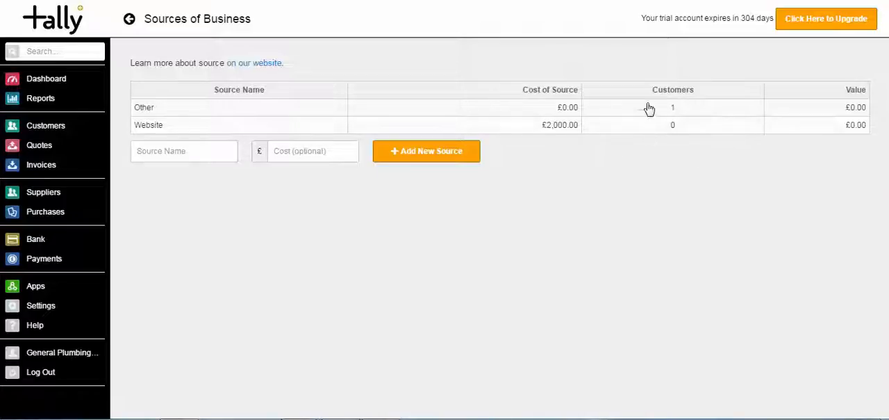
- Add a second source of business named Marketing Event with a cost of £1000
{"action": "left_click", "coordinate": [208, 160]}
{"action": "type", "text": "Marketing Event"}
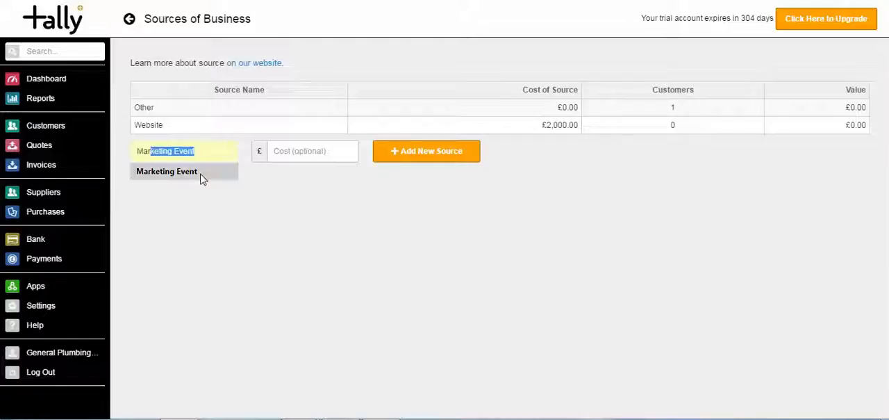
{"action": "left_click", "coordinate": [201, 175]}
{"action": "left_click", "coordinate": [298, 153]}
{"action": "type", "text": "1000"}
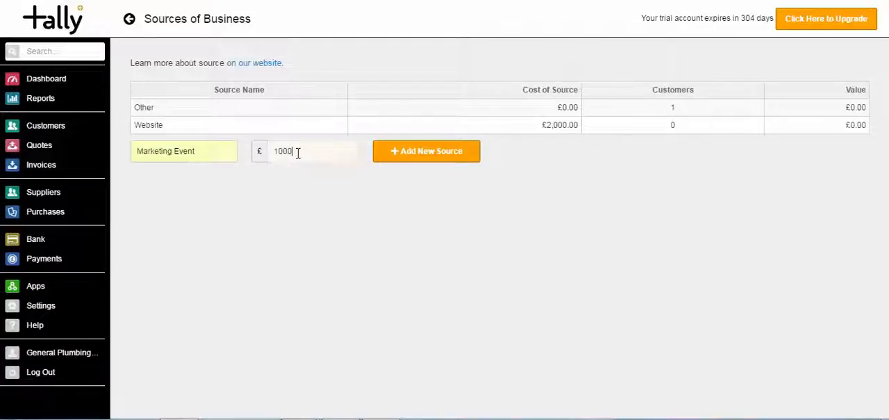
{"action": "left_click", "coordinate": [401, 152]}
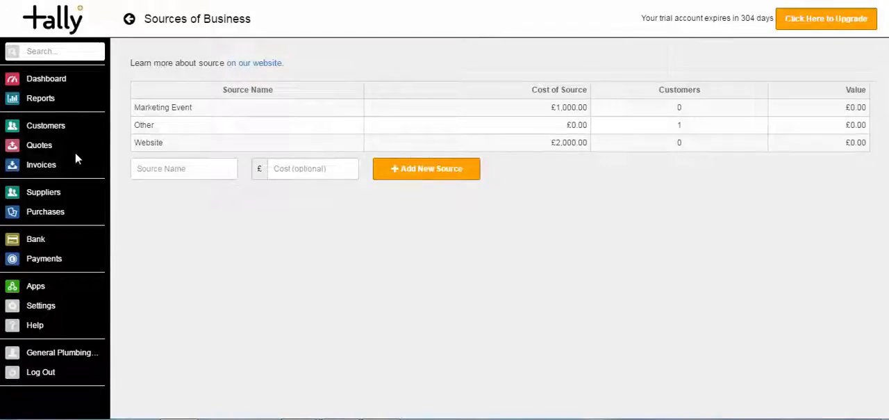
- Create a new customer named Customer 2 with the source Marketing Event, and open its contact details
{"action": "left_click", "coordinate": [54, 126]}
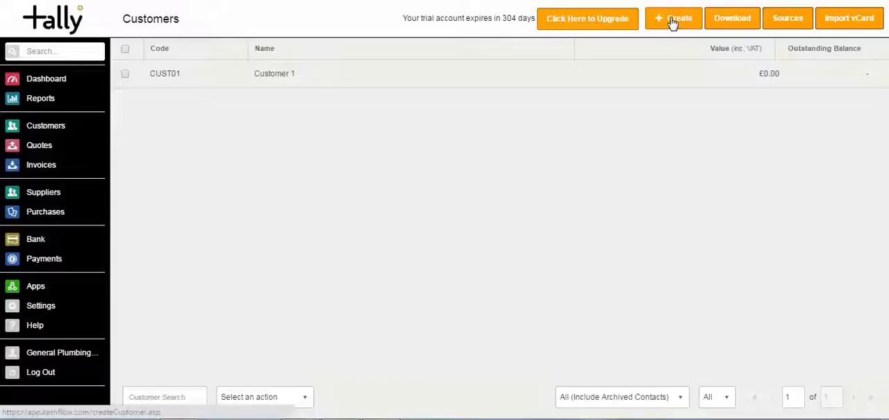
{"action": "left_click", "coordinate": [673, 23]}
{"action": "type", "text": "Customer 2"}
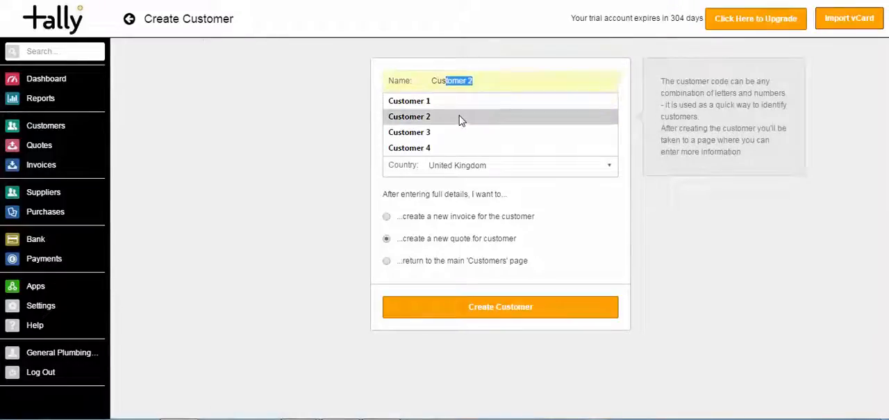
{"action": "left_click", "coordinate": [459, 117]}
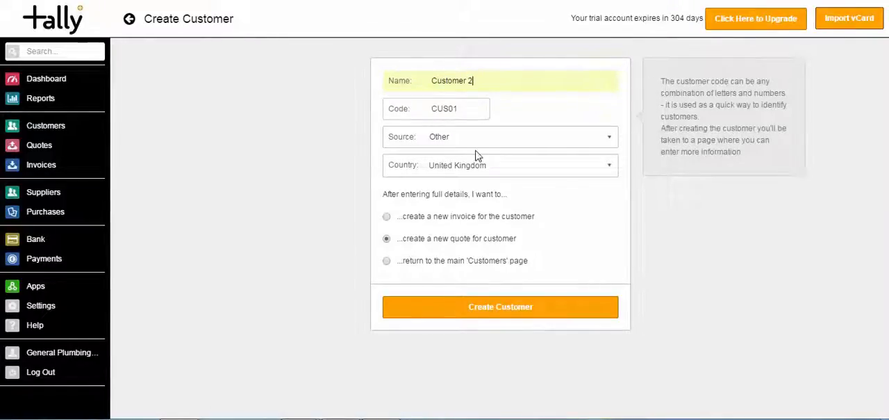
{"action": "left_click", "coordinate": [470, 138]}
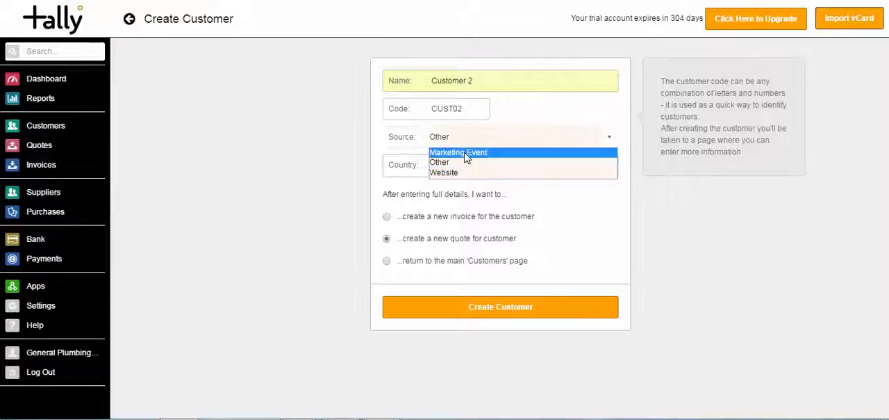
{"action": "left_click", "coordinate": [466, 153]}
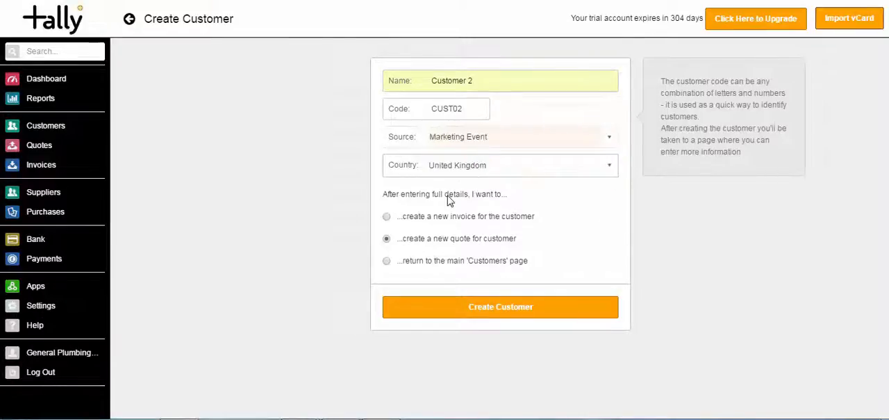
{"action": "left_click", "coordinate": [453, 309]}
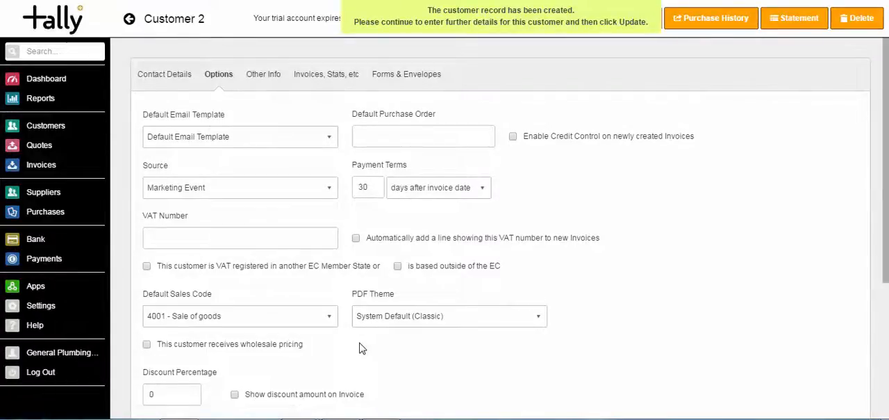
{"action": "left_click", "coordinate": [148, 77]}
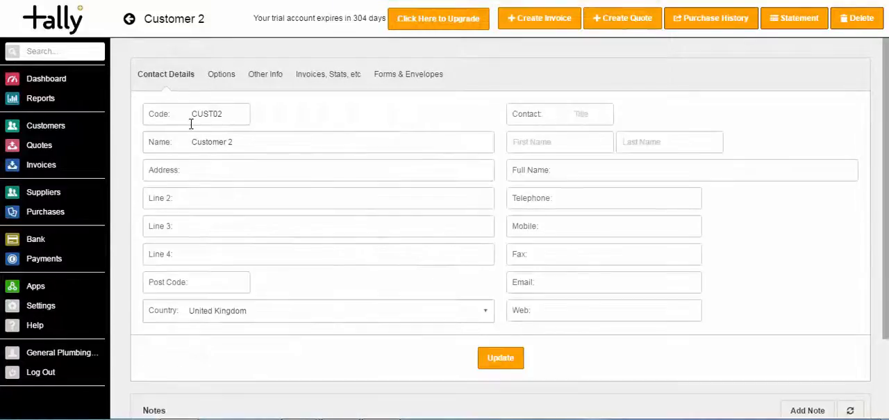
- Look over the address lines and post code field in Customer 2's contact details
{"action": "left_click", "coordinate": [223, 170]}
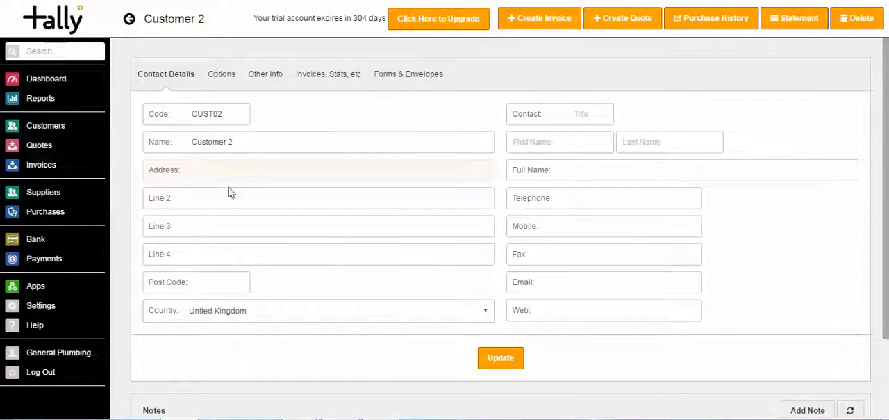
{"action": "left_click", "coordinate": [230, 195]}
{"action": "left_click", "coordinate": [235, 228]}
{"action": "left_click", "coordinate": [231, 255]}
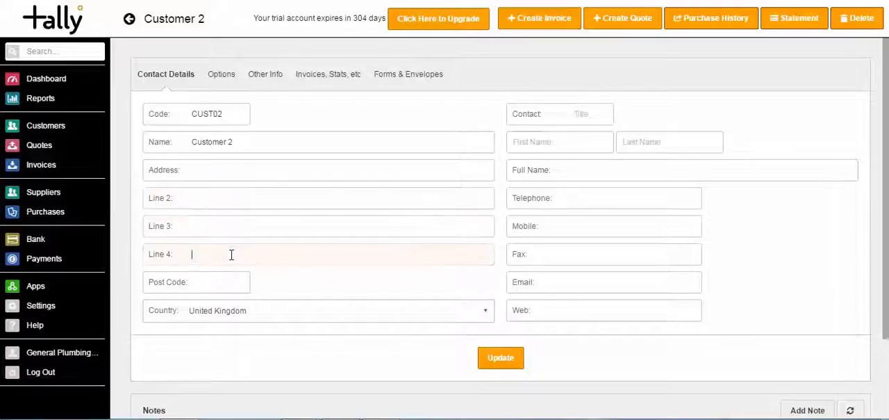
{"action": "left_click", "coordinate": [235, 285]}
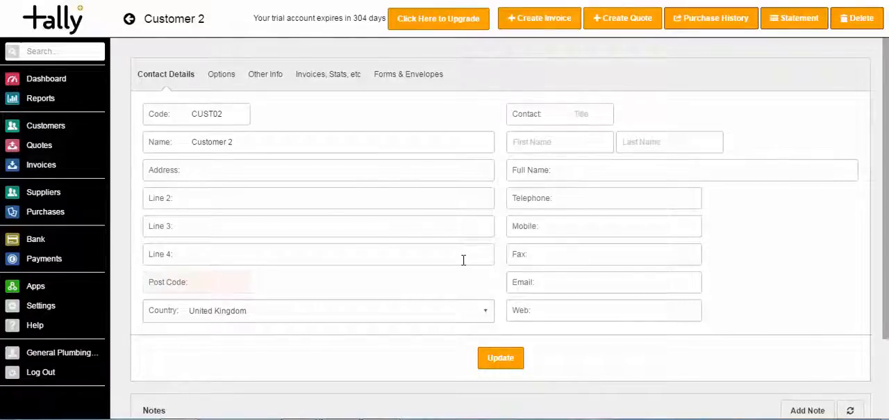
- In Customer 2's options, enable credit control on newly created invoices and set the payment terms to 28 days after invoice date
{"action": "left_click", "coordinate": [227, 81]}
{"action": "left_click", "coordinate": [372, 138]}
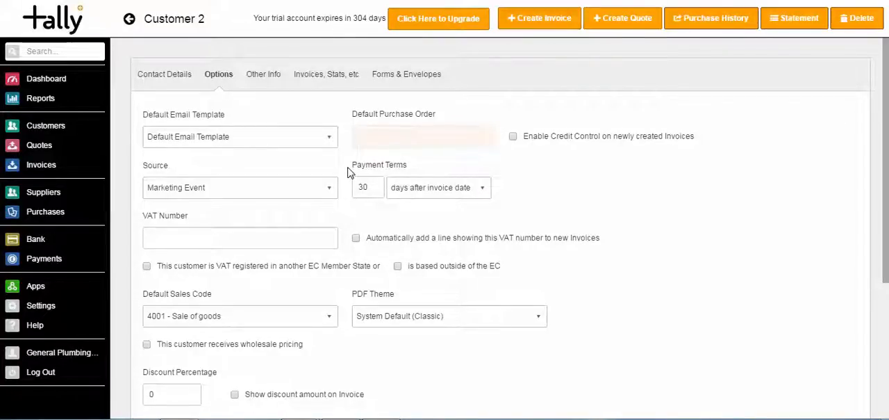
{"action": "left_click", "coordinate": [513, 136]}
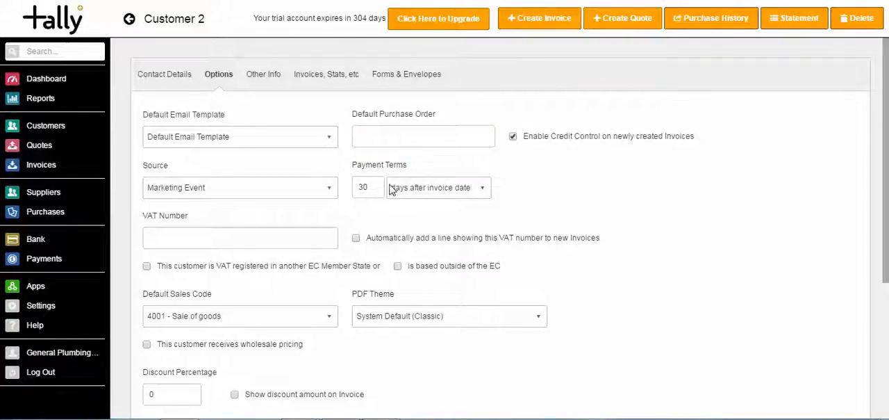
{"action": "double_click", "coordinate": [360, 186]}
{"action": "key", "text": "BackSpace"}
{"action": "type", "text": "28"}
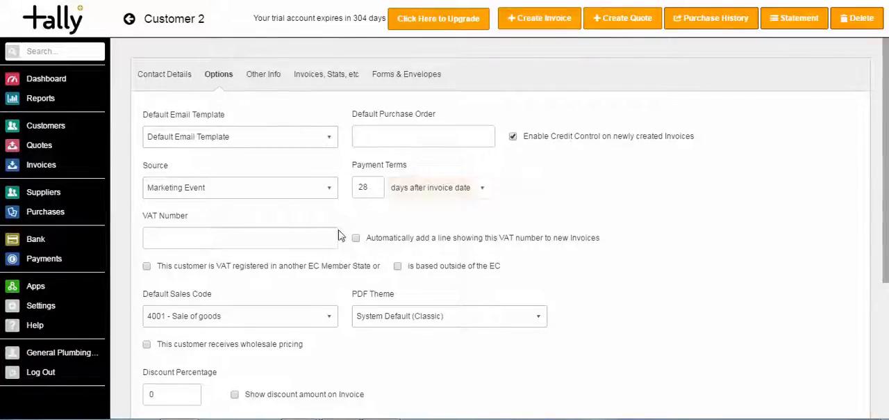
{"action": "left_click", "coordinate": [314, 239]}
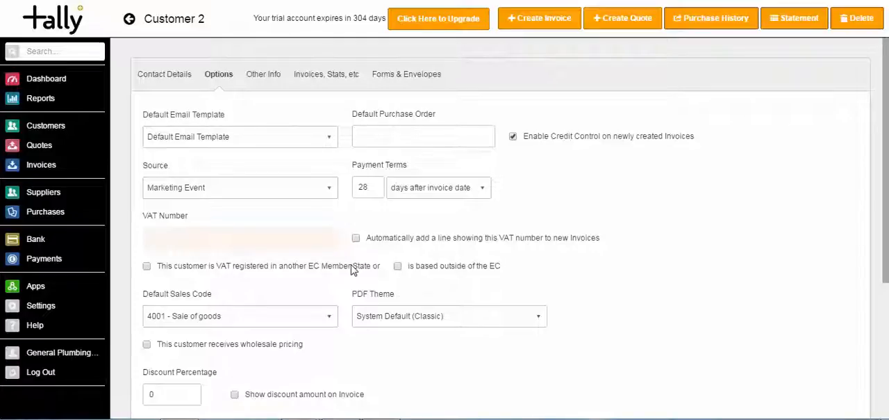
{"action": "scroll", "coordinate": [879, 231], "scroll_direction": "down", "scroll_amount": 1}
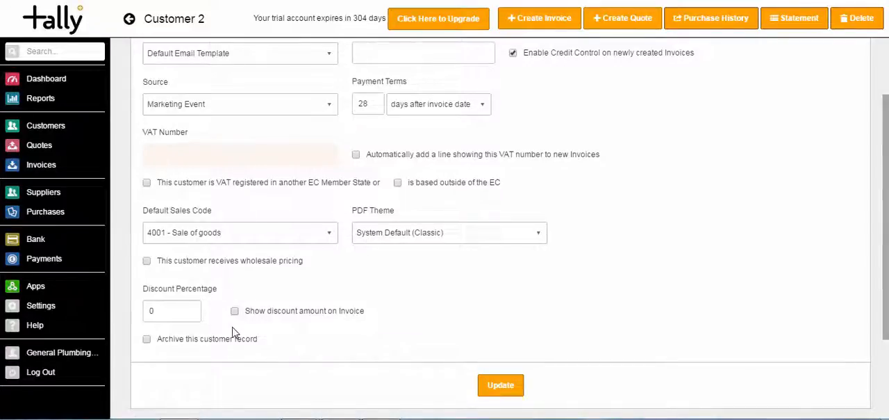
{"action": "scroll", "coordinate": [886, 291], "scroll_direction": "up", "scroll_amount": 3}
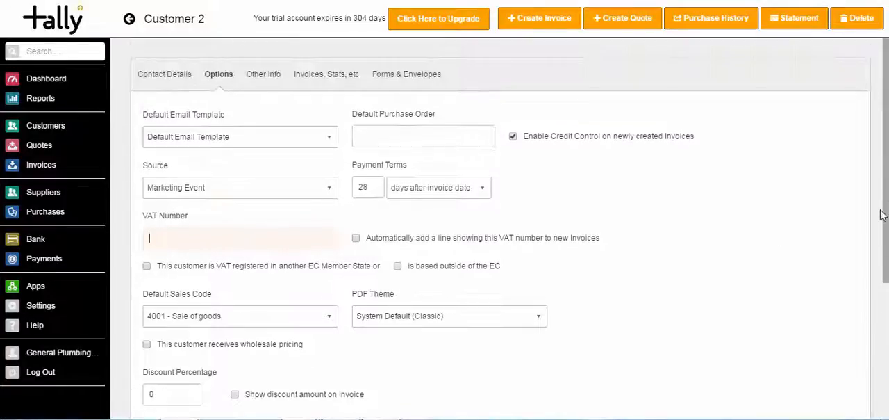
- Review Customer 2's other information fields and the overview of invoices, quotes and statistics
{"action": "left_click", "coordinate": [263, 75]}
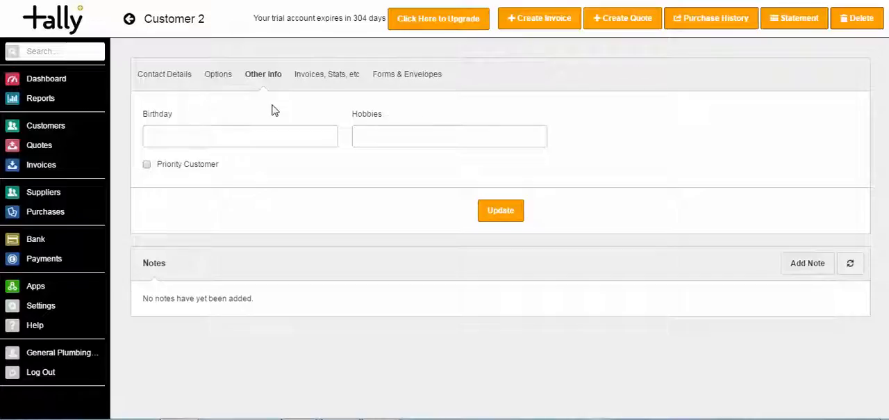
{"action": "left_click", "coordinate": [277, 143]}
{"action": "left_click", "coordinate": [363, 137]}
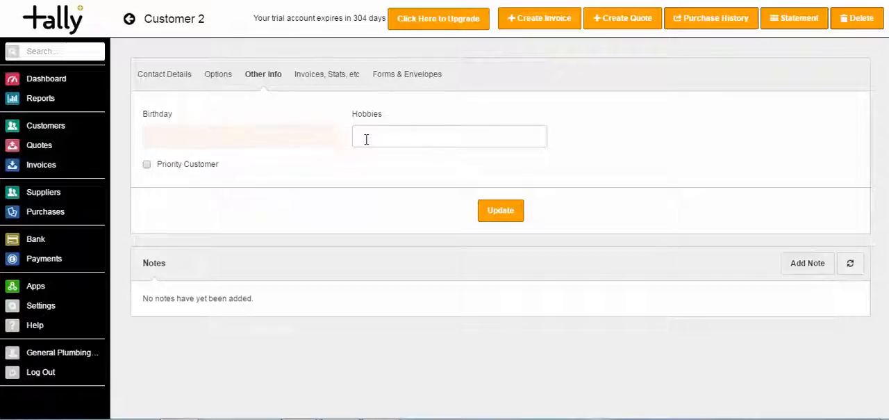
{"action": "left_click", "coordinate": [147, 165]}
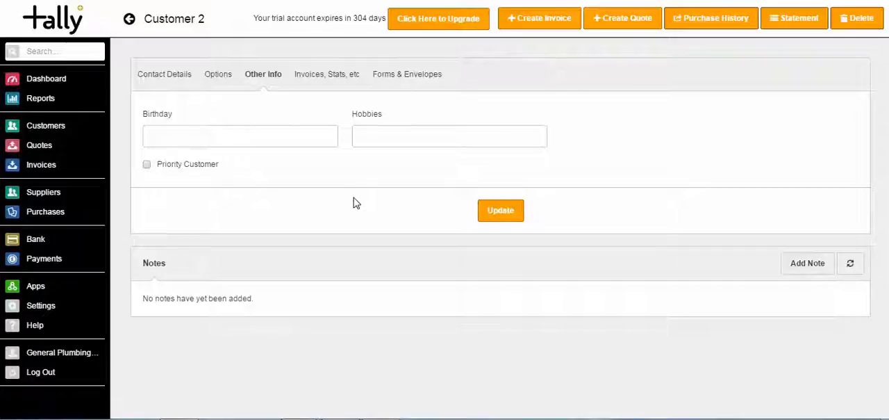
{"action": "left_click", "coordinate": [307, 83]}
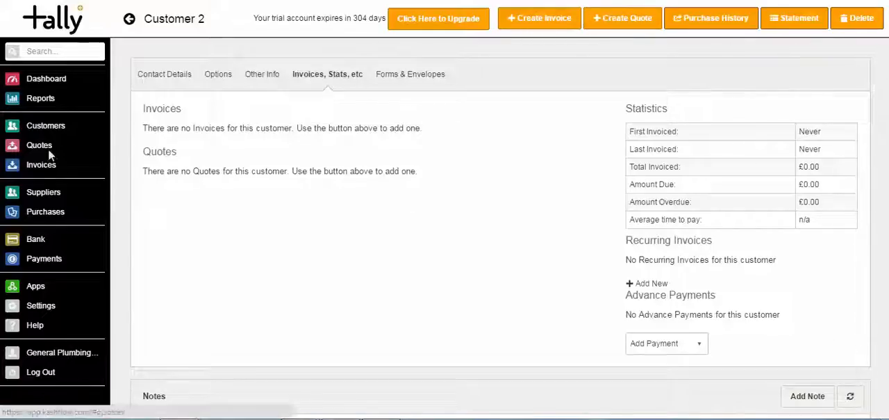
- Go to the quotes section and enter a new quote category named Closed - Lost to Competitor
{"action": "left_click", "coordinate": [43, 128]}
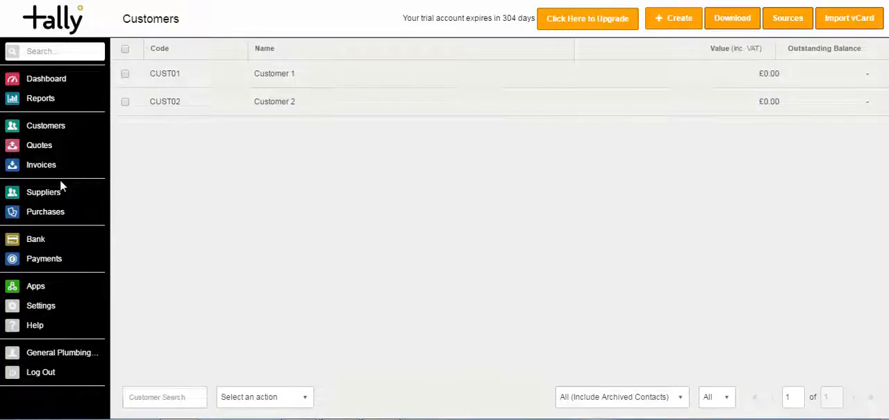
{"action": "left_click", "coordinate": [33, 152]}
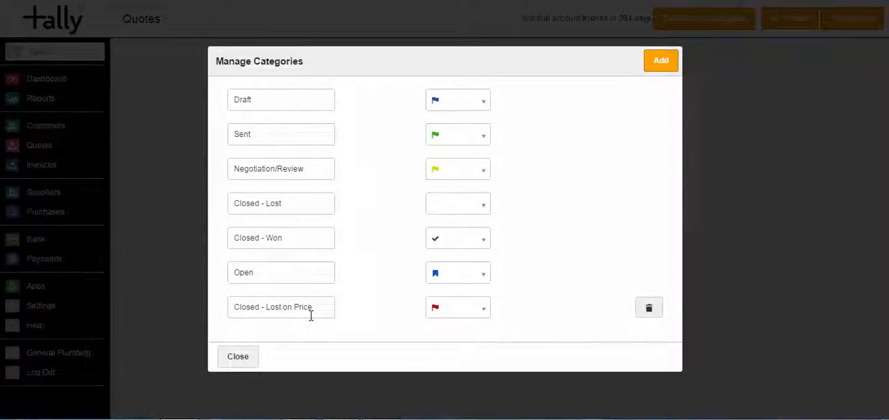
{"action": "left_click", "coordinate": [660, 68]}
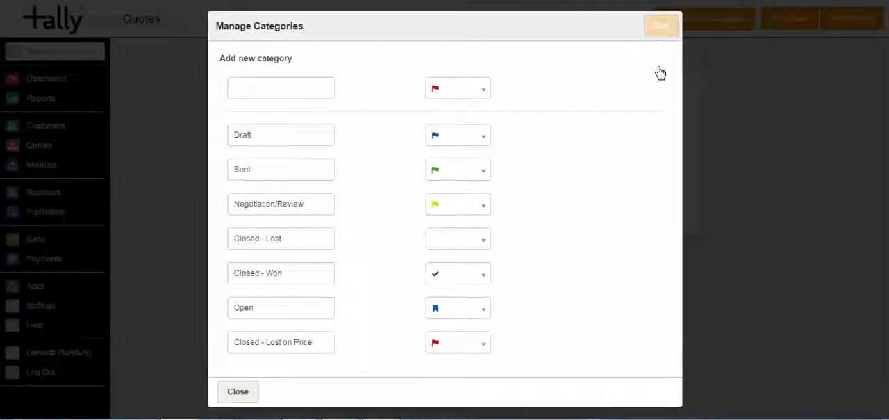
{"action": "left_click", "coordinate": [267, 89]}
{"action": "type", "text": "Clos"}
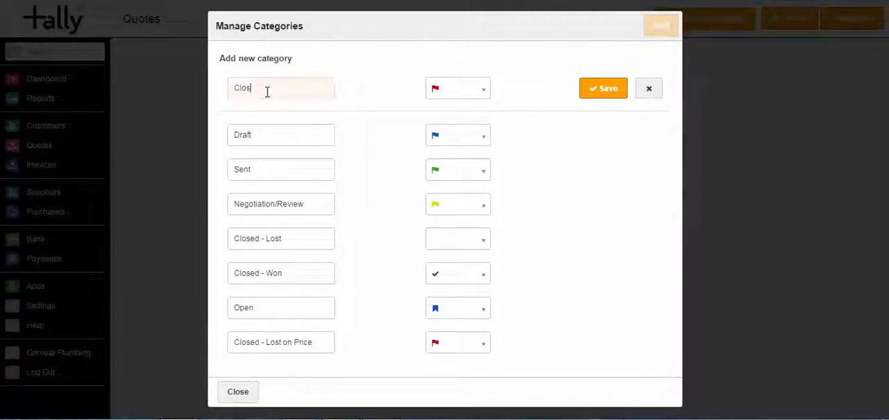
{"action": "type", "text": "ed - Lost to Competit"}
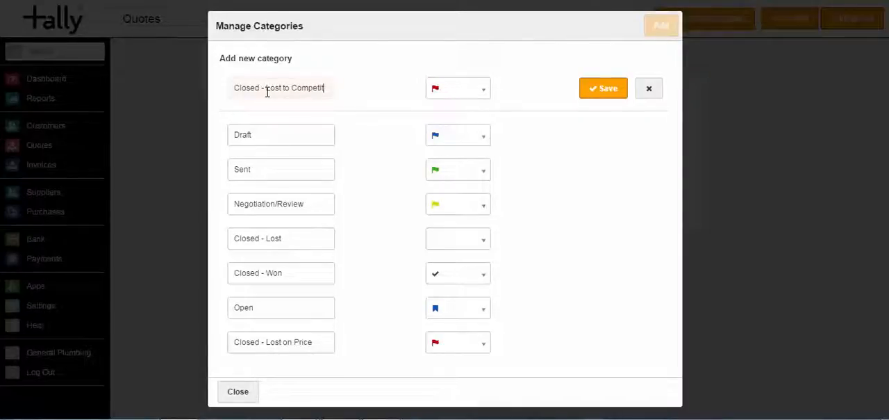
{"action": "type", "text": "or"}
- Give the new quote category a red bookmark icon, save it and close the category management
{"action": "left_click", "coordinate": [483, 90]}
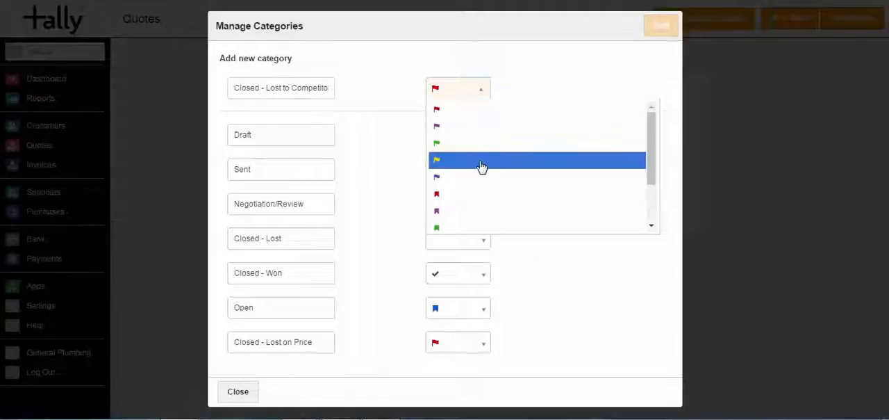
{"action": "left_click_drag", "start_coordinate": [649, 159], "coordinate": [645, 205]}
{"action": "left_click", "coordinate": [546, 131]}
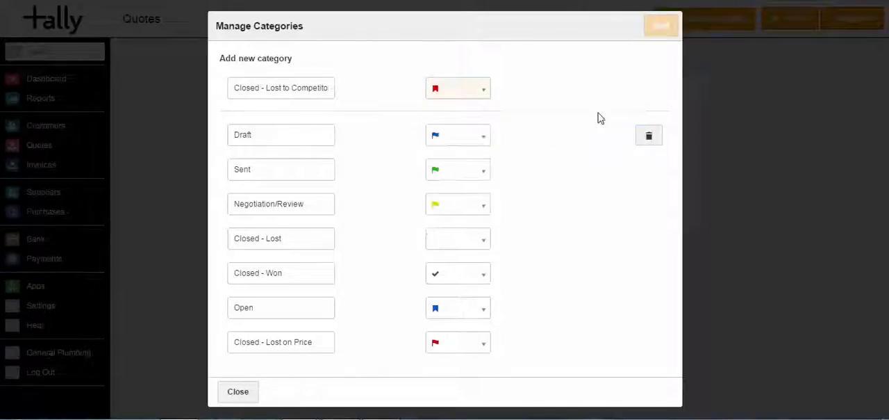
{"action": "left_click", "coordinate": [595, 93]}
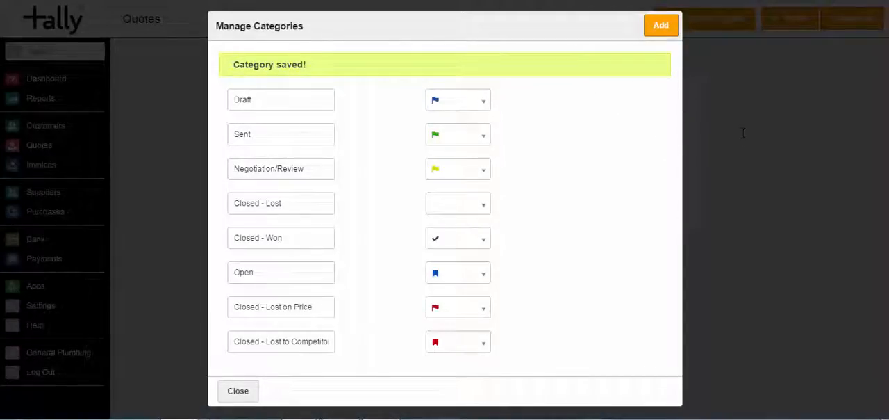
{"action": "left_click", "coordinate": [245, 379]}
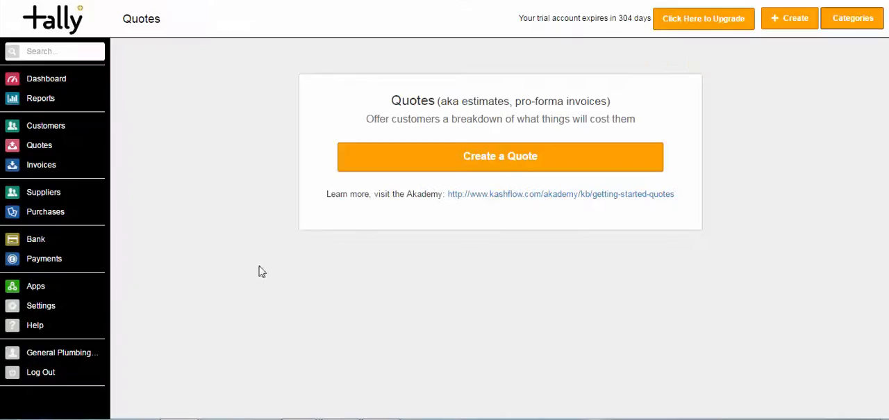
- Start a new quote and create a customer named Customer 3 directly from it
{"action": "left_click", "coordinate": [505, 160]}
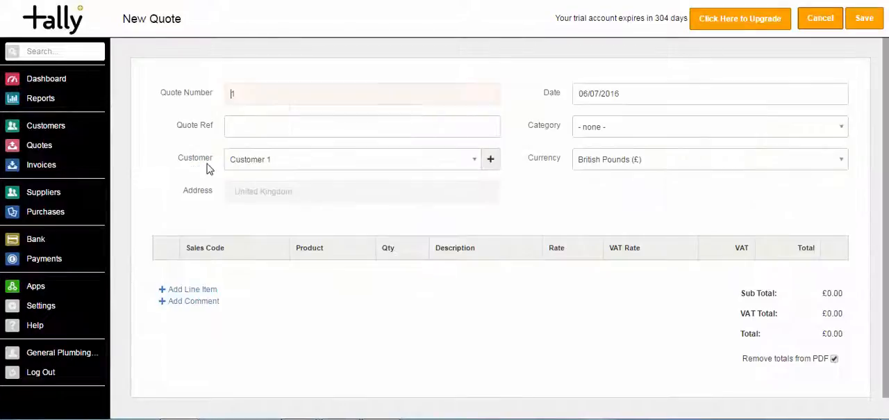
{"action": "left_click", "coordinate": [280, 159]}
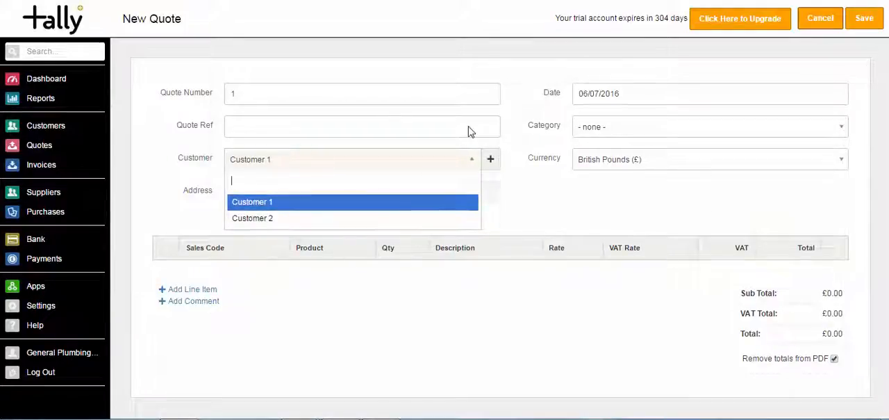
{"action": "left_click", "coordinate": [491, 161]}
{"action": "left_click", "coordinate": [491, 161]}
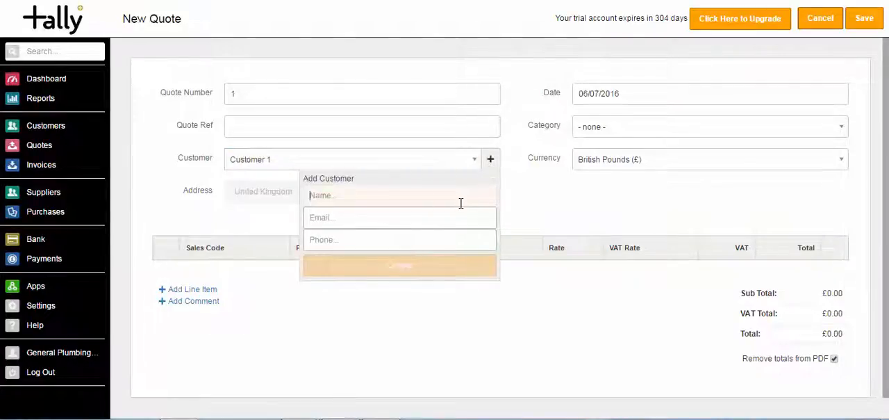
{"action": "type", "text": "Customer 3"}
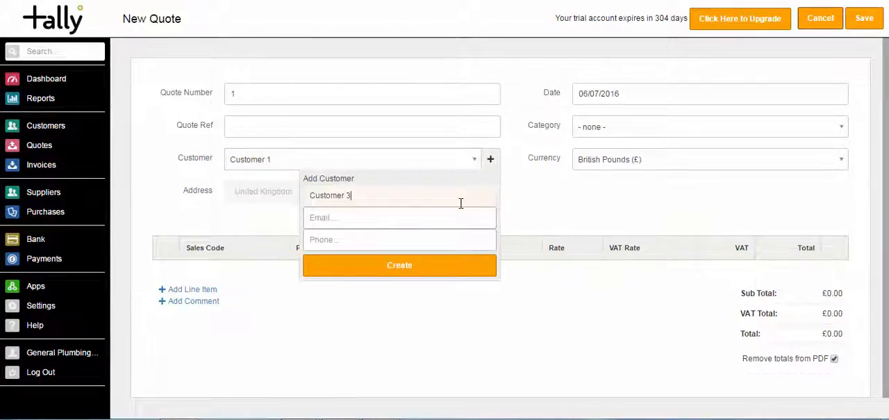
{"action": "key", "text": "Tab"}
{"action": "left_click", "coordinate": [408, 267]}
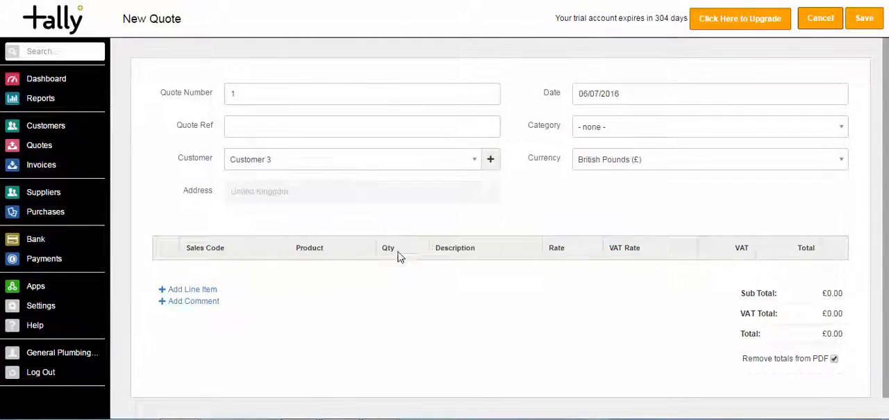
- Set the quote reference to Quote1 and the quote's category to Open
{"action": "left_click", "coordinate": [239, 100]}
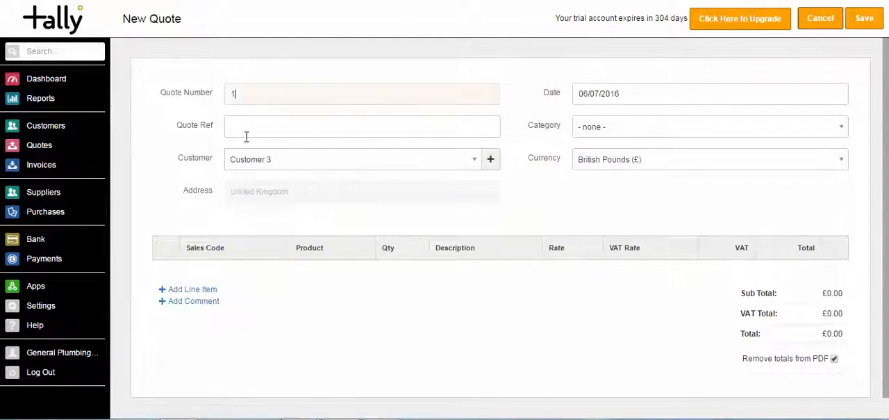
{"action": "left_click", "coordinate": [243, 127]}
{"action": "type", "text": "Quot"}
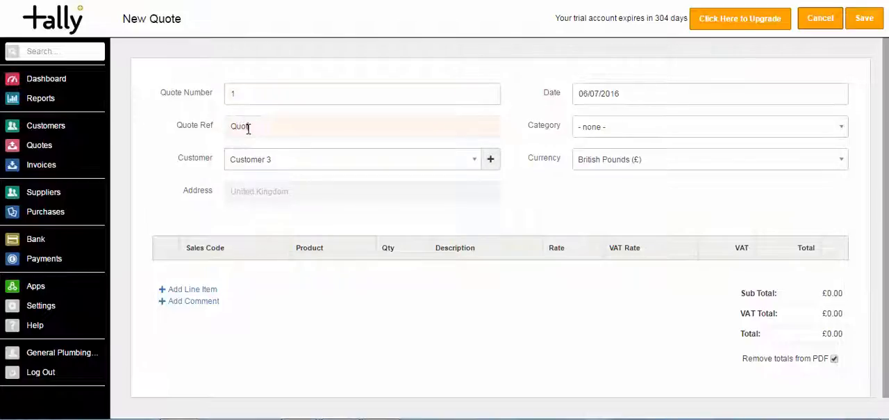
{"action": "type", "text": "e1"}
{"action": "left_click", "coordinate": [645, 96]}
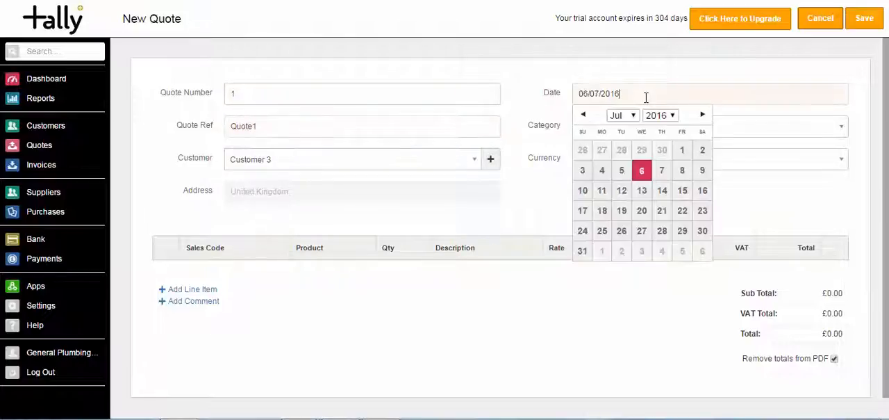
{"action": "left_click", "coordinate": [570, 121]}
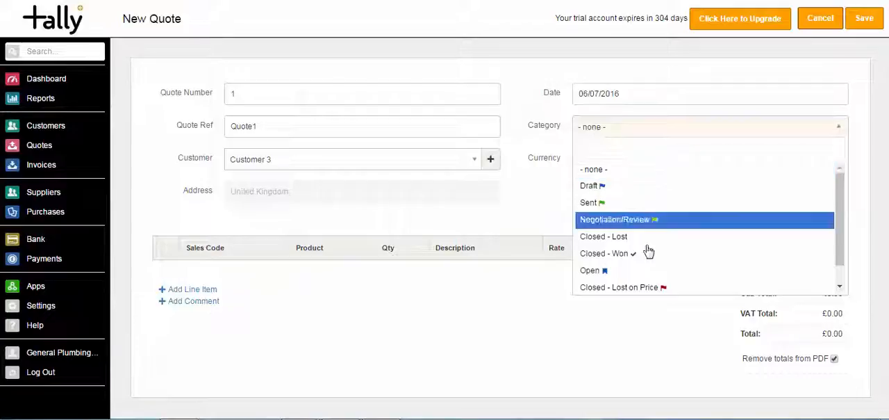
{"action": "mouse_move", "coordinate": [838, 194]}
{"action": "left_mouse_down"}
{"action": "mouse_move", "coordinate": [836, 215]}
{"action": "mouse_move", "coordinate": [835, 186]}
{"action": "left_mouse_up"}
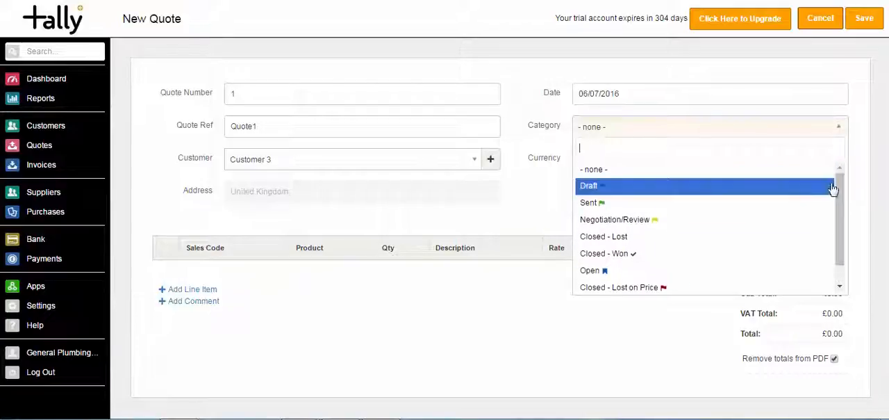
{"action": "left_click", "coordinate": [674, 276]}
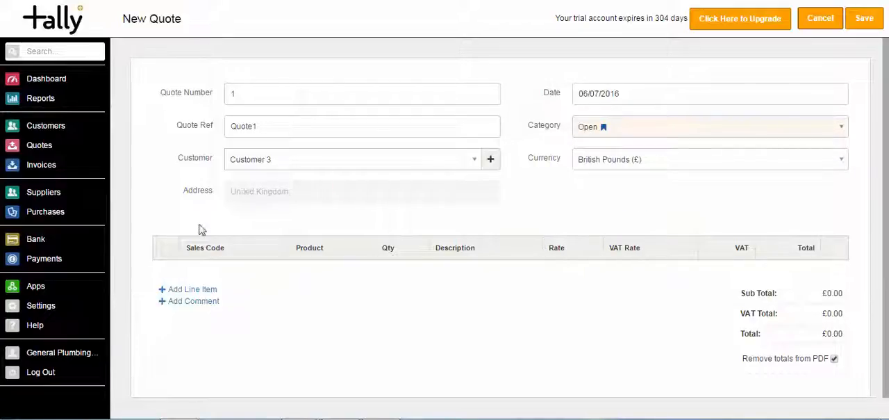
- Add two line items to the quote and give the first the description "Free type the work" and a rate of 1000
{"action": "left_click", "coordinate": [186, 291]}
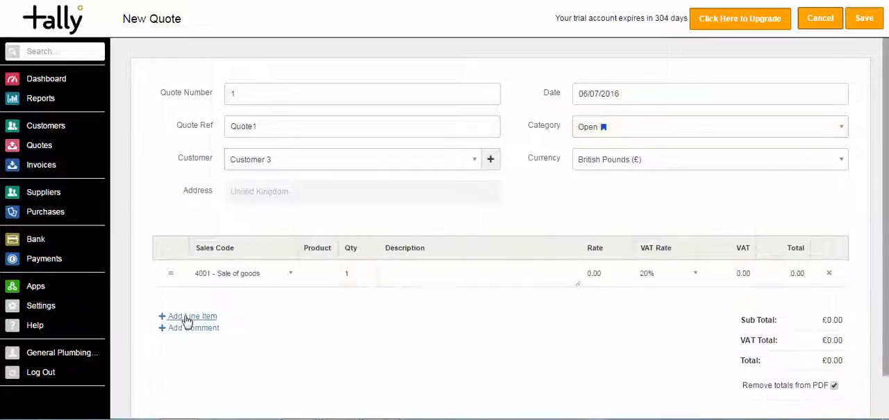
{"action": "left_click", "coordinate": [187, 317]}
{"action": "left_click", "coordinate": [469, 270]}
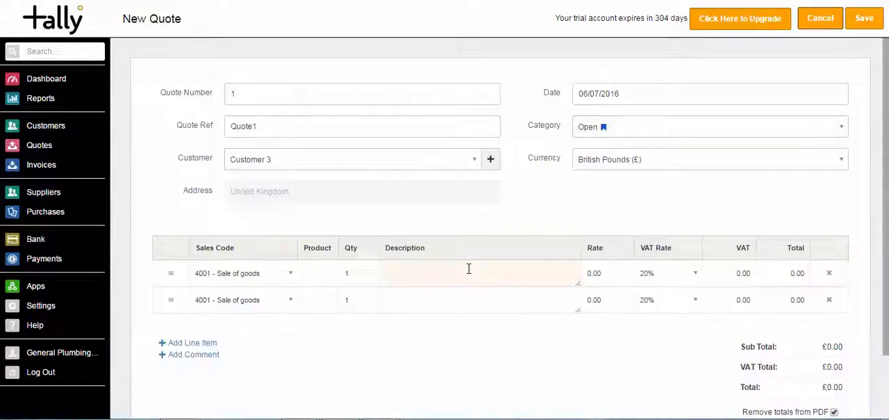
{"action": "type", "text": "Free typ"}
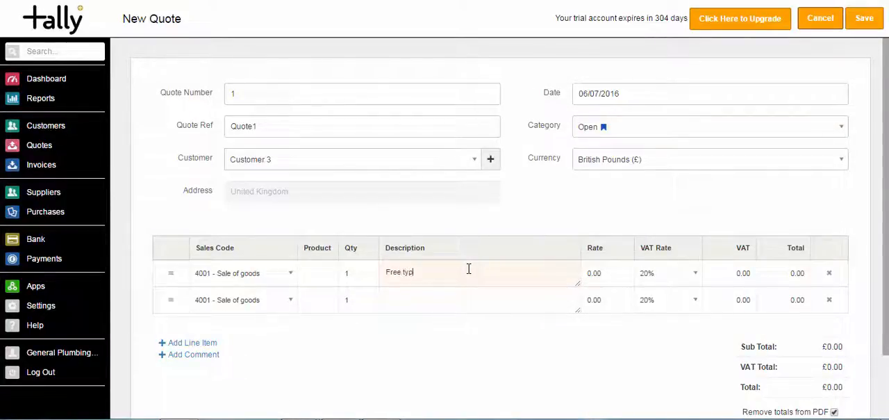
{"action": "type", "text": "e the work"}
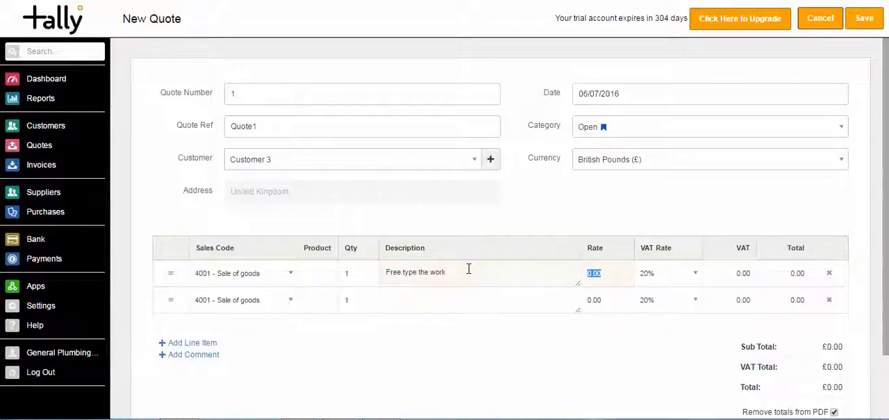
{"action": "type", "text": "1000"}
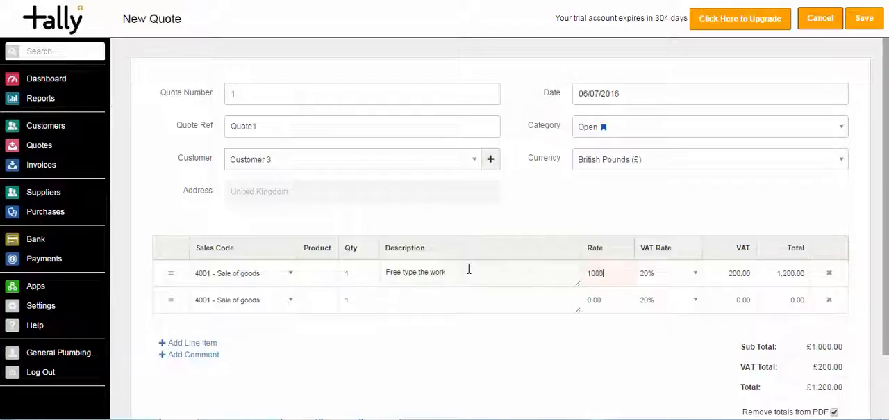
- View the VAT rate options for the first line item and set the line's total to 1500
{"action": "left_click", "coordinate": [695, 279]}
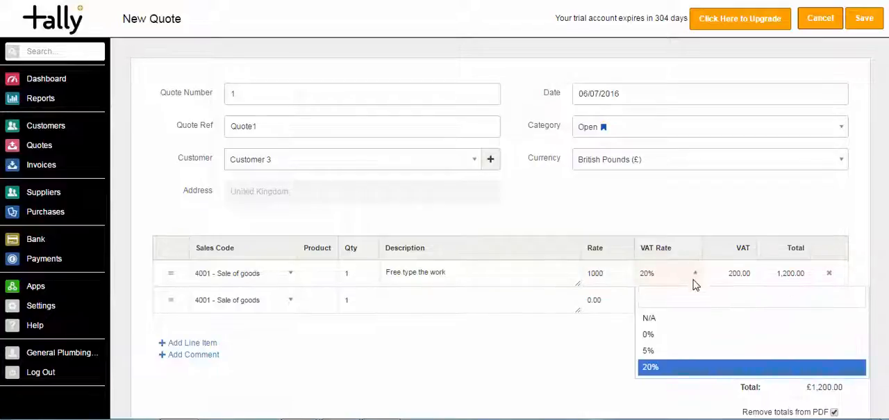
{"action": "left_click", "coordinate": [696, 279]}
{"action": "left_click", "coordinate": [695, 278]}
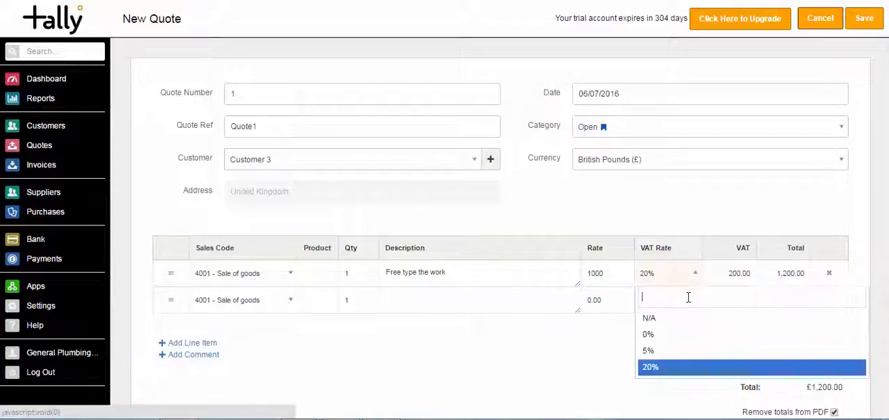
{"action": "left_click", "coordinate": [695, 276]}
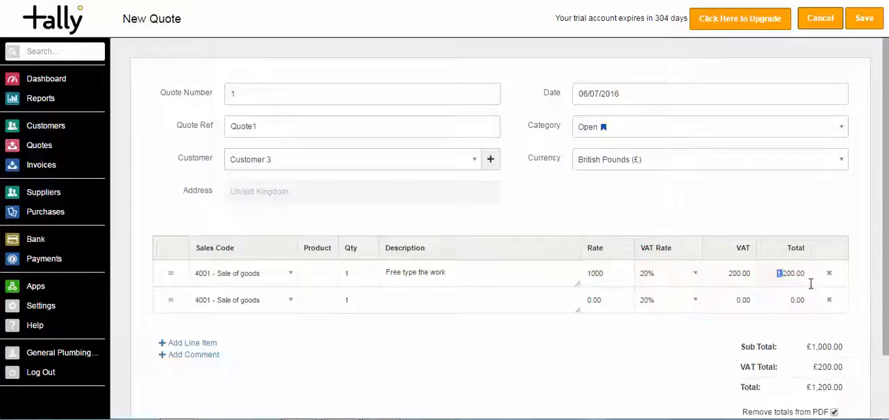
{"action": "left_click_drag", "start_coordinate": [811, 283], "coordinate": [808, 290]}
{"action": "type", "text": "1500"}
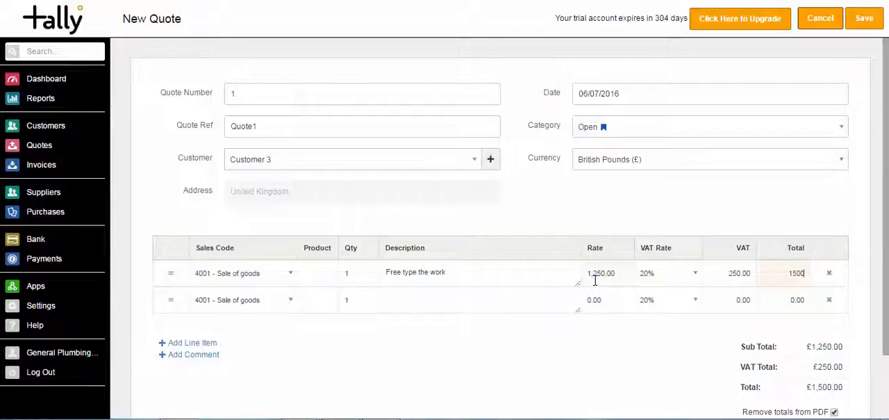
- Set the second line item's sales code to 4002 - Labour and its quantity to 2, leaving the product at none
{"action": "left_click", "coordinate": [284, 301]}
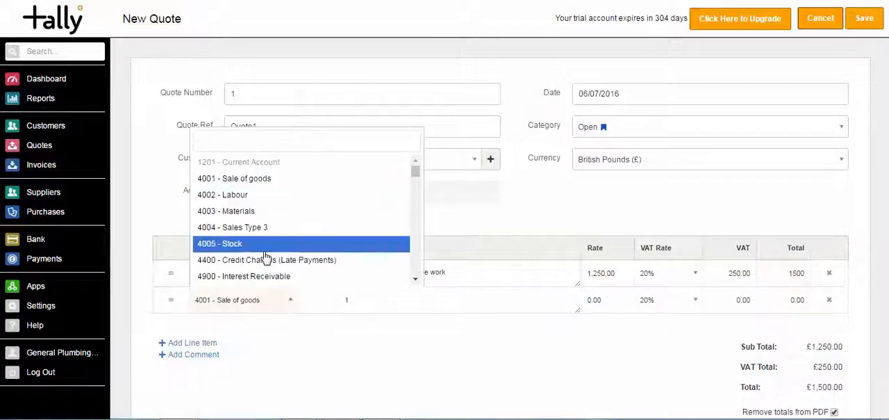
{"action": "left_click", "coordinate": [246, 194]}
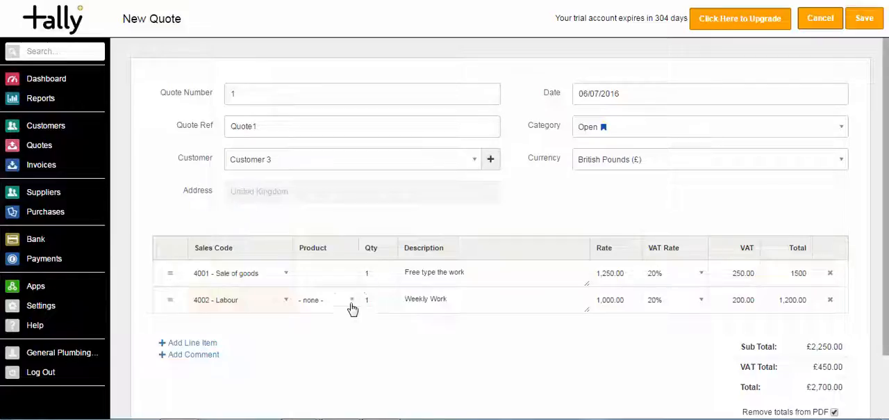
{"action": "left_click_drag", "start_coordinate": [401, 300], "coordinate": [469, 307]}
{"action": "left_click", "coordinate": [468, 306]}
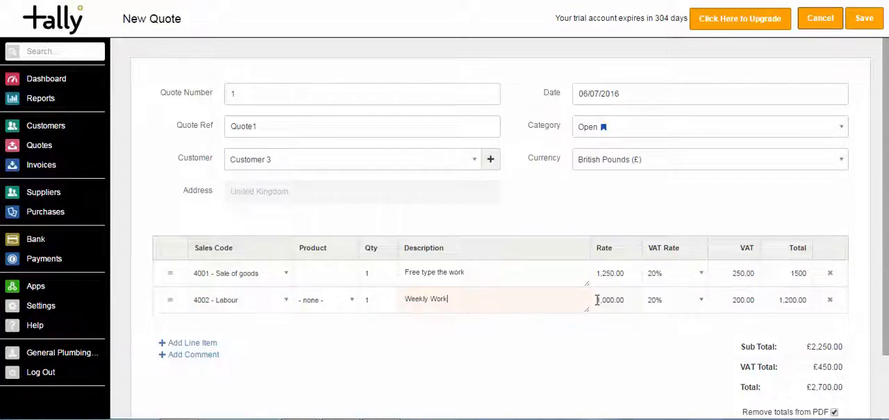
{"action": "left_click_drag", "start_coordinate": [372, 303], "coordinate": [330, 307]}
{"action": "type", "text": "2"}
{"action": "key", "text": "Tab"}
{"action": "left_click", "coordinate": [354, 299]}
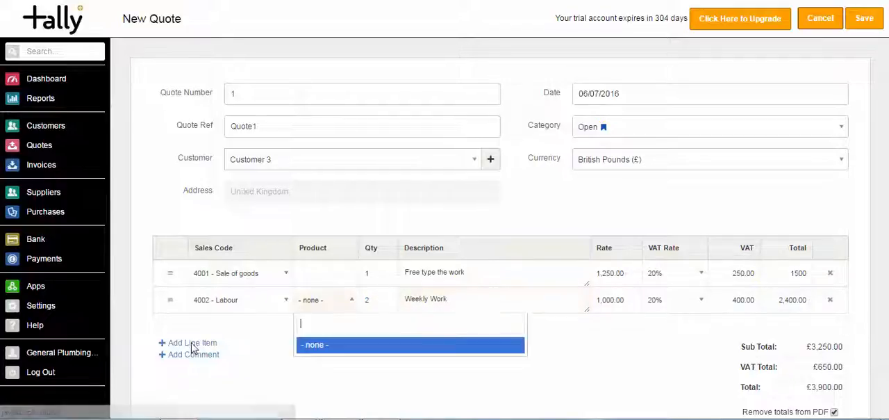
{"action": "left_click", "coordinate": [178, 341]}
- Add a third line item with sales code 4003 - Materials, description Materials and a rate of 500
{"action": "left_click", "coordinate": [189, 343]}
{"action": "left_click", "coordinate": [252, 333]}
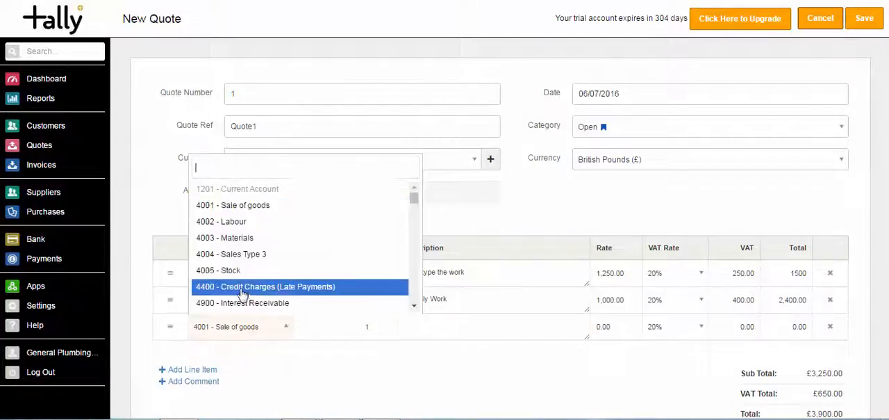
{"action": "left_click", "coordinate": [222, 238]}
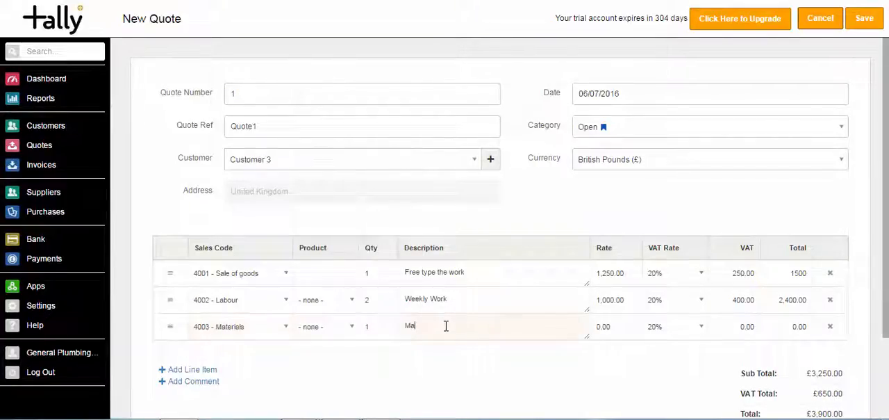
{"action": "key", "text": "Tab"}
{"action": "type", "text": "5"}
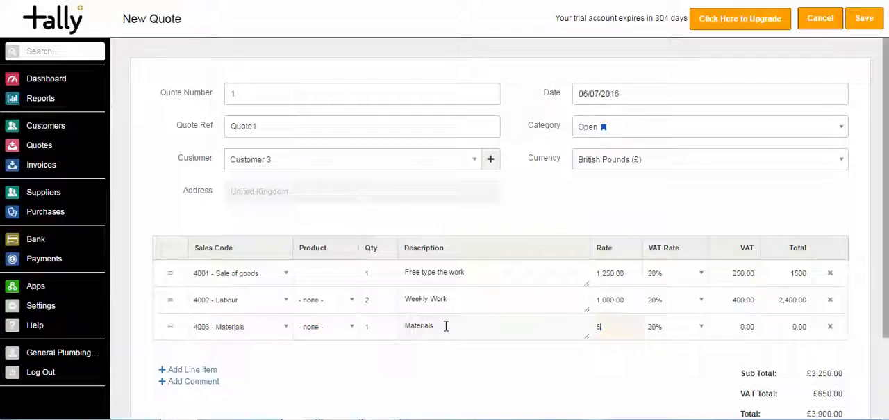
{"action": "type", "text": "00"}
{"action": "key", "text": "Tab"}
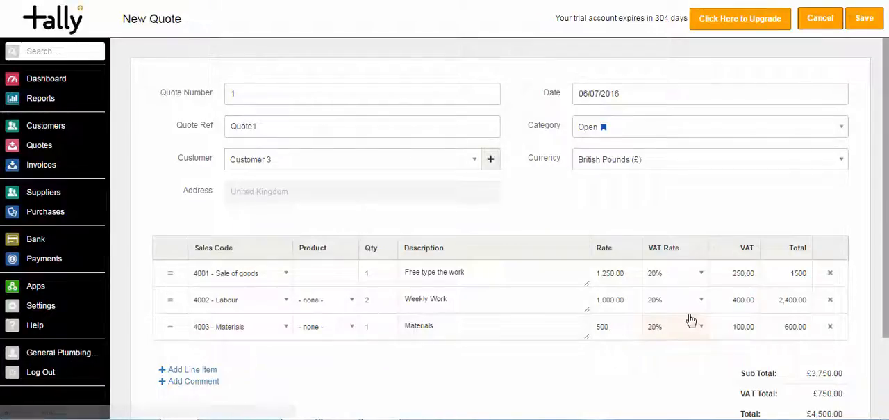
- Move the Materials line above the Labour line and save the quote
{"action": "left_click_drag", "start_coordinate": [170, 325], "coordinate": [170, 302]}
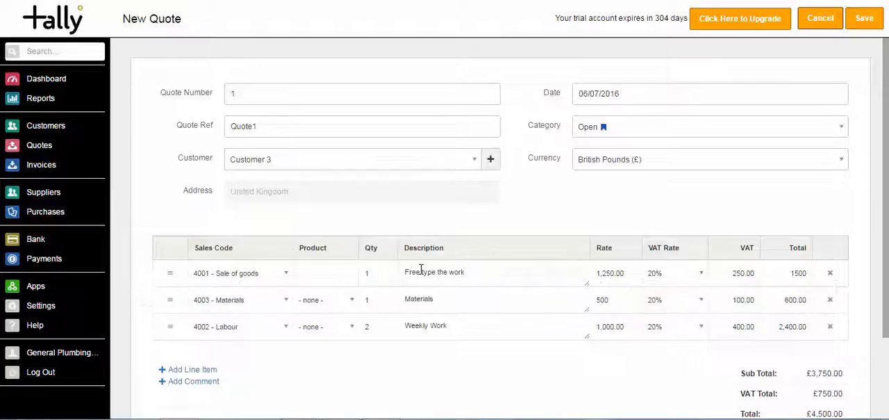
{"action": "left_click", "coordinate": [865, 19]}
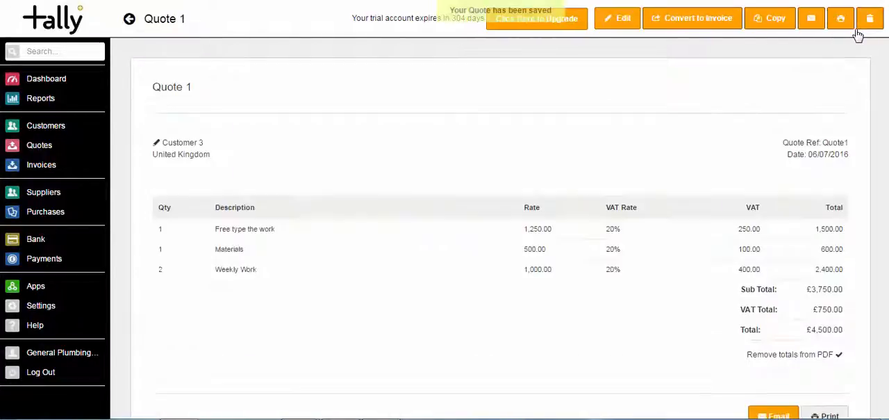
{"action": "scroll", "coordinate": [887, 236], "scroll_direction": "down", "scroll_amount": 2}
{"action": "scroll", "coordinate": [887, 236], "scroll_direction": "down", "scroll_amount": 2}
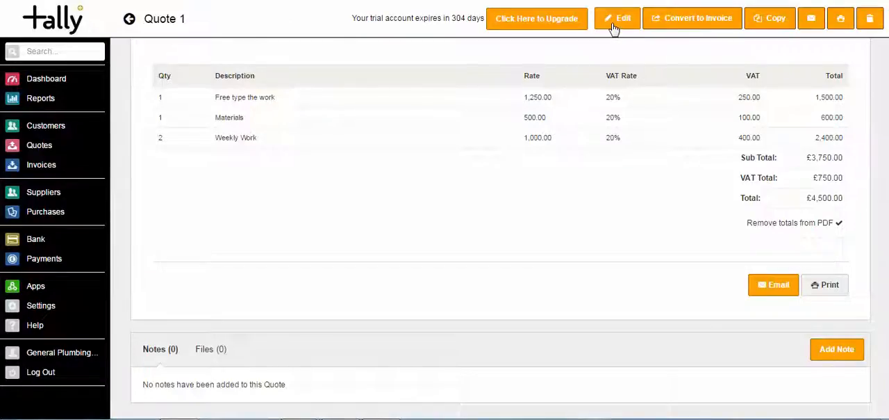
- Copy the saved quote, assign the copy to Customer 1 and save it
{"action": "left_click", "coordinate": [769, 23]}
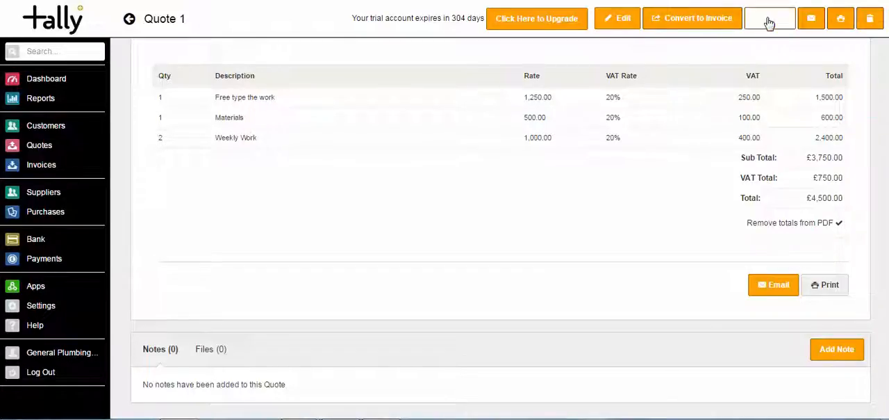
{"action": "left_click", "coordinate": [223, 154]}
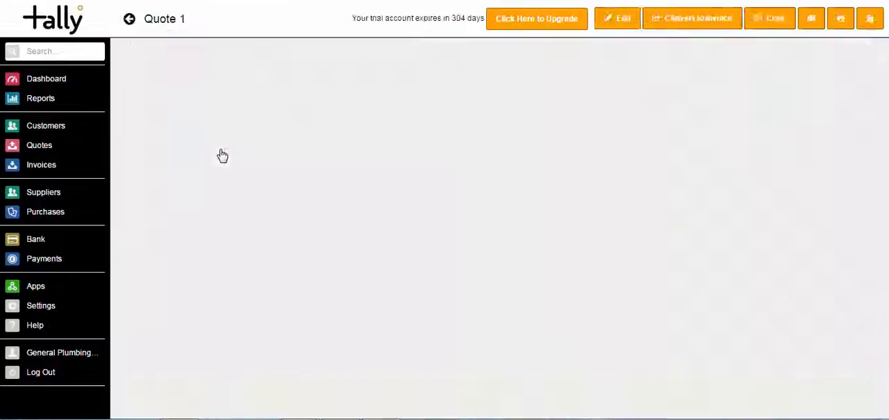
{"action": "left_click", "coordinate": [308, 162]}
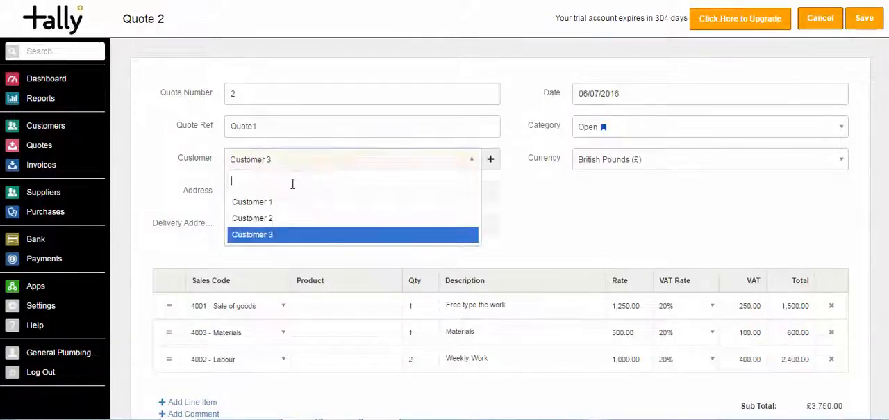
{"action": "left_click", "coordinate": [292, 199]}
{"action": "left_click", "coordinate": [862, 21]}
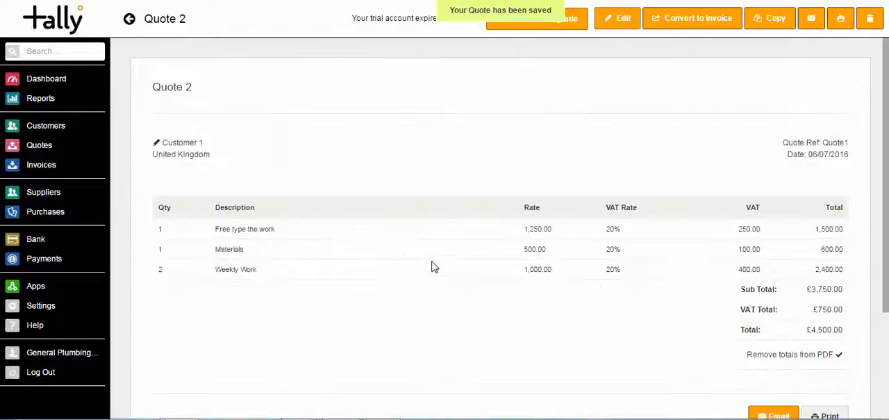
- Open Customer 1's quote from the quotes list, set the Weekly Work line's total to 2000 and save the quote
{"action": "left_click", "coordinate": [46, 146]}
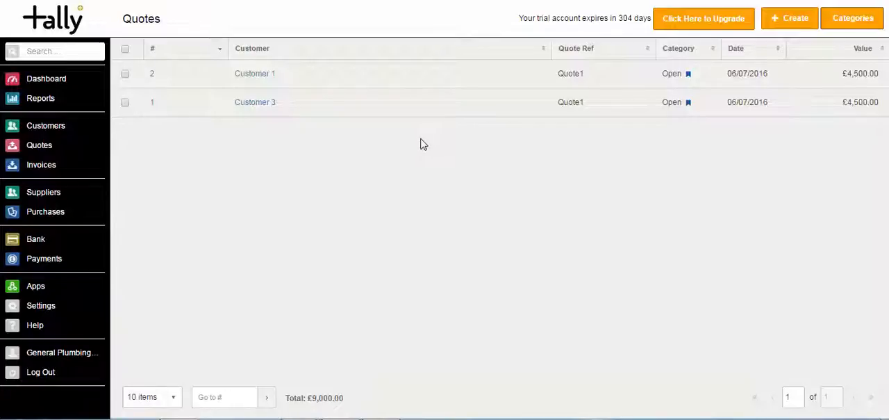
{"action": "left_click", "coordinate": [458, 82]}
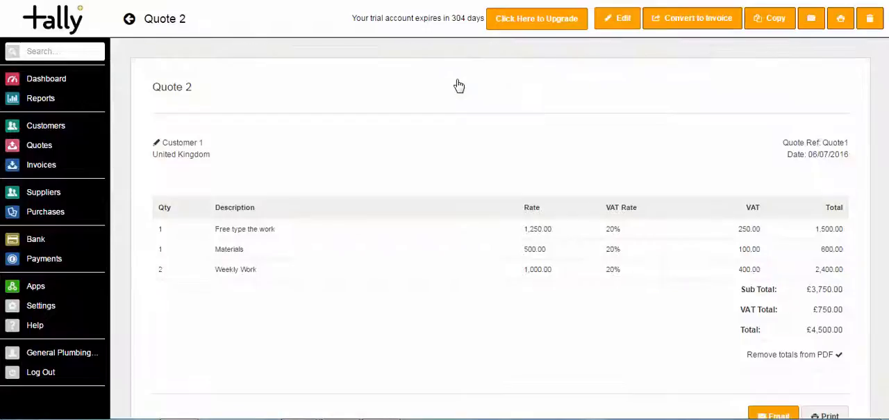
{"action": "left_click", "coordinate": [614, 27]}
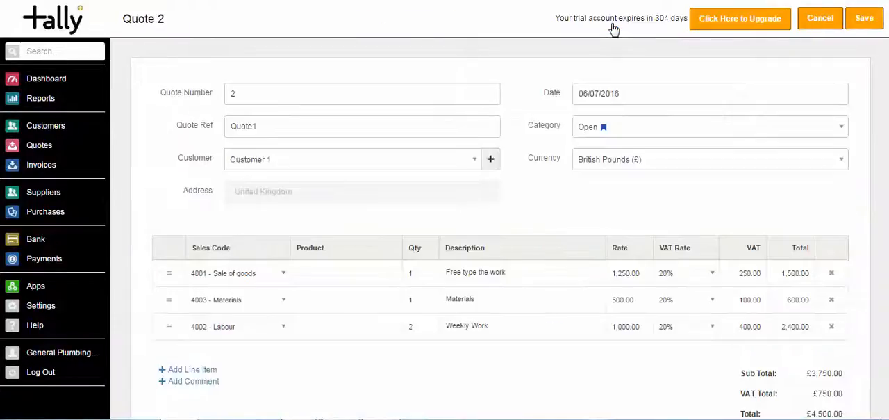
{"action": "left_click_drag", "start_coordinate": [805, 331], "coordinate": [818, 330]}
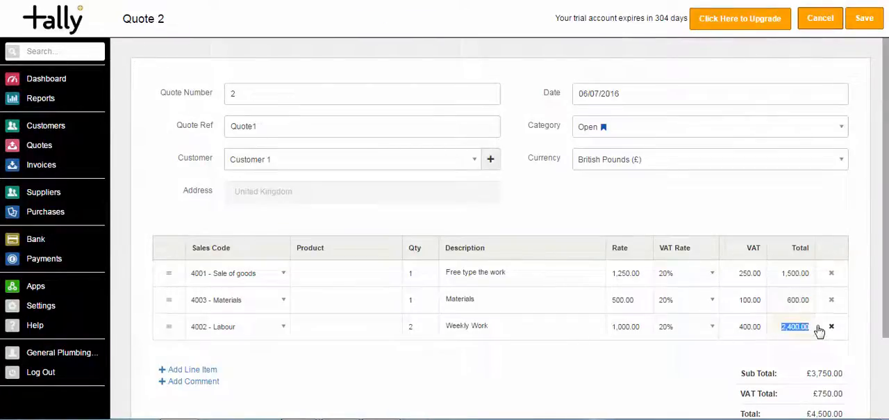
{"action": "type", "text": "2000"}
{"action": "scroll", "coordinate": [819, 331], "scroll_direction": "down", "scroll_amount": 2}
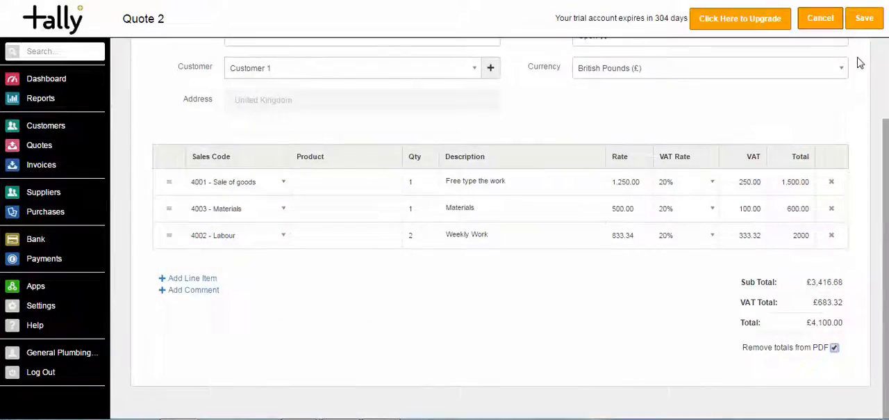
{"action": "left_click", "coordinate": [862, 21]}
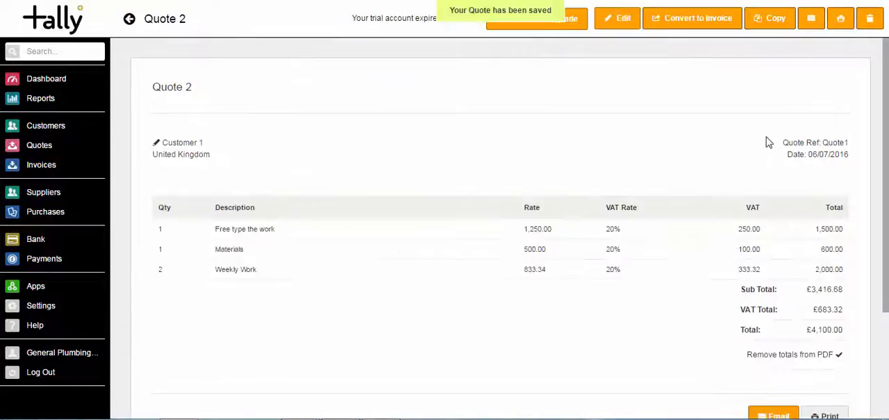
- Convert Customer 1's quote to an invoice and return to the quotes list
{"action": "left_click", "coordinate": [704, 25]}
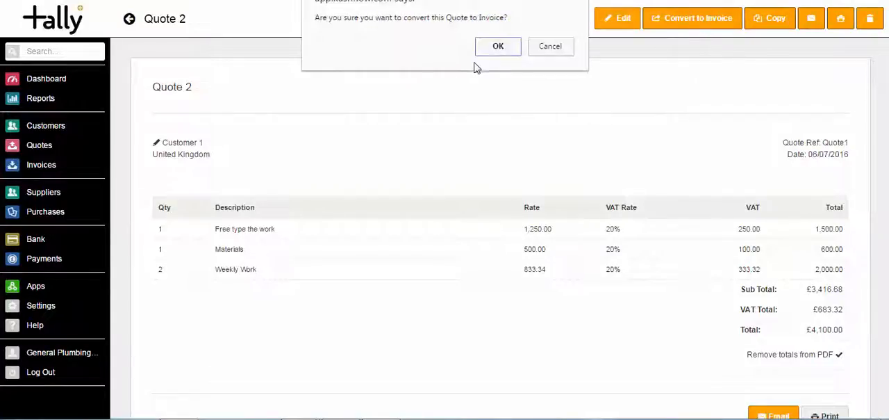
{"action": "left_click", "coordinate": [494, 47]}
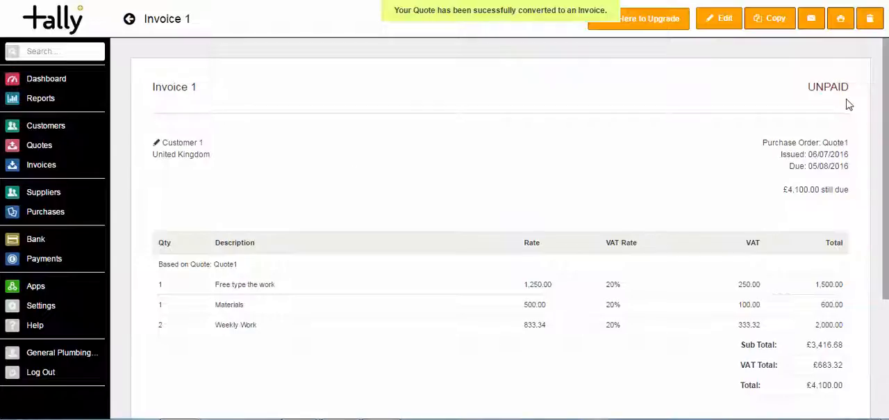
{"action": "scroll", "coordinate": [866, 104], "scroll_direction": "down", "scroll_amount": 2}
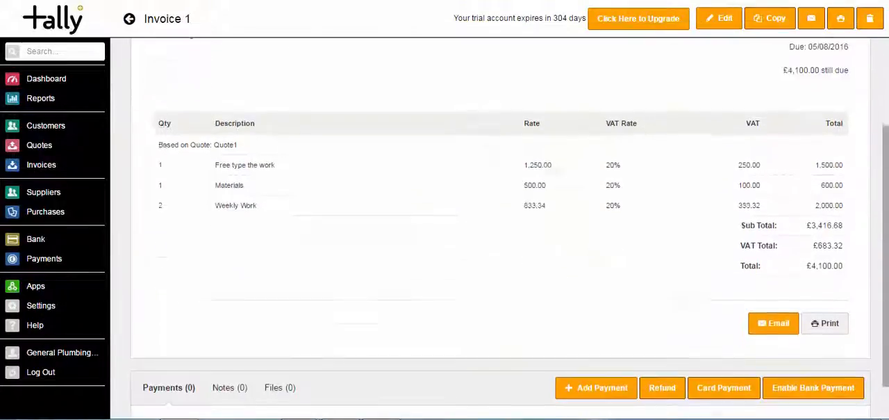
{"action": "left_click_drag", "start_coordinate": [885, 187], "coordinate": [880, 117]}
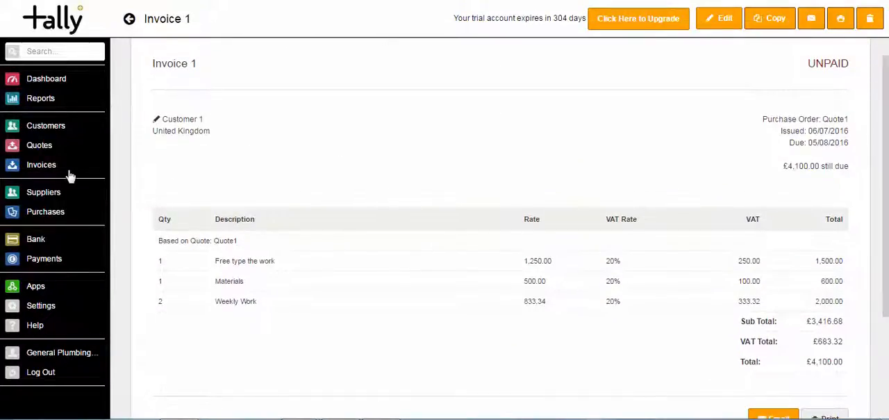
{"action": "left_click", "coordinate": [47, 152]}
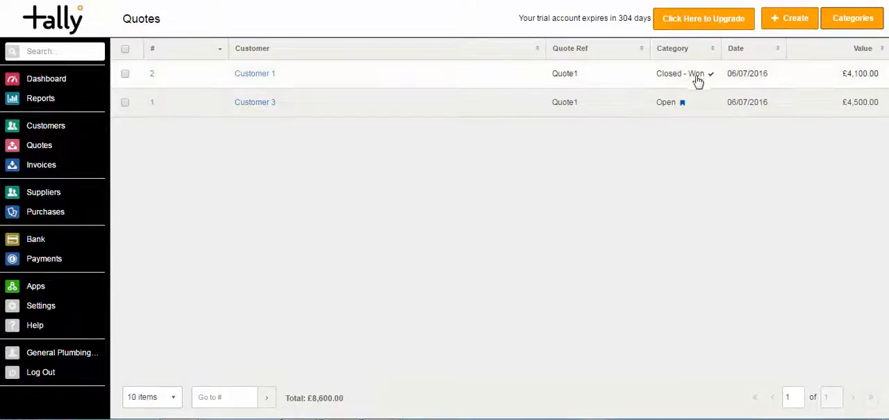
- Check the invoices list, then open Customer 1's record to review its invoices and quotes
{"action": "left_click", "coordinate": [50, 167]}
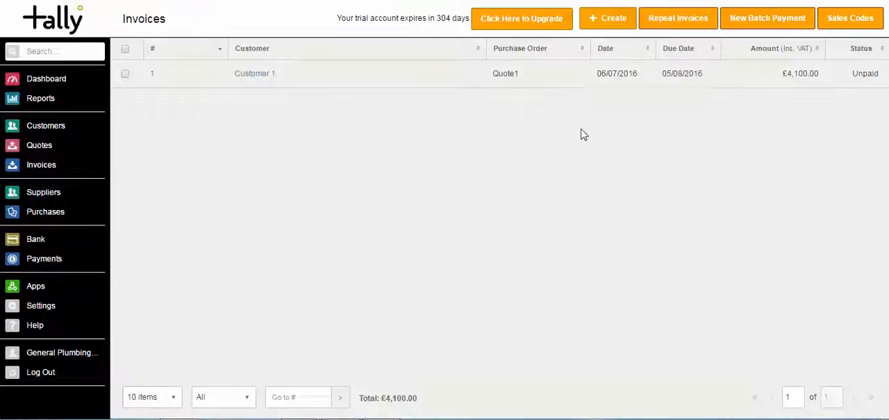
{"action": "left_click", "coordinate": [50, 133]}
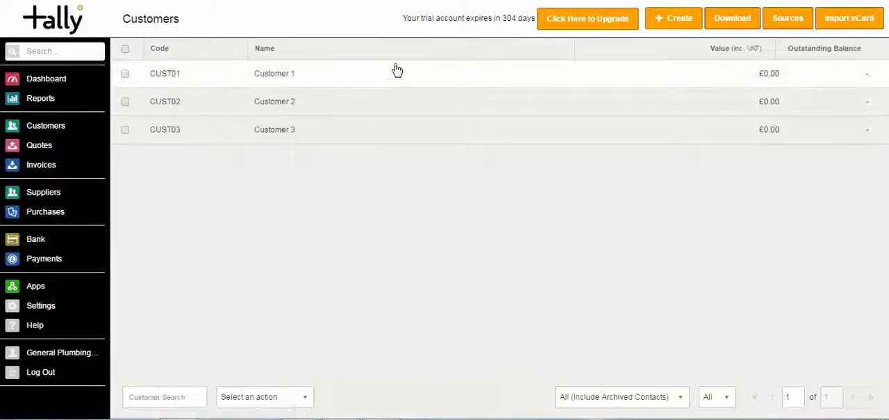
{"action": "left_click", "coordinate": [396, 74]}
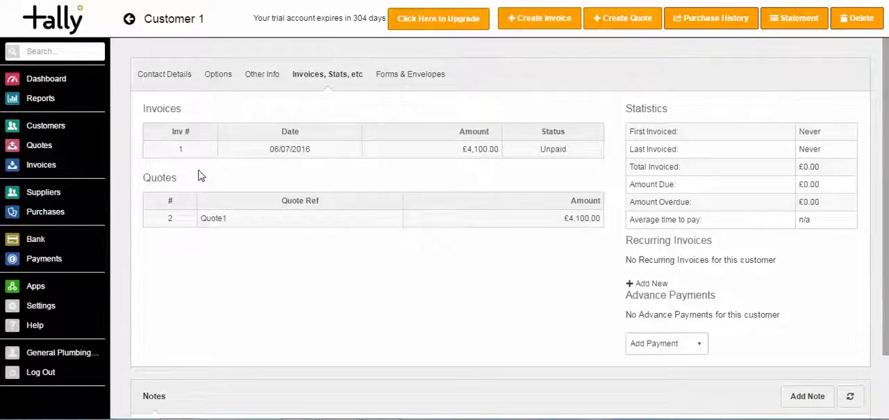
- Create a new invoice numbered 2 and assign it to Customer 2
{"action": "left_click", "coordinate": [33, 173]}
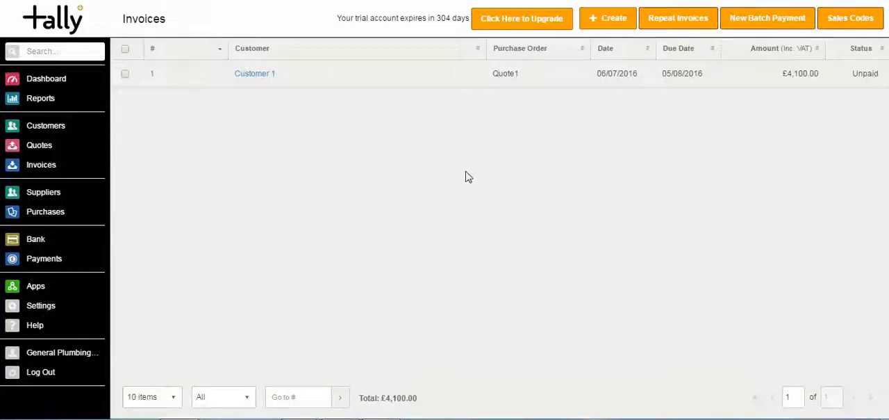
{"action": "left_click", "coordinate": [609, 20]}
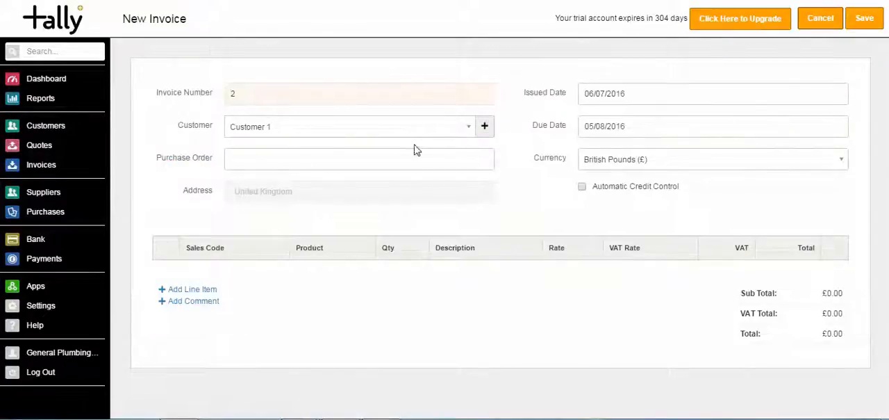
{"action": "left_click", "coordinate": [411, 128]}
{"action": "left_click", "coordinate": [397, 187]}
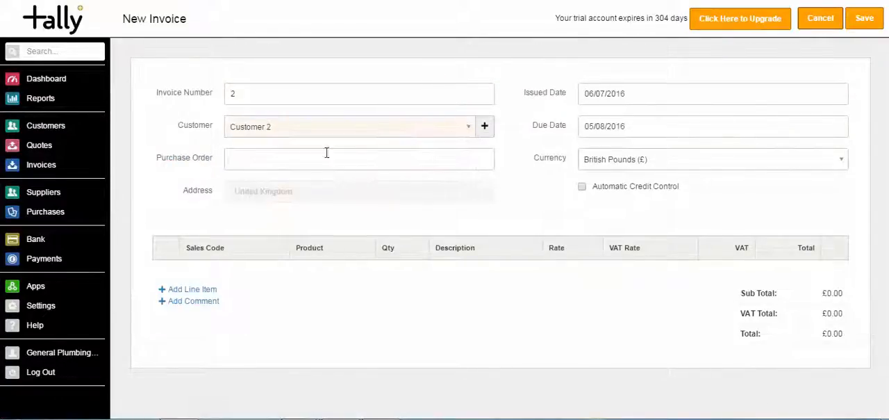
{"action": "left_click", "coordinate": [258, 100]}
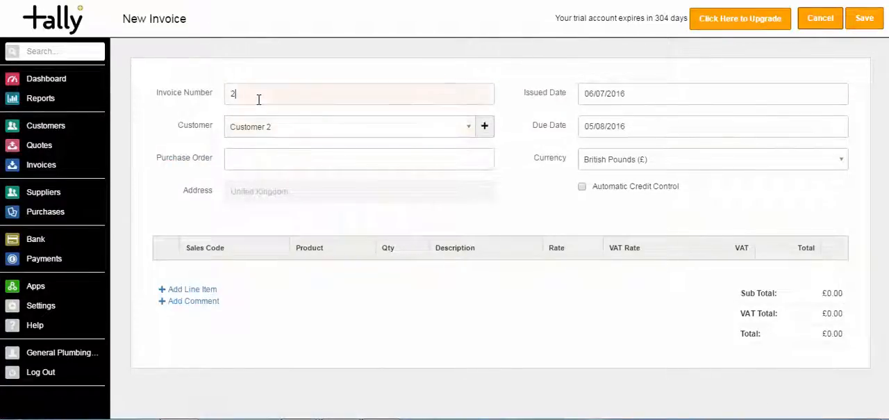
{"action": "left_click", "coordinate": [566, 109]}
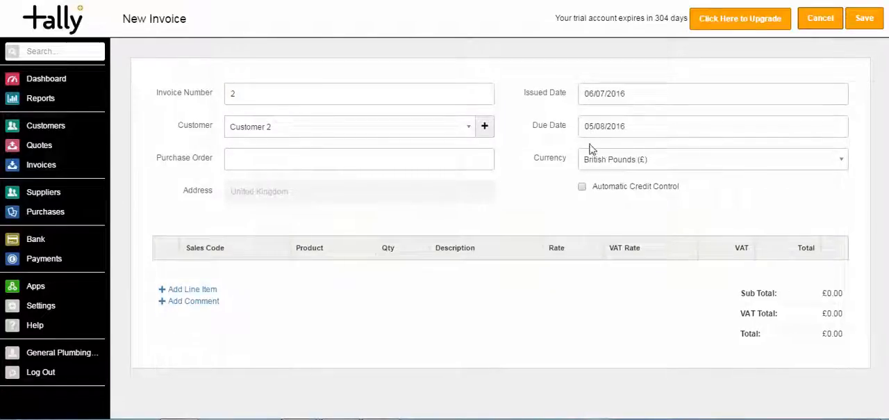
- Add two line items to the invoice and set the first line's sales code to 4002 - Labour
{"action": "left_click", "coordinate": [206, 290]}
{"action": "left_click", "coordinate": [194, 315]}
{"action": "left_click", "coordinate": [248, 273]}
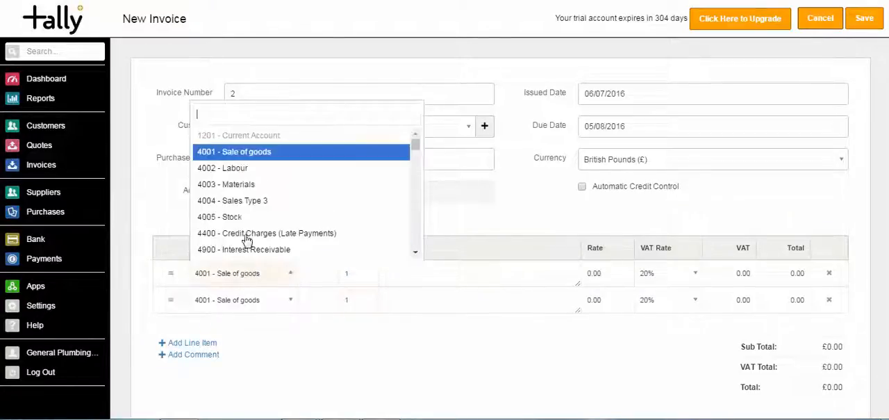
{"action": "left_click", "coordinate": [229, 168]}
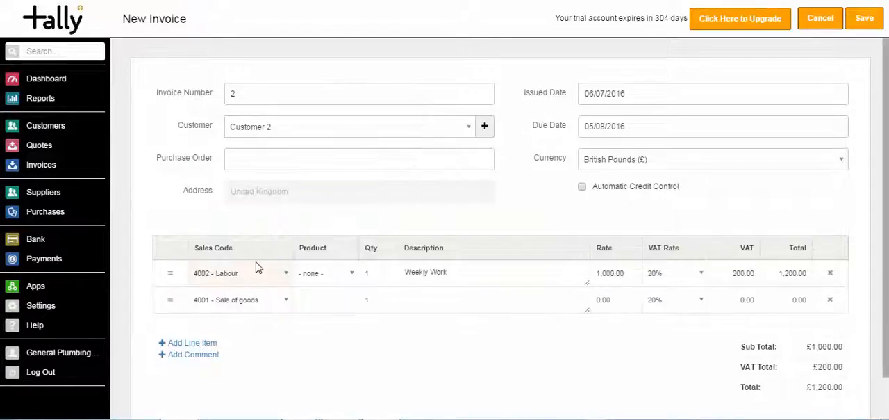
- Set the second line to sales code 4005 - Stock, product 1FTP0001 - 1ft Piping and quantity 5, and save the invoice
{"action": "left_click", "coordinate": [265, 300]}
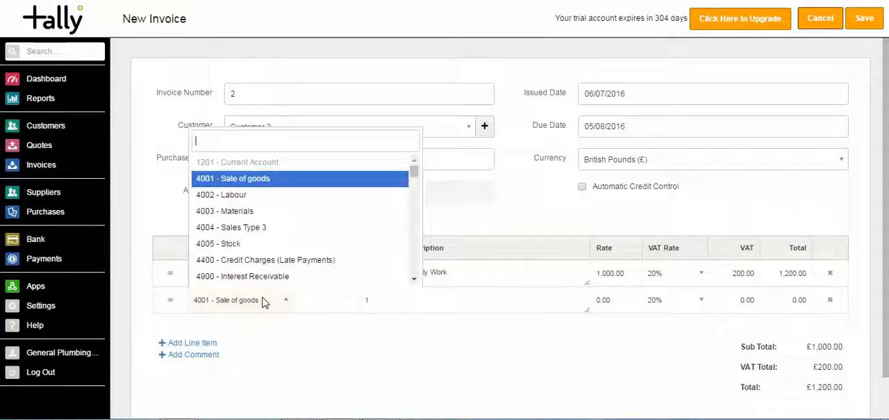
{"action": "left_click", "coordinate": [248, 247]}
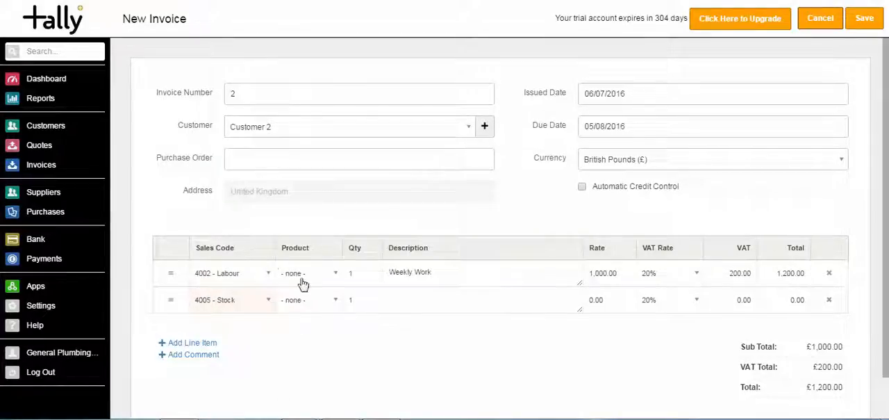
{"action": "left_click", "coordinate": [327, 306]}
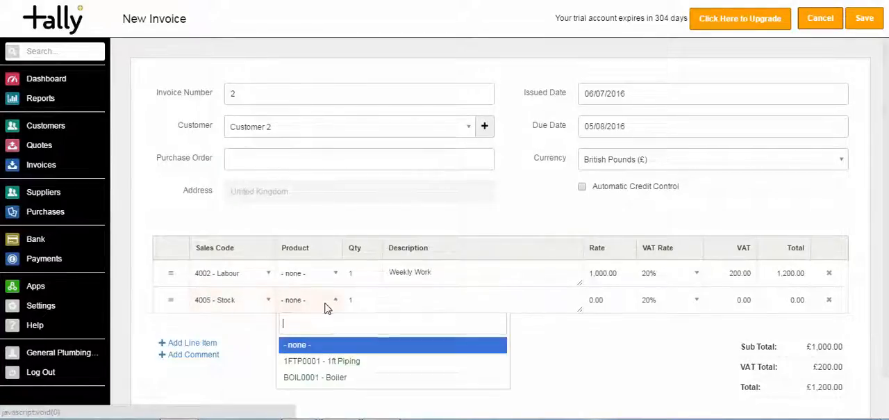
{"action": "left_click", "coordinate": [318, 364]}
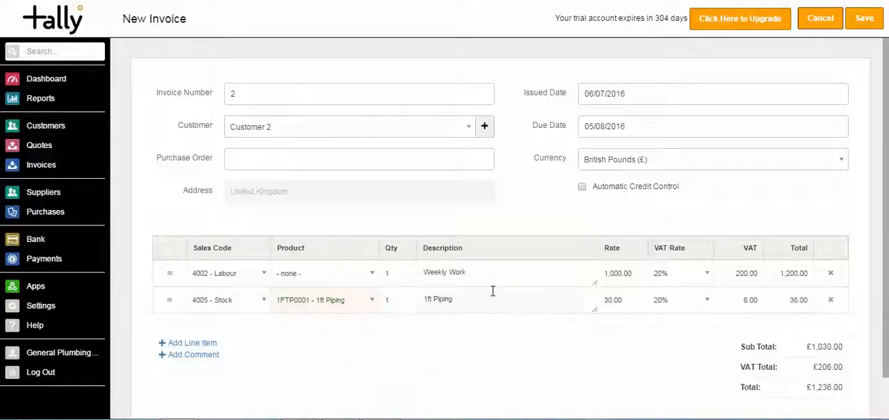
{"action": "left_click", "coordinate": [392, 308]}
{"action": "type", "text": "5"}
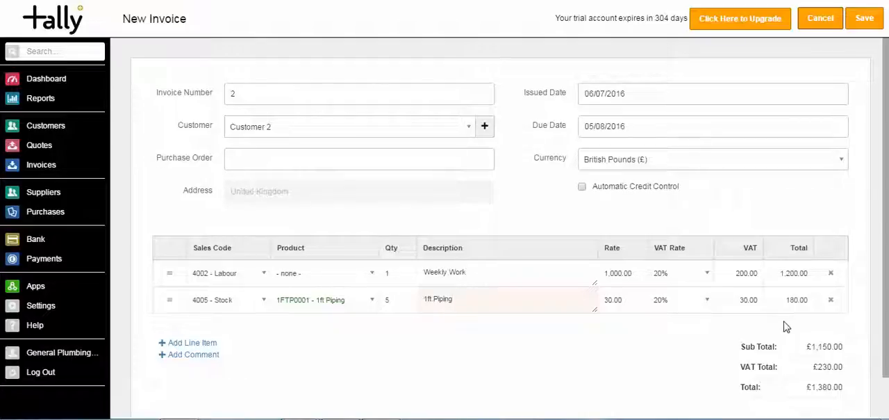
{"action": "left_click", "coordinate": [866, 22]}
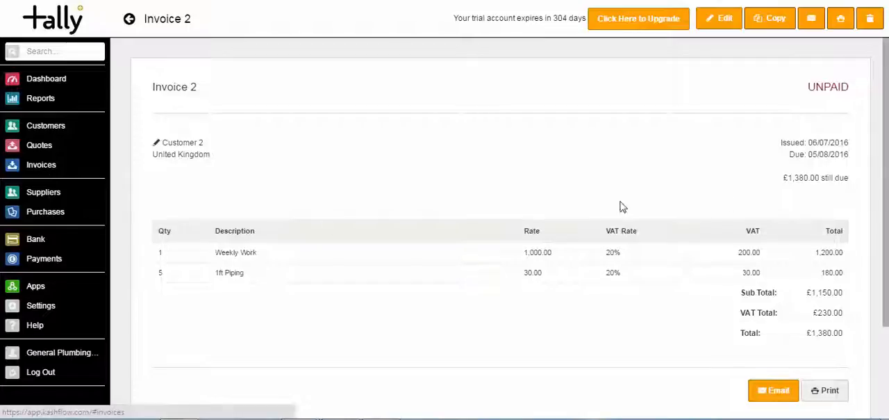
- Examine the invoice's Add Payment and Card Payment forms, closing each without recording a payment
{"action": "scroll", "coordinate": [626, 223], "scroll_direction": "down", "scroll_amount": 2}
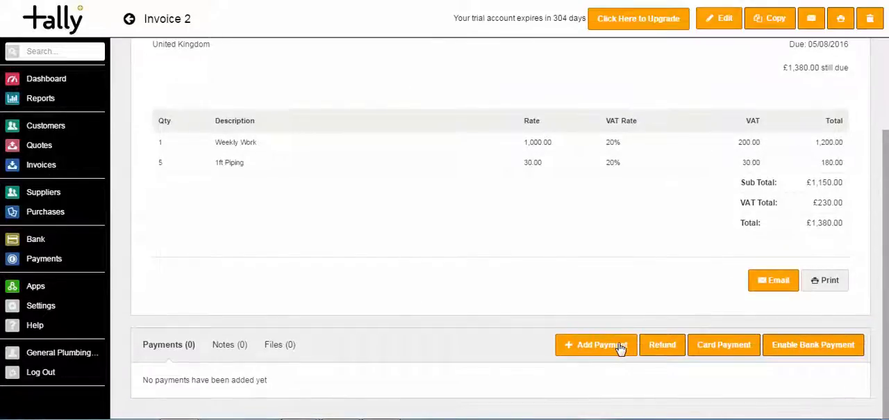
{"action": "left_click", "coordinate": [620, 346]}
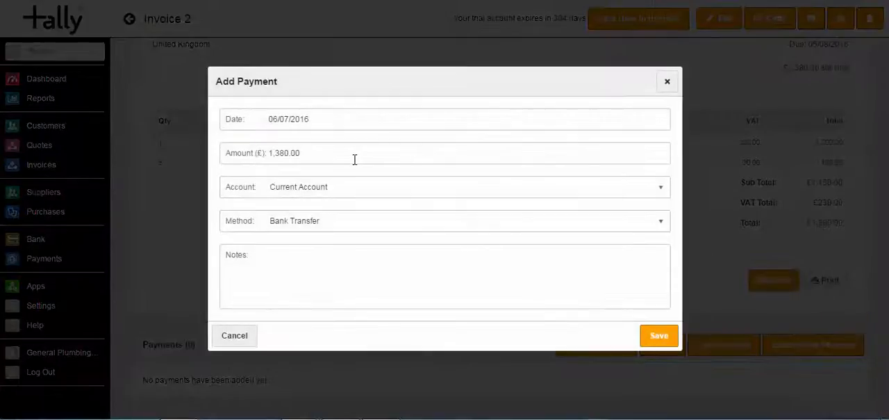
{"action": "left_click", "coordinate": [236, 156]}
{"action": "left_click", "coordinate": [333, 187]}
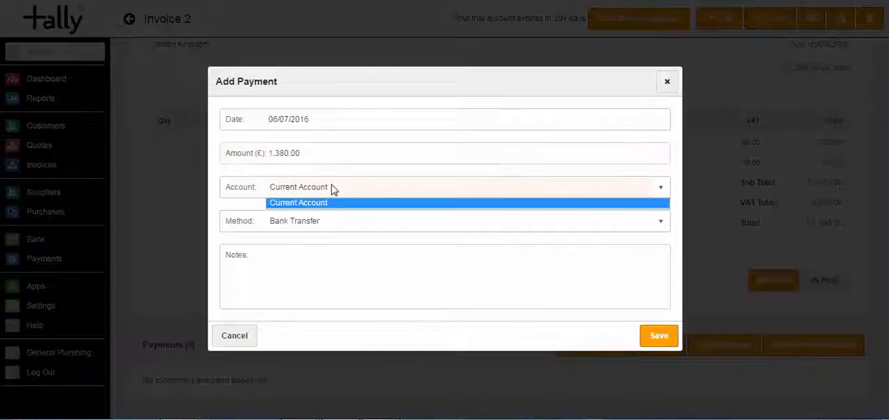
{"action": "left_click", "coordinate": [668, 80]}
{"action": "left_click", "coordinate": [669, 81]}
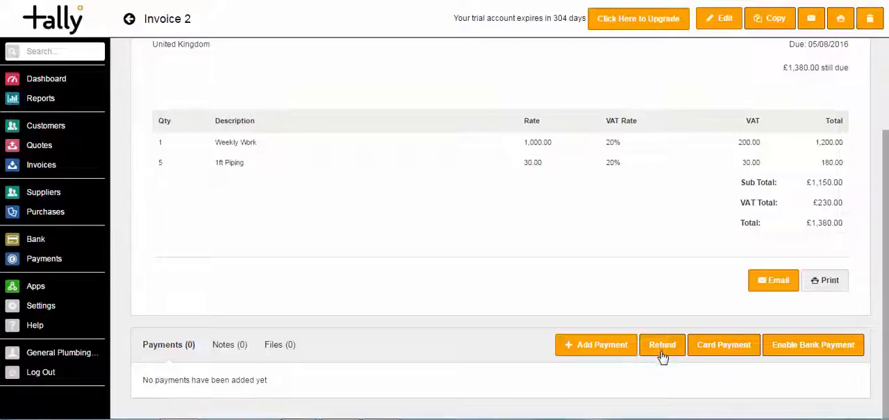
{"action": "left_click", "coordinate": [722, 348]}
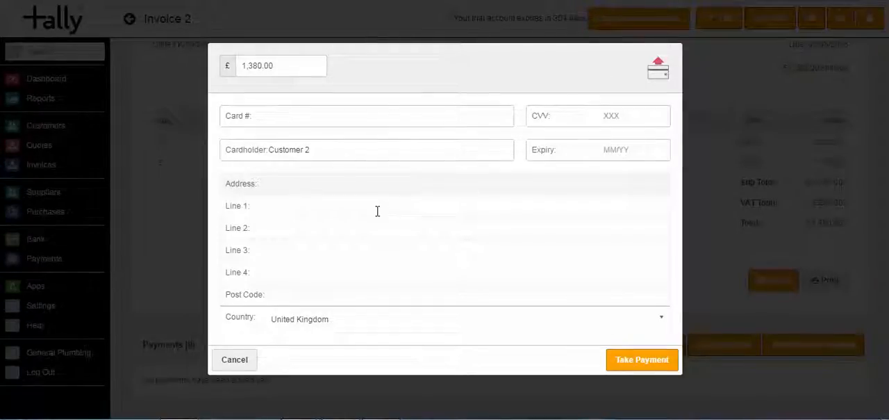
{"action": "left_click", "coordinate": [236, 360]}
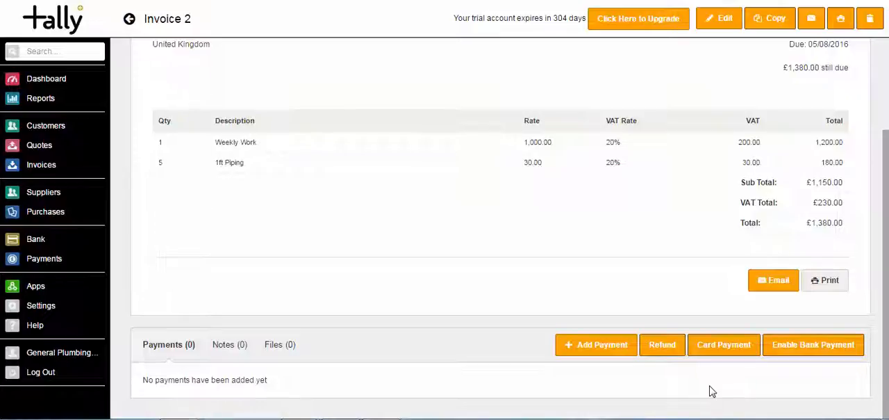
- Open the email form for Invoice 2 and view the attached Invoice-2.pdf through to its payment section
{"action": "scroll", "coordinate": [814, 338], "scroll_direction": "up", "scroll_amount": 1}
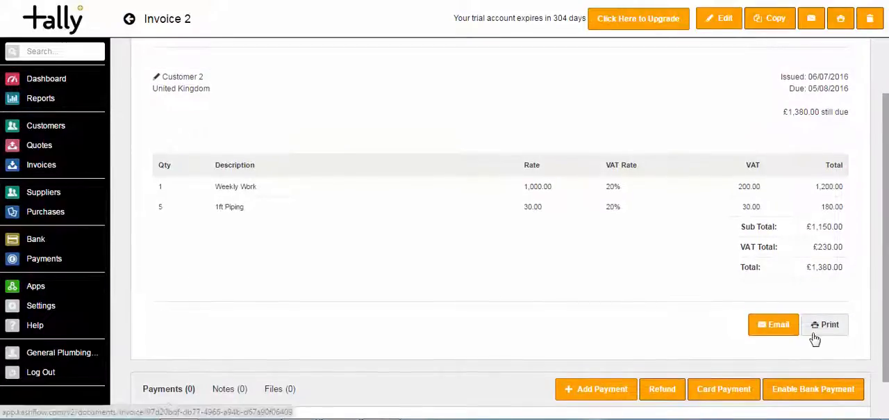
{"action": "left_click", "coordinate": [762, 331]}
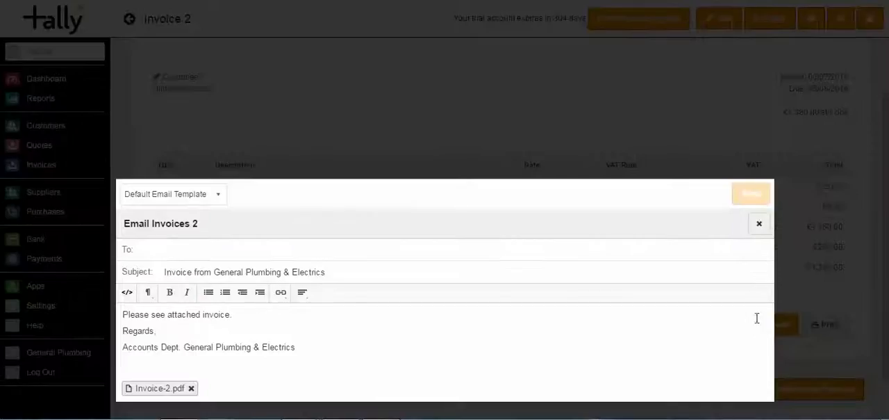
{"action": "left_click", "coordinate": [225, 254]}
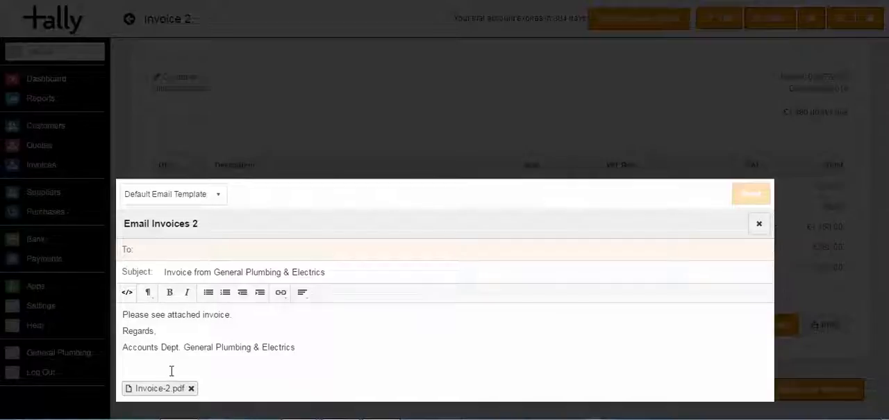
{"action": "left_click", "coordinate": [169, 391]}
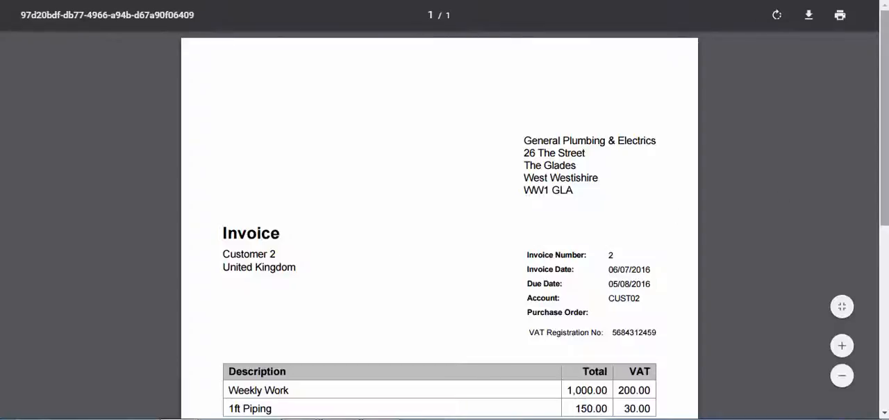
{"action": "left_click_drag", "start_coordinate": [883, 129], "coordinate": [877, 240]}
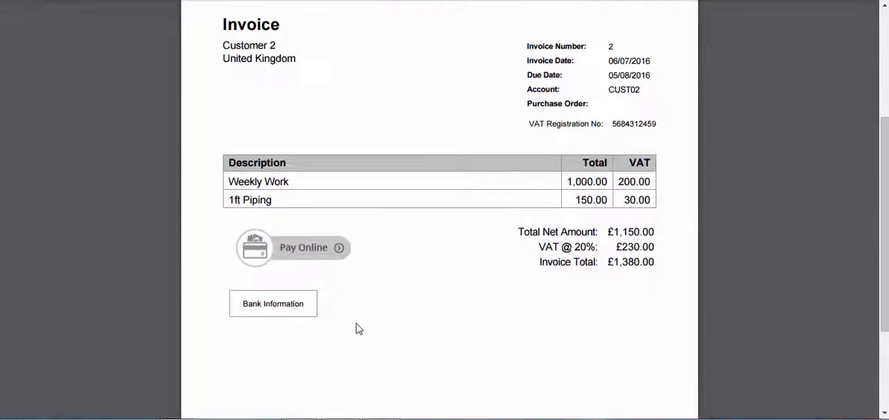
- View the Pay Online page linked from the PDF, then return to the invoice and close the email form without sending
{"action": "left_click", "coordinate": [289, 250]}
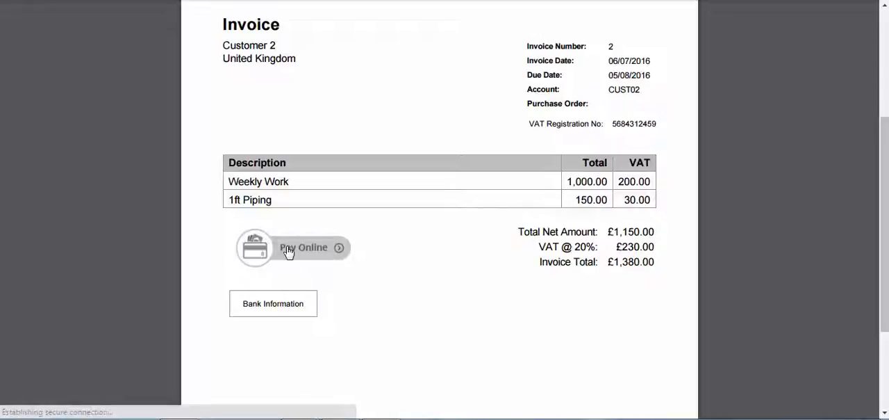
{"action": "scroll", "coordinate": [830, 209], "scroll_direction": "down", "scroll_amount": 1}
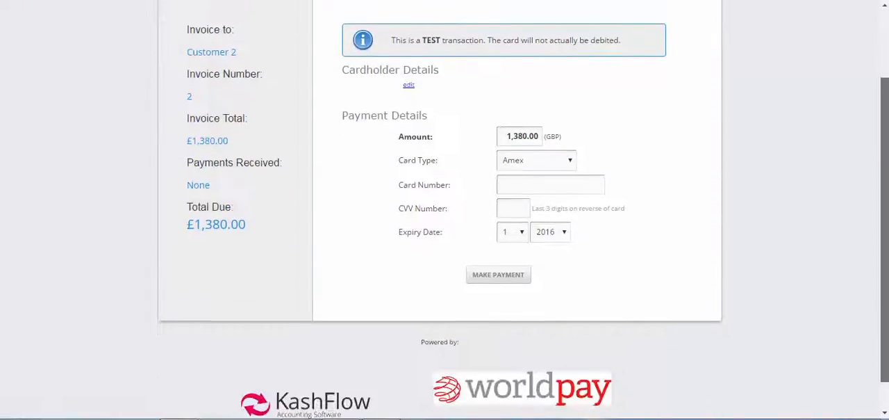
{"action": "scroll", "coordinate": [854, 76], "scroll_direction": "up", "scroll_amount": 2}
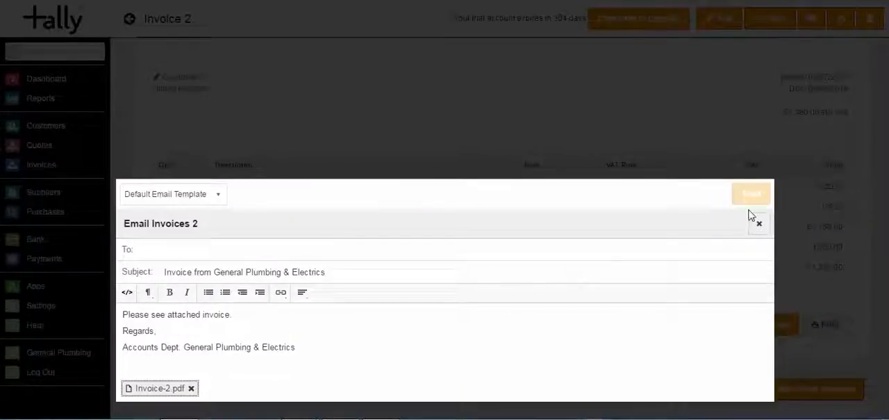
{"action": "left_click", "coordinate": [759, 223]}
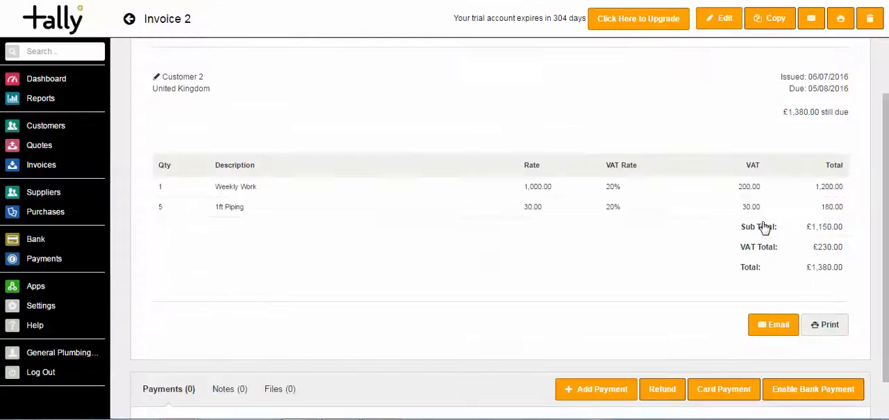
- Open the PDF Themes page from the account's configuration settings
{"action": "left_click", "coordinate": [51, 168]}
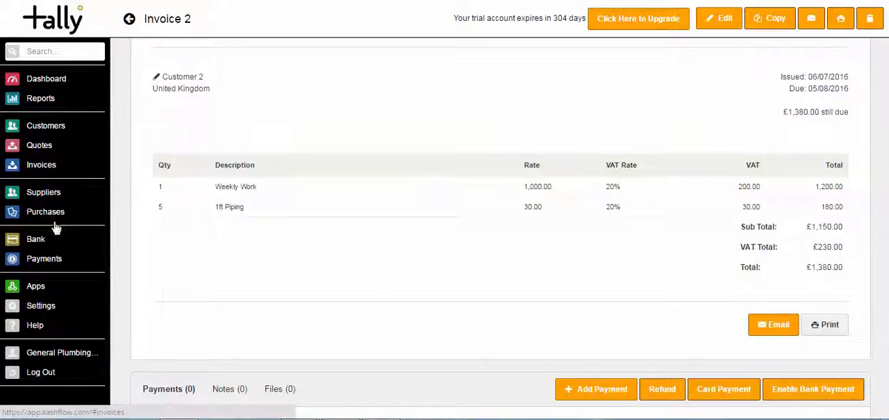
{"action": "left_click", "coordinate": [48, 313]}
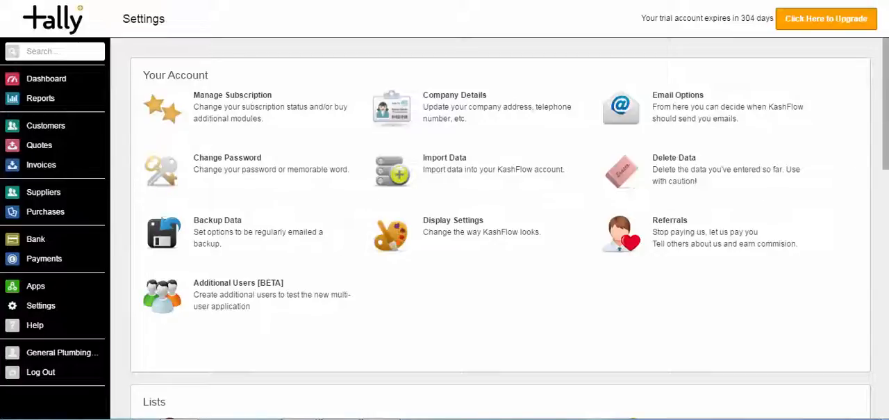
{"action": "left_click_drag", "start_coordinate": [888, 125], "coordinate": [887, 315]}
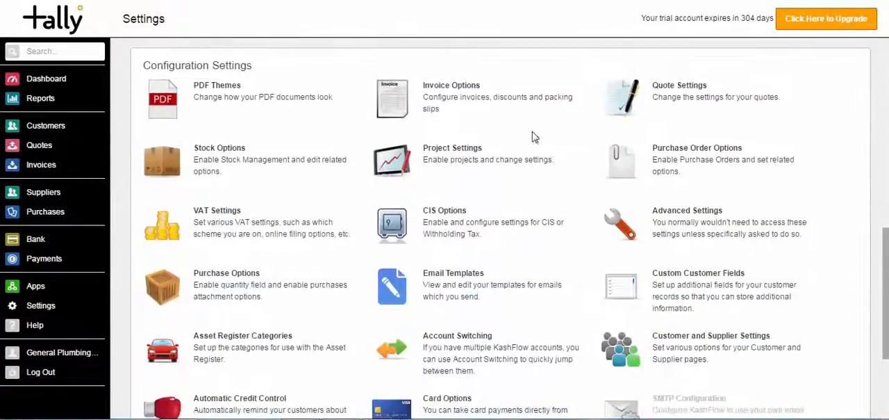
{"action": "left_click", "coordinate": [210, 99]}
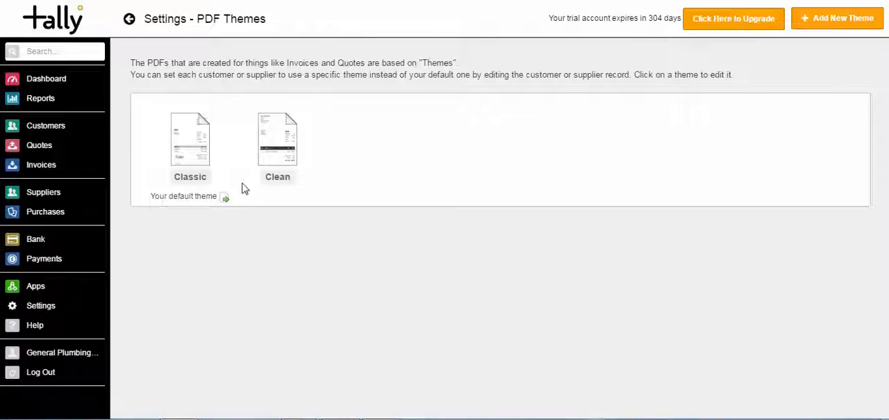
- Open the Classic PDF theme and view the choices for the company address in its basic settings
{"action": "left_click", "coordinate": [194, 157]}
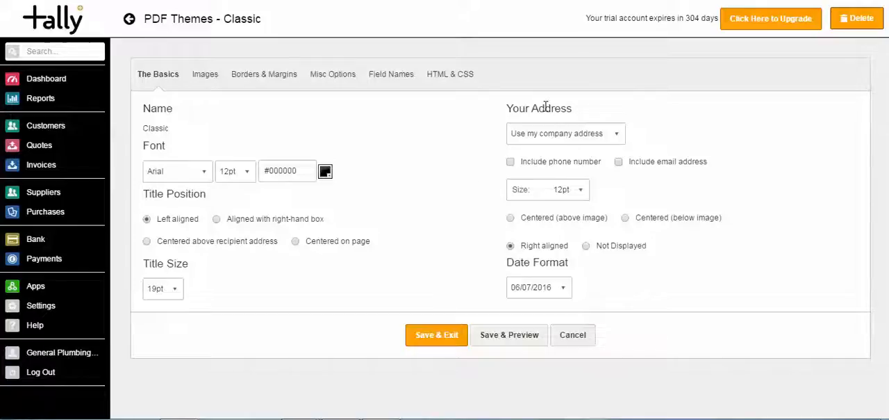
{"action": "left_click", "coordinate": [595, 135]}
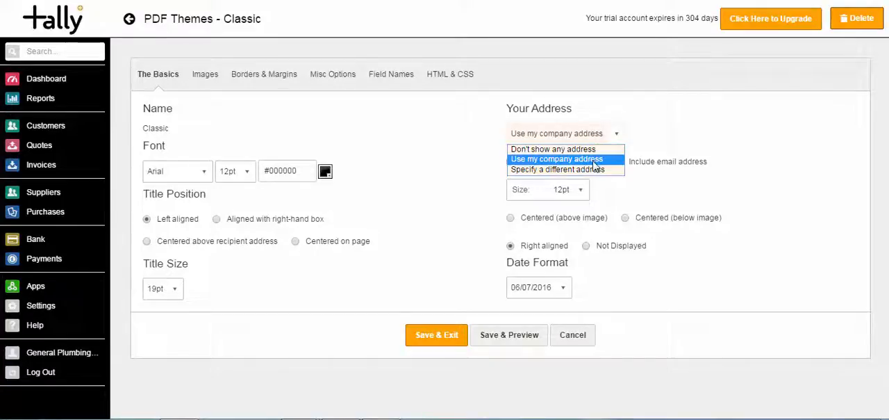
{"action": "left_click", "coordinate": [642, 134]}
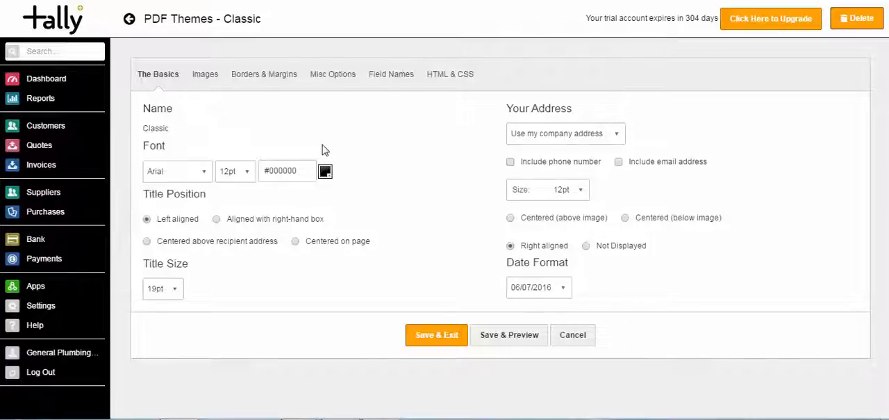
- Try out the Classic theme's logo option with its image upload and right-aligned position, leaving the logo excluded
{"action": "left_click", "coordinate": [203, 80]}
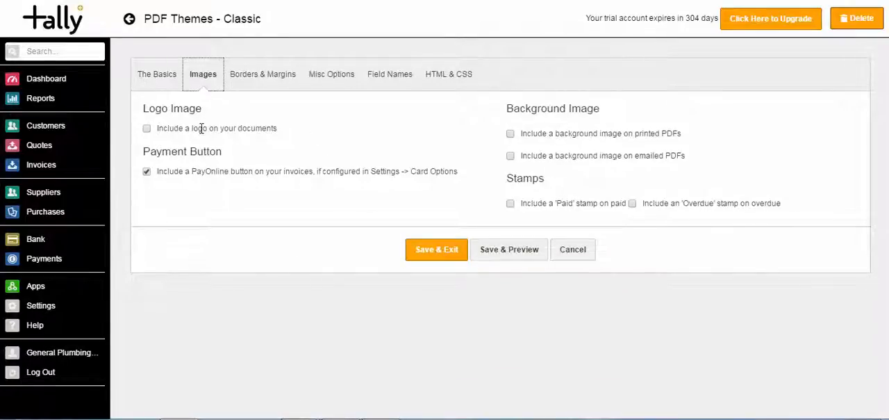
{"action": "left_click", "coordinate": [146, 129]}
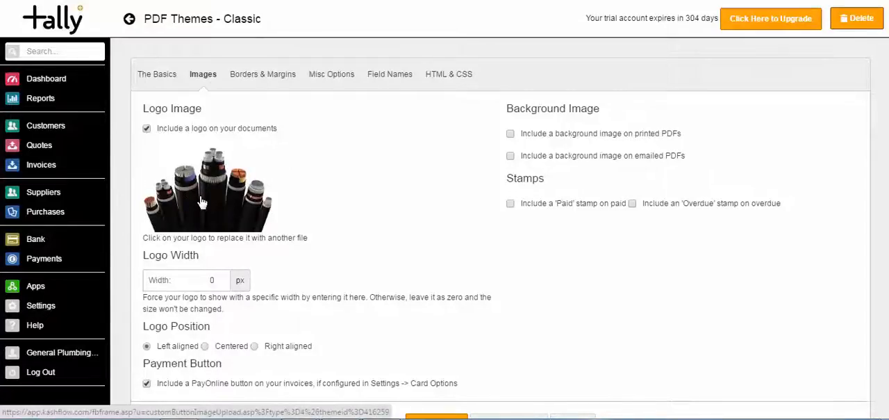
{"action": "left_click", "coordinate": [202, 202]}
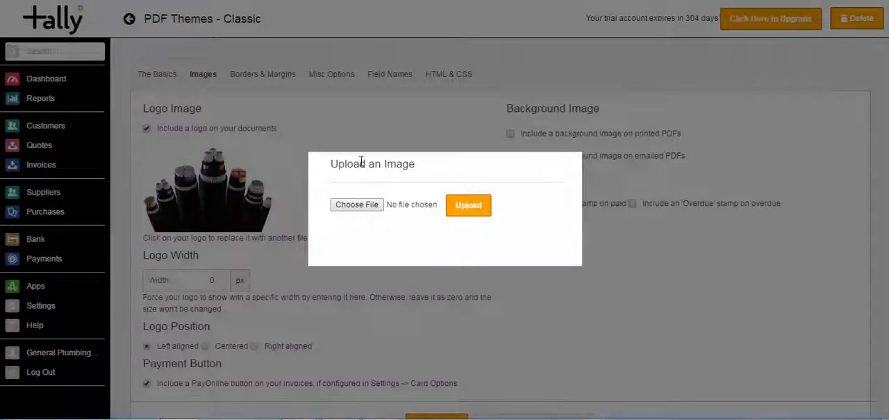
{"action": "left_click", "coordinate": [350, 135]}
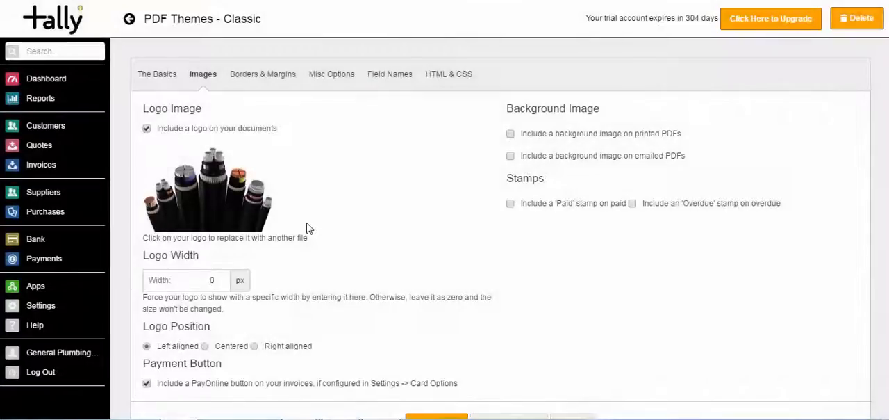
{"action": "left_click", "coordinate": [255, 346]}
{"action": "left_click", "coordinate": [146, 345]}
{"action": "left_click", "coordinate": [147, 128]}
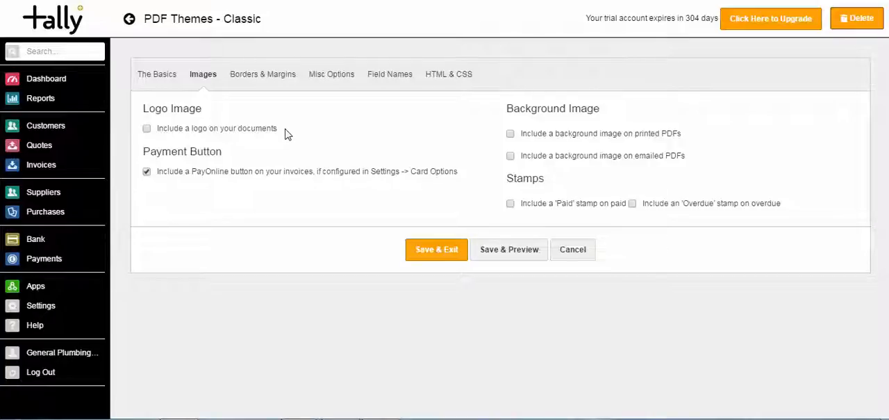
- Include a background image on both printed and emailed PDFs, and view the theme's borders and margins settings
{"action": "left_click", "coordinate": [511, 133]}
{"action": "left_click", "coordinate": [511, 157]}
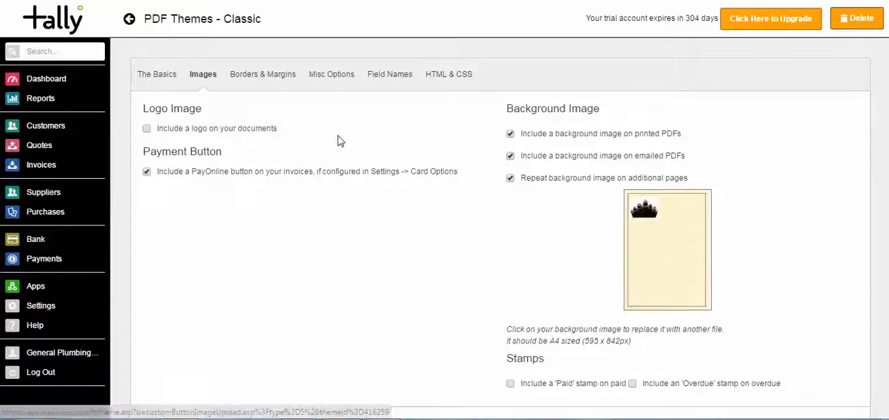
{"action": "left_click", "coordinate": [278, 88]}
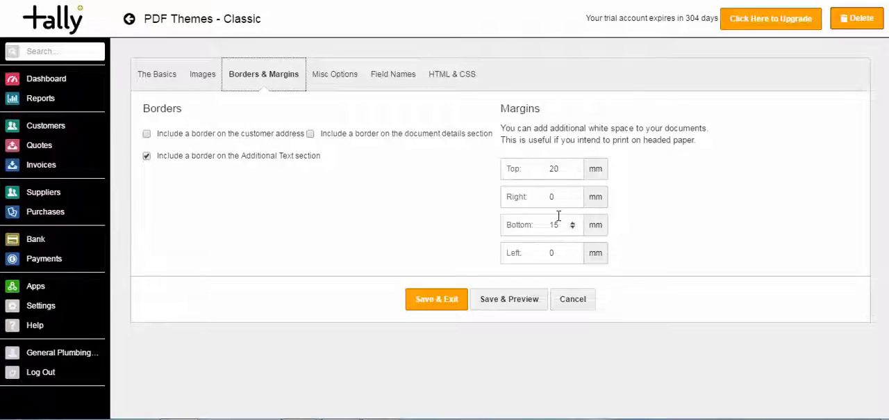
- Examine the theme's miscellaneous options, including the document footer and the additional text for invoices and quotes
{"action": "left_click", "coordinate": [332, 76]}
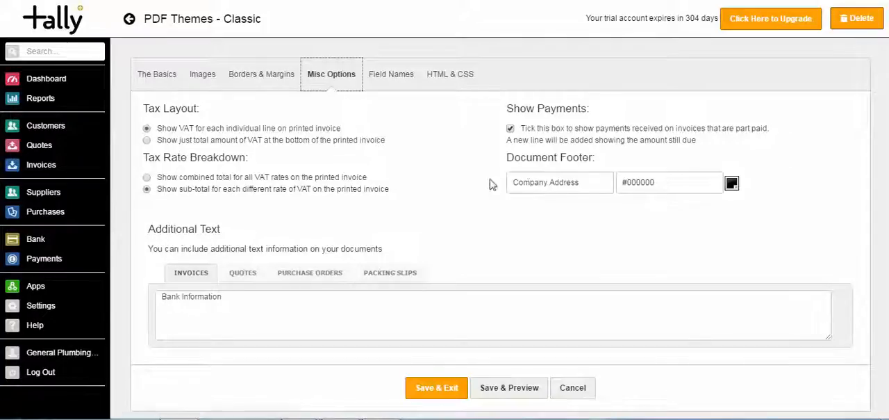
{"action": "left_click", "coordinate": [586, 187]}
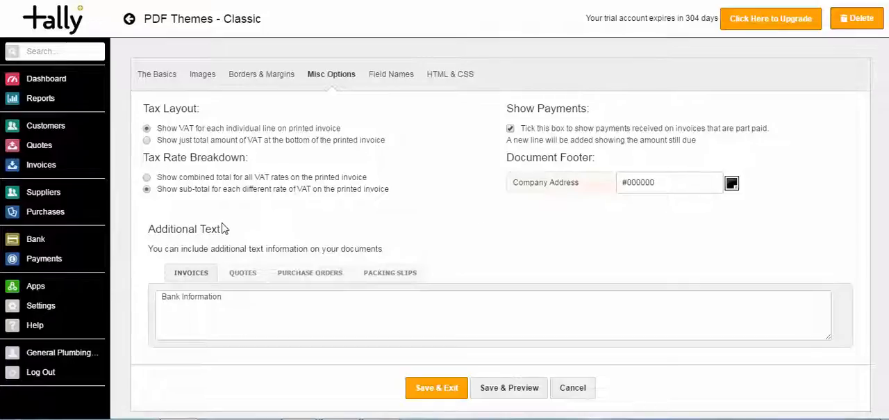
{"action": "left_click", "coordinate": [240, 273]}
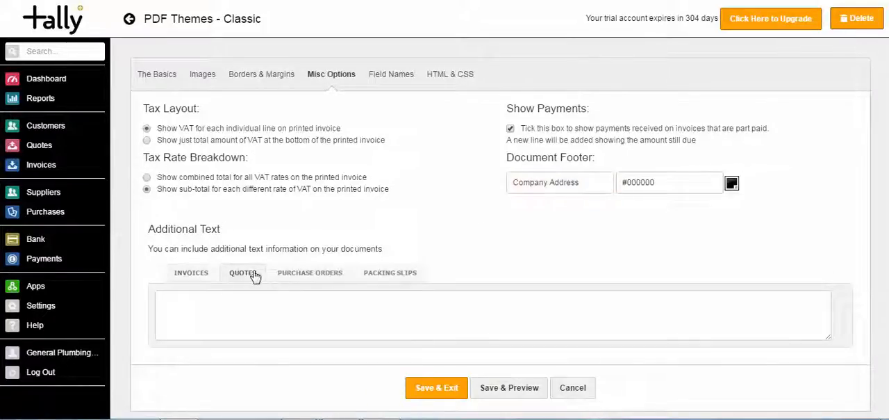
{"action": "left_click", "coordinate": [201, 273]}
{"action": "left_click", "coordinate": [237, 273]}
- Rename the theme's Rate column heading as Price
{"action": "left_click", "coordinate": [387, 82]}
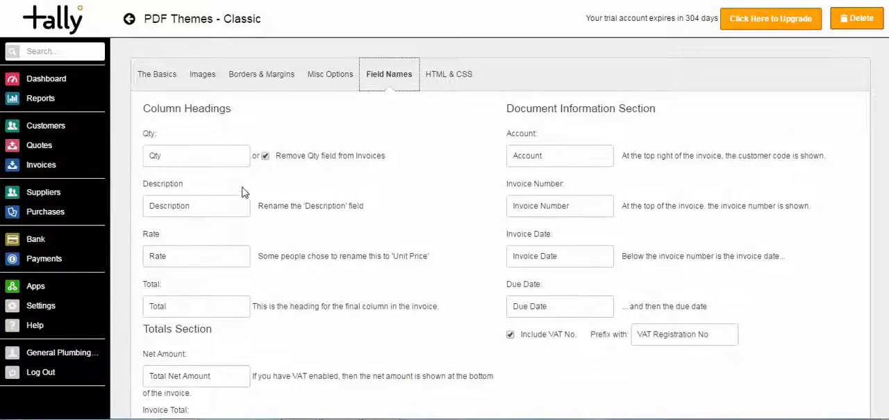
{"action": "double_click", "coordinate": [194, 157]}
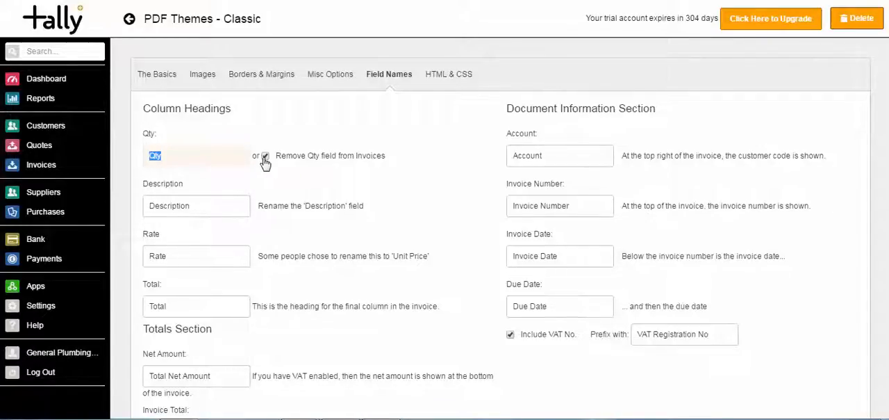
{"action": "left_click", "coordinate": [226, 212]}
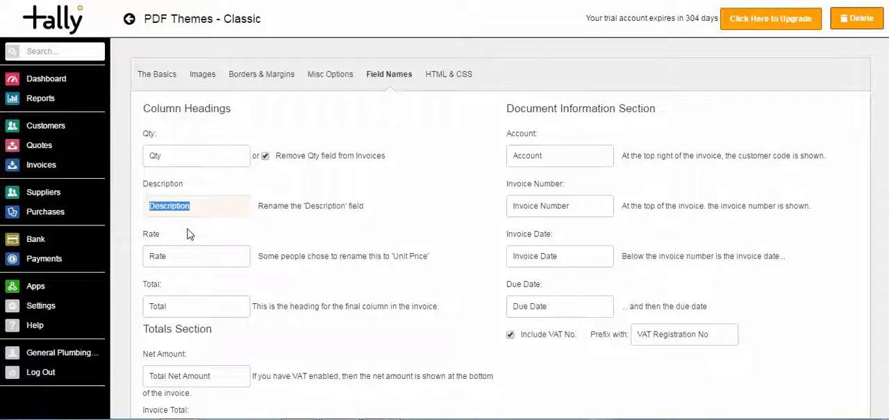
{"action": "left_click_drag", "start_coordinate": [192, 249], "coordinate": [117, 261]}
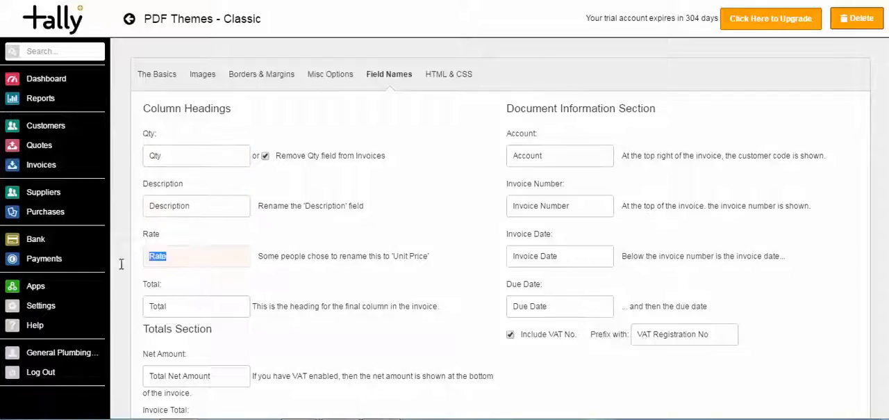
{"action": "type", "text": "Price"}
{"action": "key", "text": "Tab"}
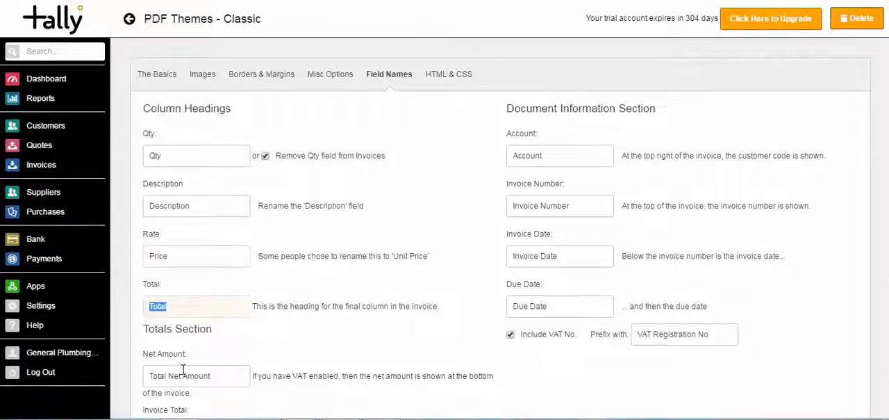
{"action": "left_click", "coordinate": [852, 203]}
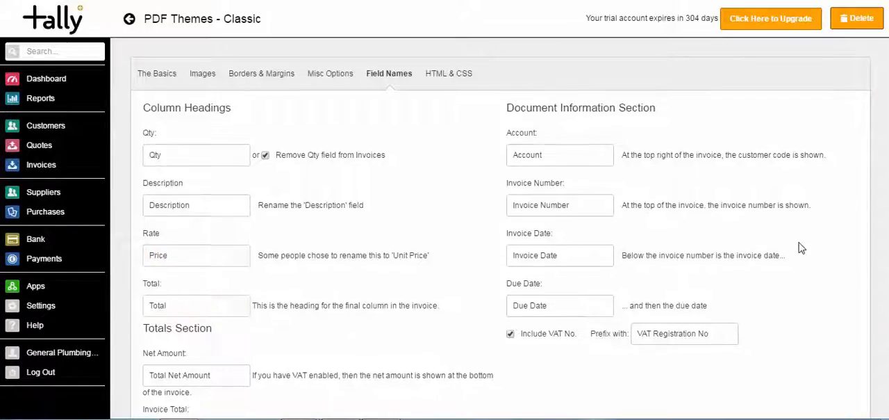
- Save the Classic theme, preview Invoice #1 down to its totals, and save and exit the theme
{"action": "scroll", "coordinate": [801, 248], "scroll_direction": "down", "scroll_amount": 2}
{"action": "scroll", "coordinate": [801, 248], "scroll_direction": "down", "scroll_amount": 2}
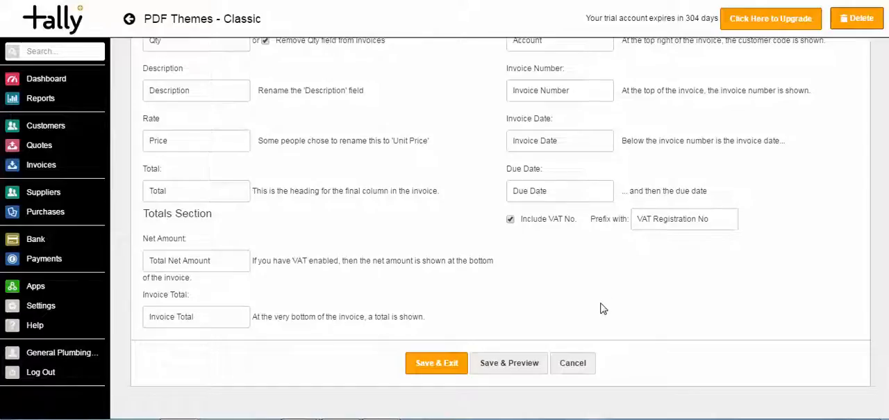
{"action": "left_click", "coordinate": [520, 364]}
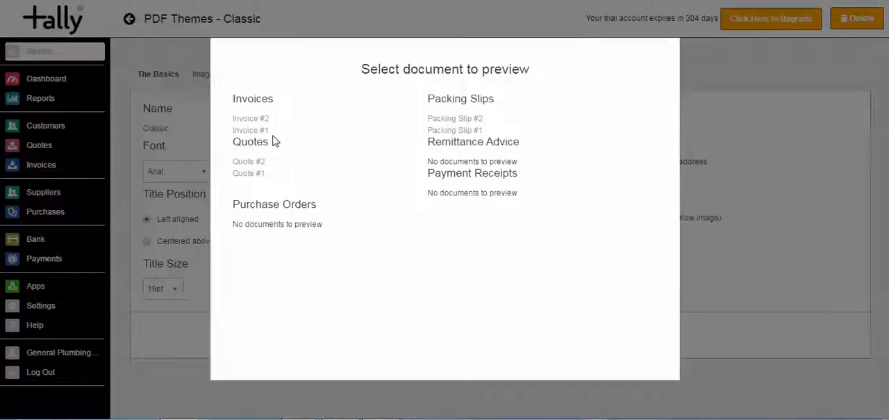
{"action": "left_click", "coordinate": [262, 134]}
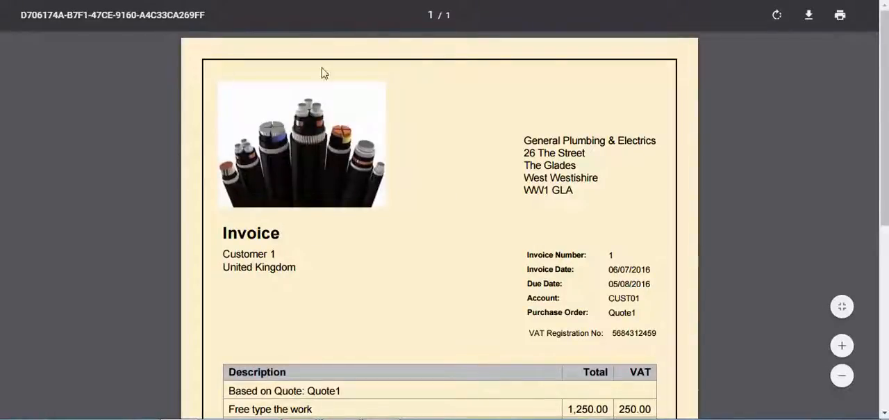
{"action": "left_click_drag", "start_coordinate": [885, 109], "coordinate": [885, 221]}
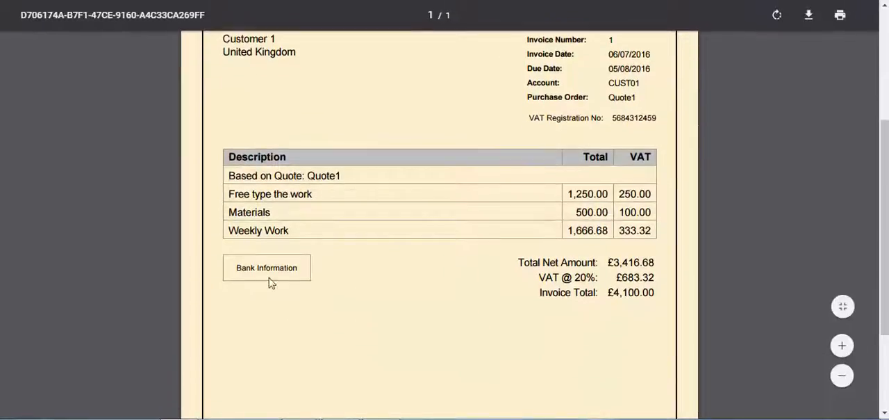
{"action": "left_click_drag", "start_coordinate": [881, 224], "coordinate": [846, 69]}
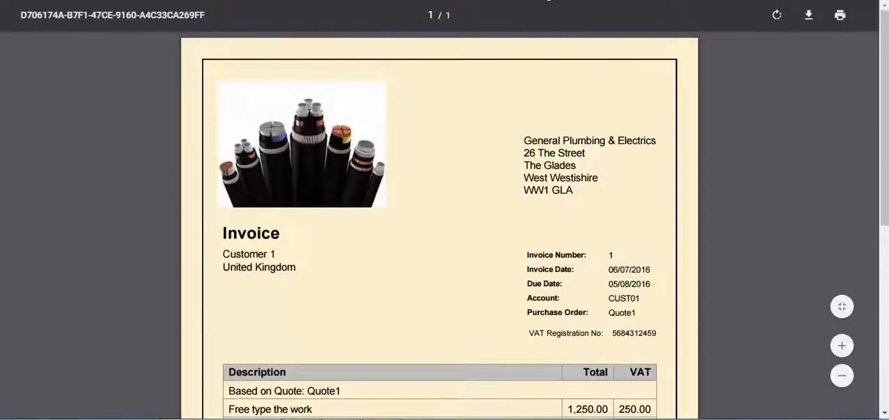
{"action": "key", "text": "ctrl+w"}
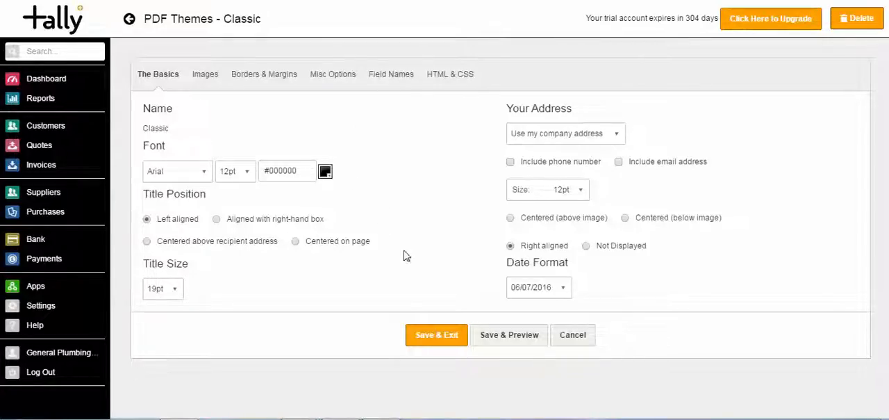
{"action": "left_click", "coordinate": [437, 335]}
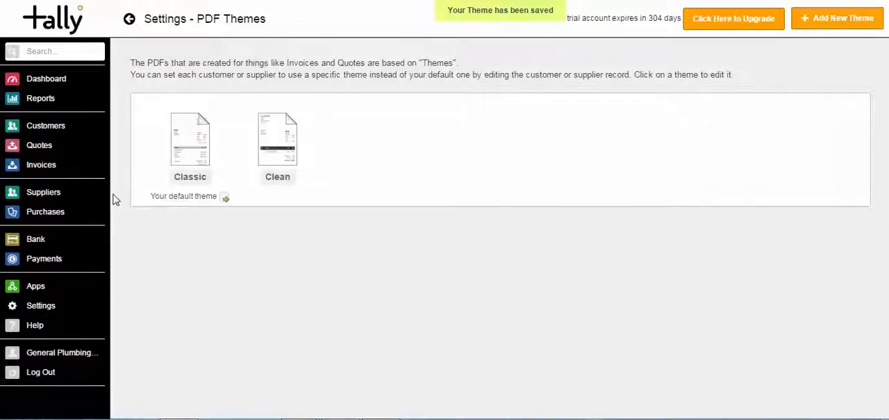
- Open sales code 4004 from the invoices' Sales Codes and rename it Services
{"action": "left_click", "coordinate": [48, 171]}
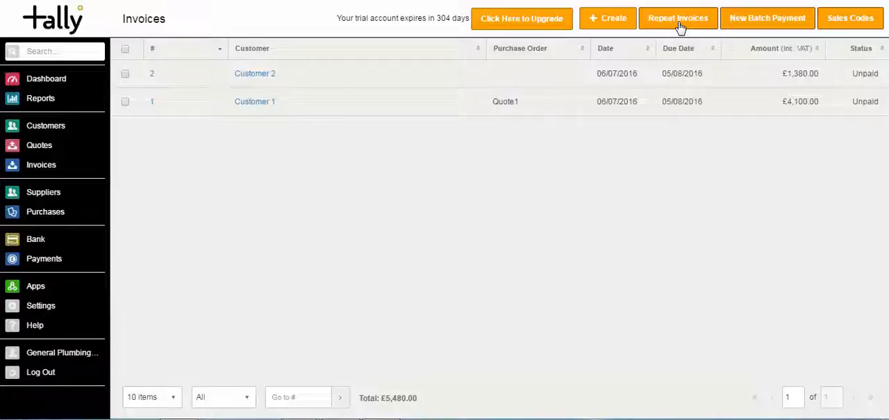
{"action": "left_click", "coordinate": [840, 28]}
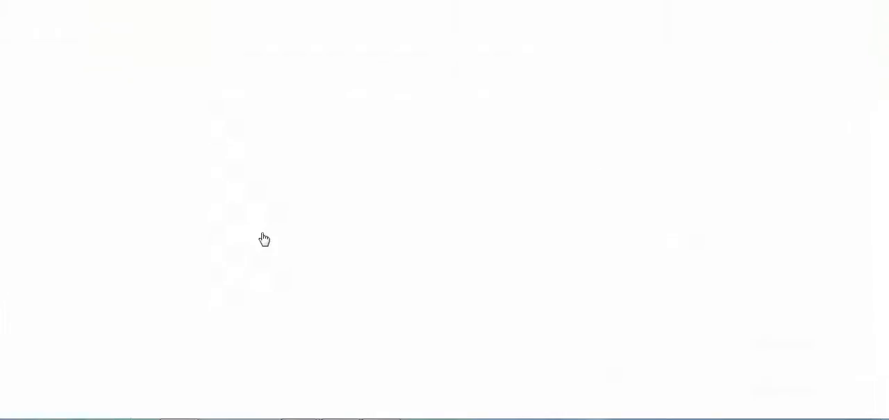
{"action": "left_click_drag", "start_coordinate": [252, 107], "coordinate": [170, 104]}
{"action": "type", "text": "S"}
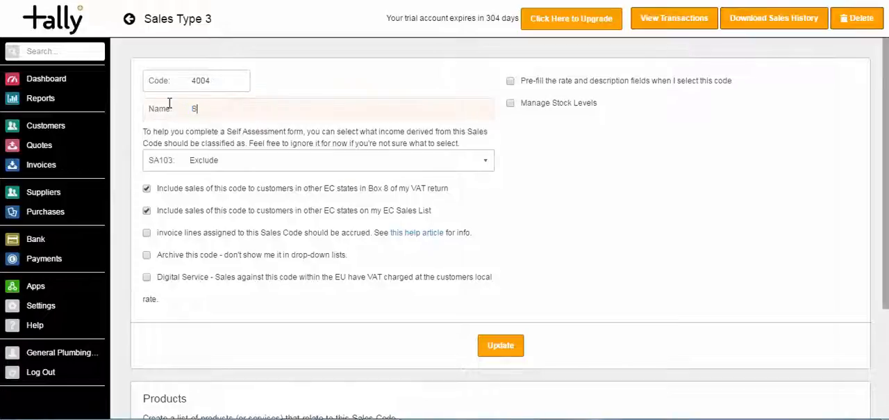
{"action": "type", "text": "ervices"}
{"action": "key", "text": "Tab"}
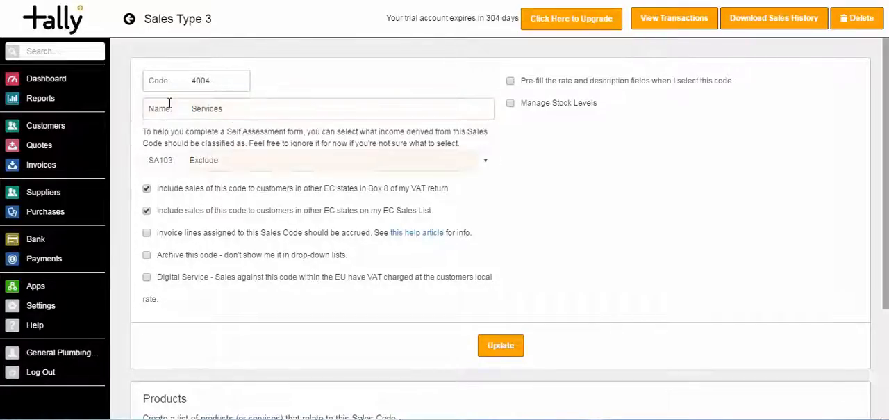
- Pre-fill sales code 4004 with a price of 2000 and the description Services, and update the code
{"action": "left_click", "coordinate": [510, 81]}
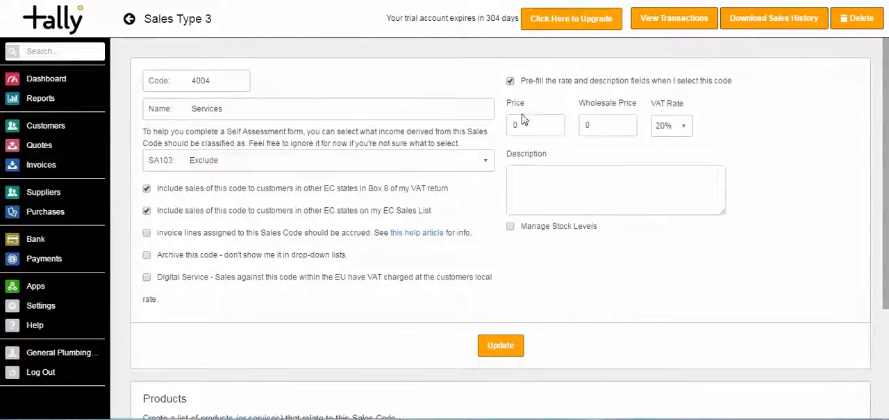
{"action": "left_click", "coordinate": [515, 125]}
{"action": "type", "text": "2000"}
{"action": "key", "text": "Tab"}
{"action": "key", "text": "Tab"}
{"action": "left_click", "coordinate": [572, 179]}
{"action": "type", "text": "Services"}
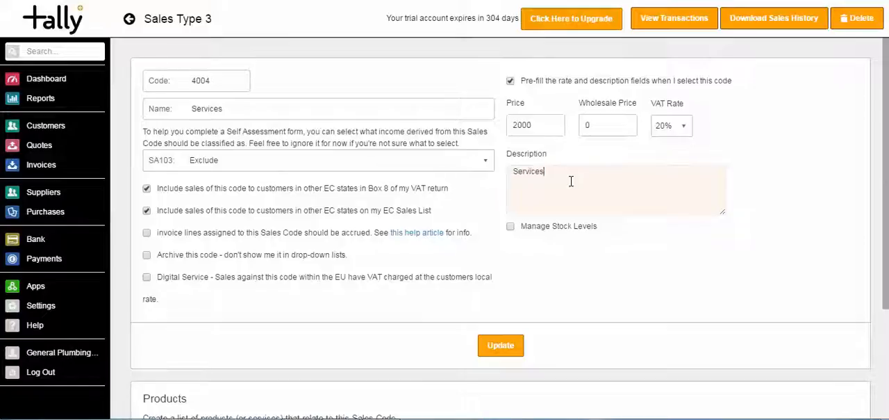
{"action": "left_click", "coordinate": [485, 345]}
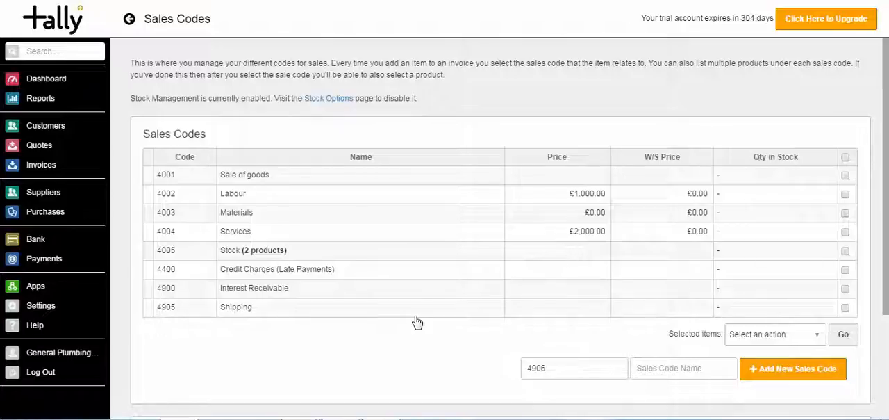
- Open the Suppliers page
{"action": "left_click", "coordinate": [55, 199]}
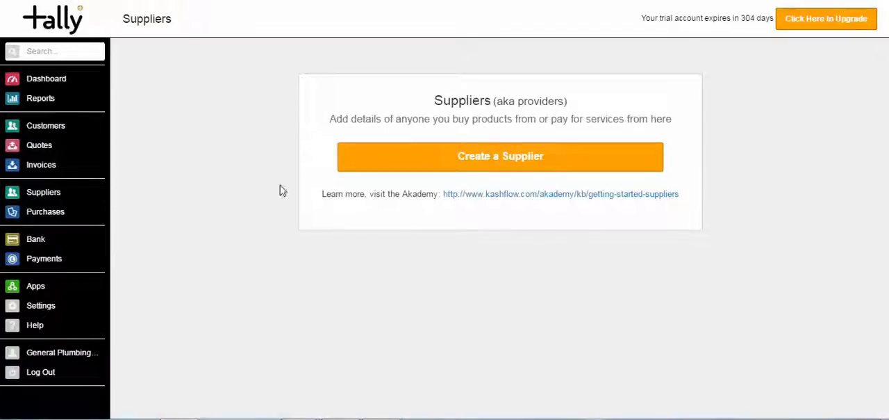
- Create a supplier named Supplier 1, keeping the option to record a new purchase once full details are entered
{"action": "left_click", "coordinate": [471, 157]}
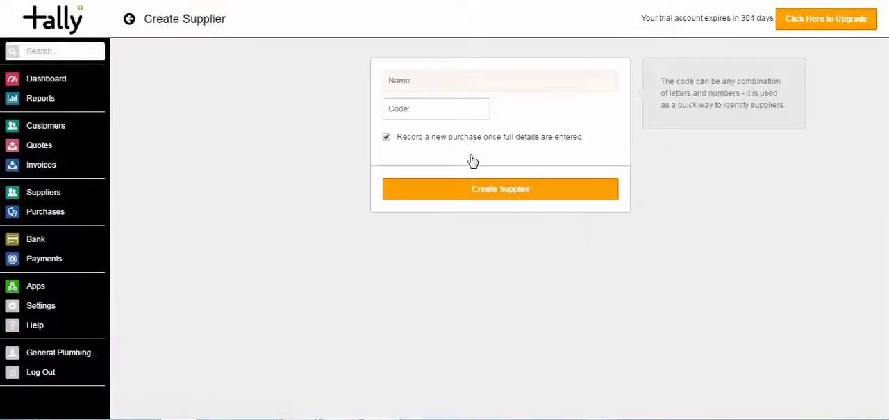
{"action": "type", "text": "Supplier 1"}
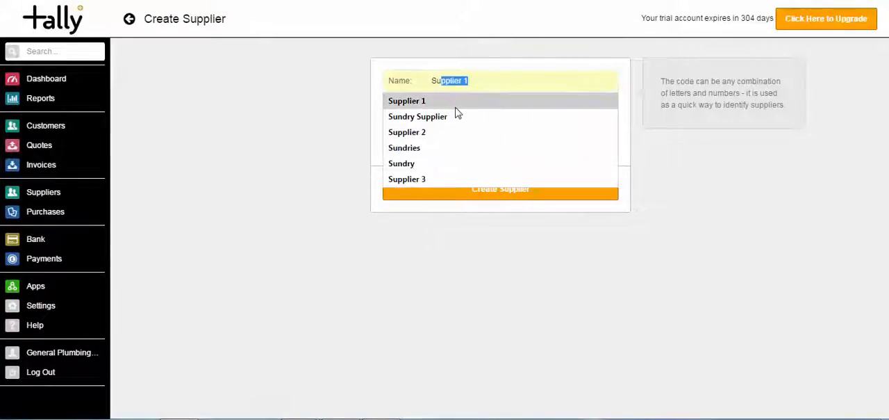
{"action": "key", "text": "Return"}
{"action": "left_click", "coordinate": [458, 190]}
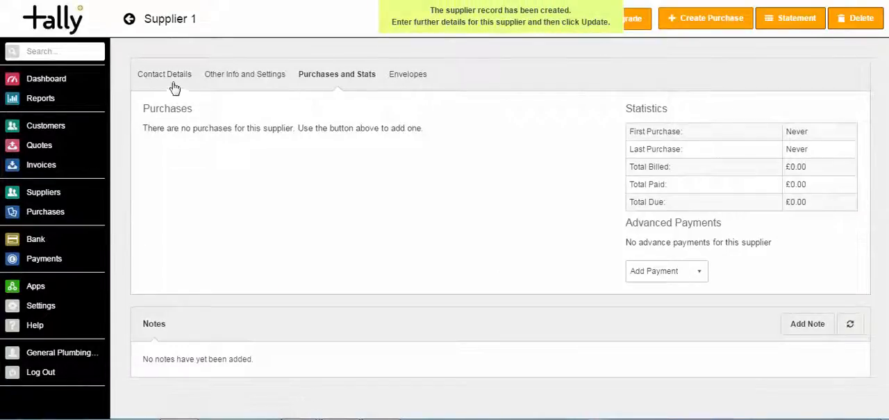
- Set Supplier 1's default payment method to Company Credit Card, review its purchases and contact details, and update the record
{"action": "left_click", "coordinate": [168, 82]}
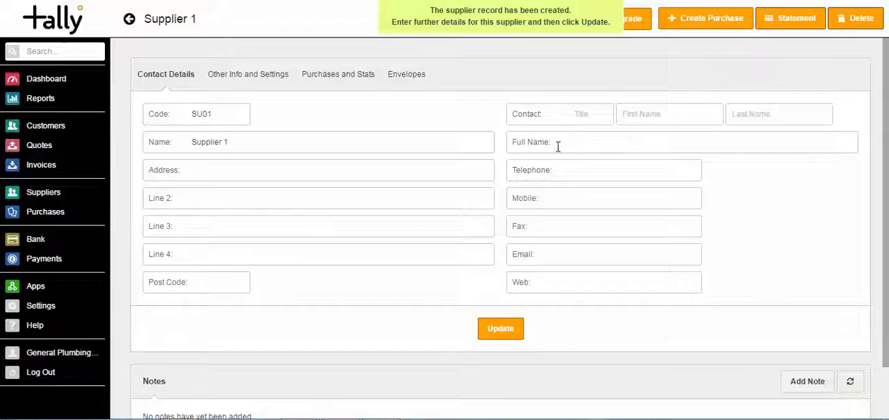
{"action": "left_click", "coordinate": [274, 78]}
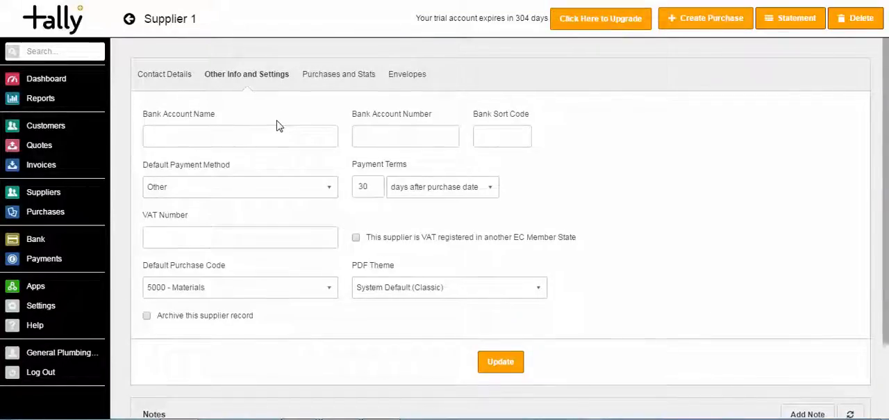
{"action": "left_click", "coordinate": [313, 192]}
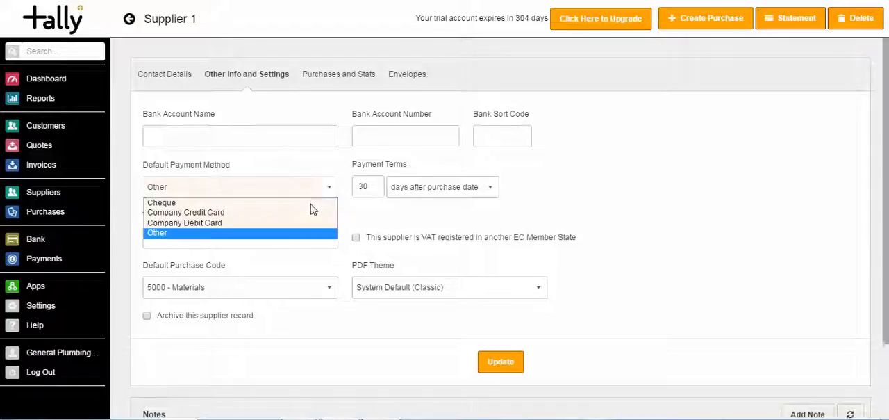
{"action": "left_click", "coordinate": [311, 213]}
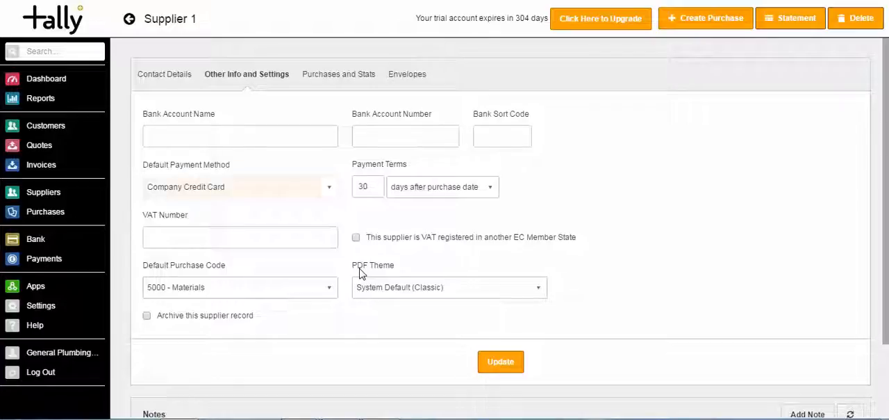
{"action": "left_click", "coordinate": [318, 78]}
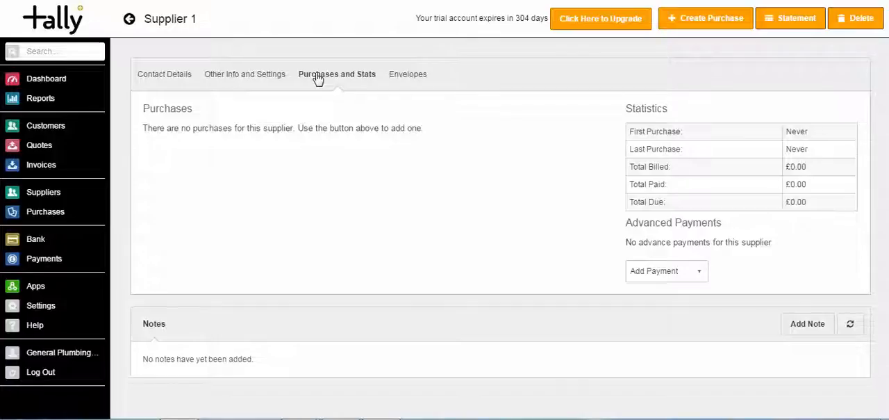
{"action": "left_click", "coordinate": [148, 78]}
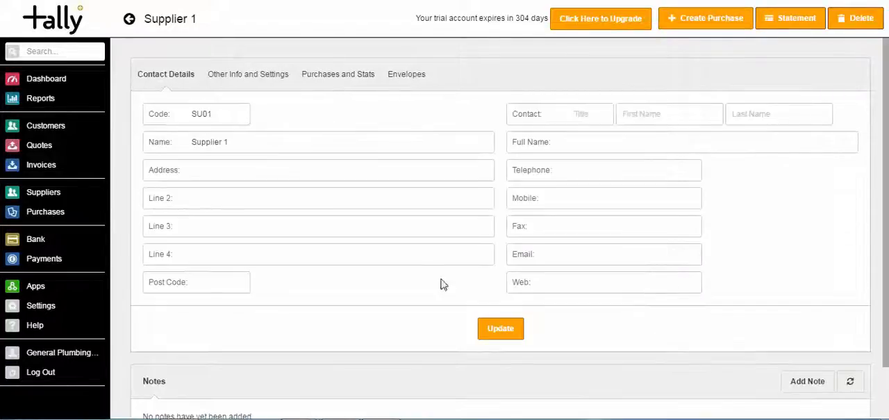
{"action": "left_click", "coordinate": [492, 335]}
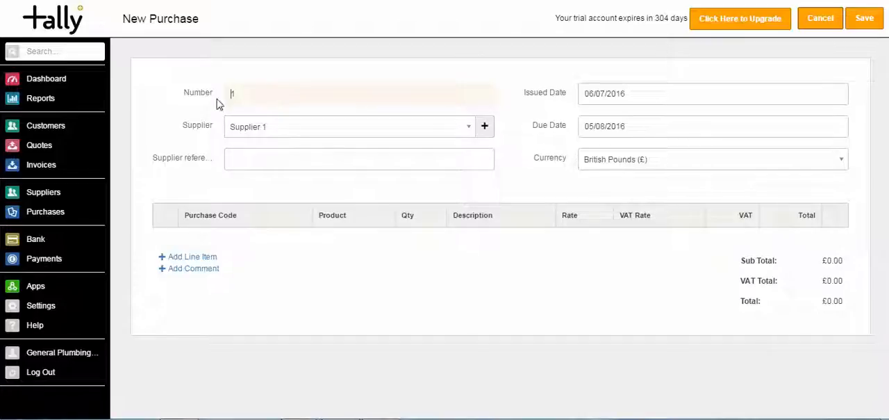
- Add a 5000 - Materials line item with a rate of 500 to Supplier 1's new purchase and save it
{"action": "left_click", "coordinate": [292, 131]}
{"action": "left_click", "coordinate": [292, 131]}
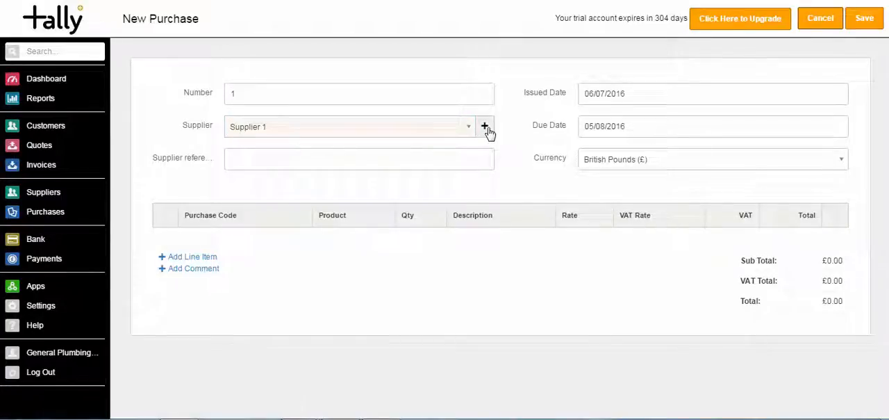
{"action": "left_click", "coordinate": [187, 257]}
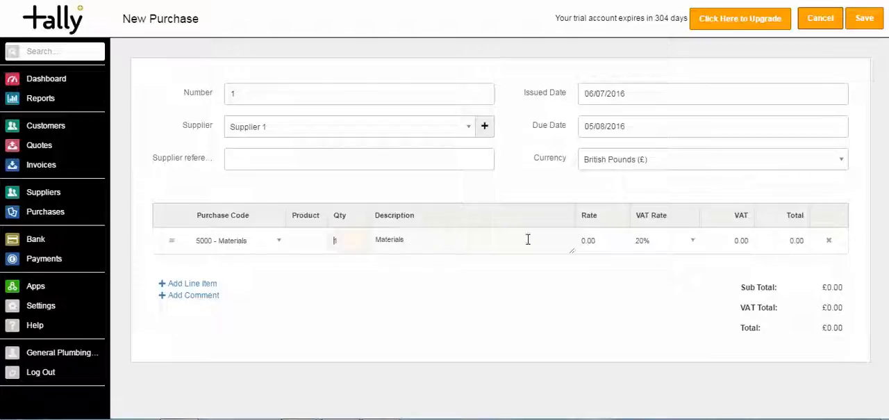
{"action": "left_click", "coordinate": [580, 239]}
{"action": "type", "text": "500"}
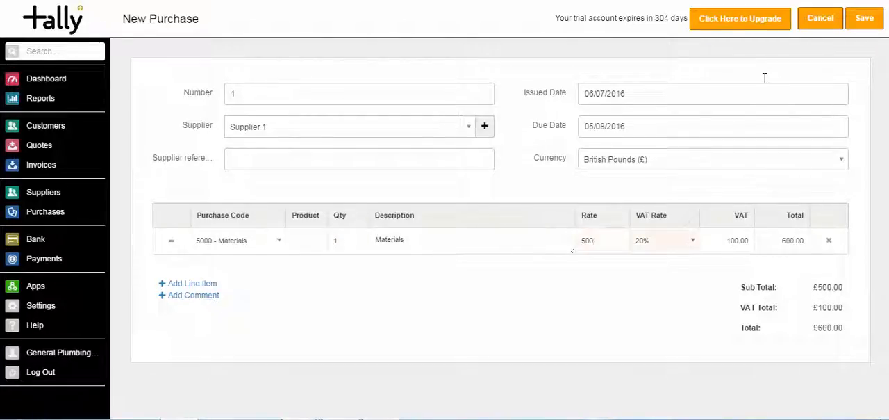
{"action": "left_click", "coordinate": [863, 19]}
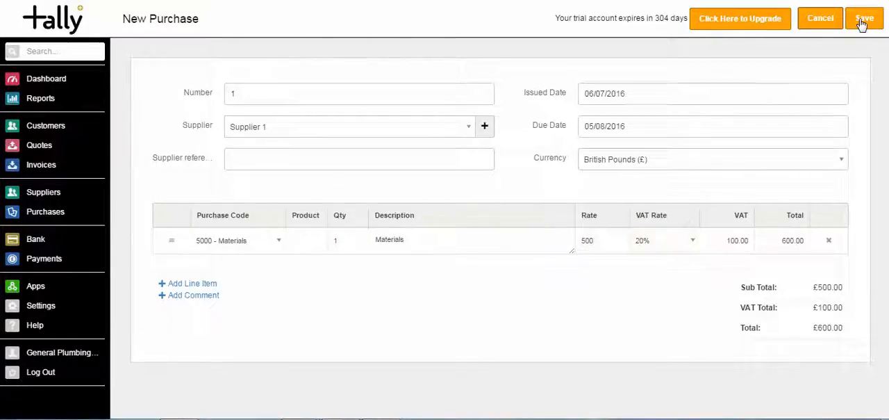
{"action": "scroll", "coordinate": [865, 154], "scroll_direction": "down", "scroll_amount": 2}
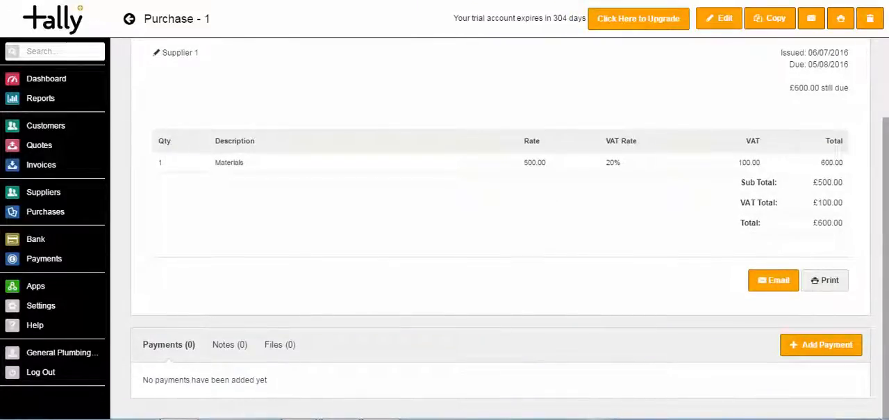
- Check the Purchases list, and examine the Dashboard's financial overview, quotes summary and Profit & Loss chart
{"action": "left_click", "coordinate": [40, 216]}
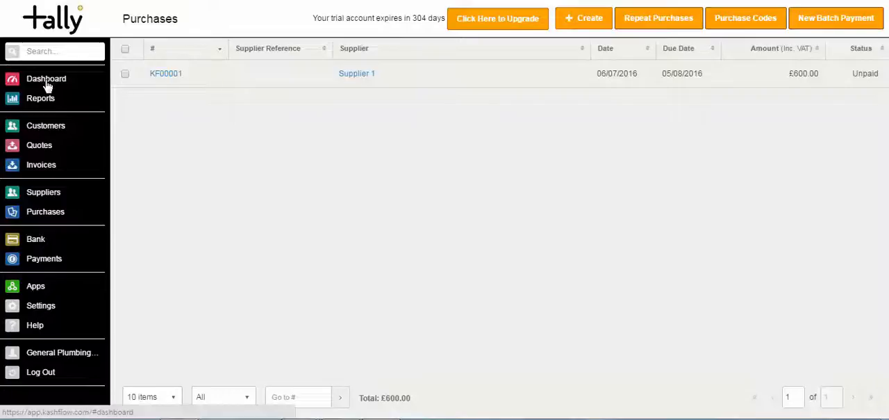
{"action": "left_click", "coordinate": [46, 83]}
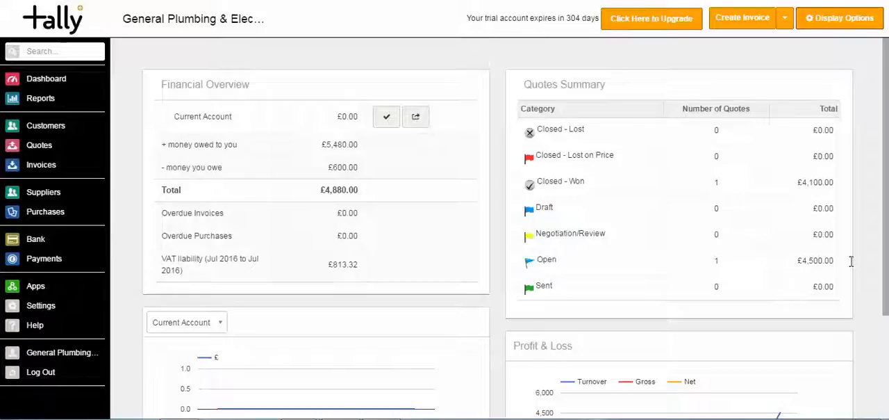
{"action": "left_click_drag", "start_coordinate": [886, 250], "coordinate": [882, 317]}
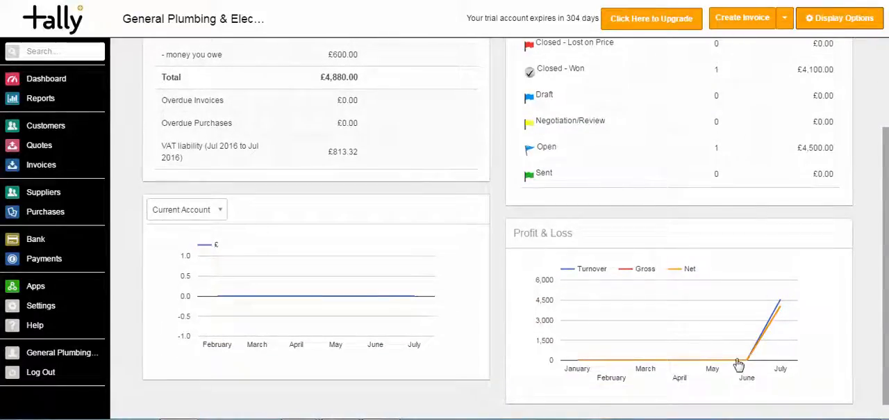
{"action": "mouse_move", "coordinate": [780, 312]}
- Set the Current Account bank account's icon to Lloyds and save the account
{"action": "left_click", "coordinate": [36, 241]}
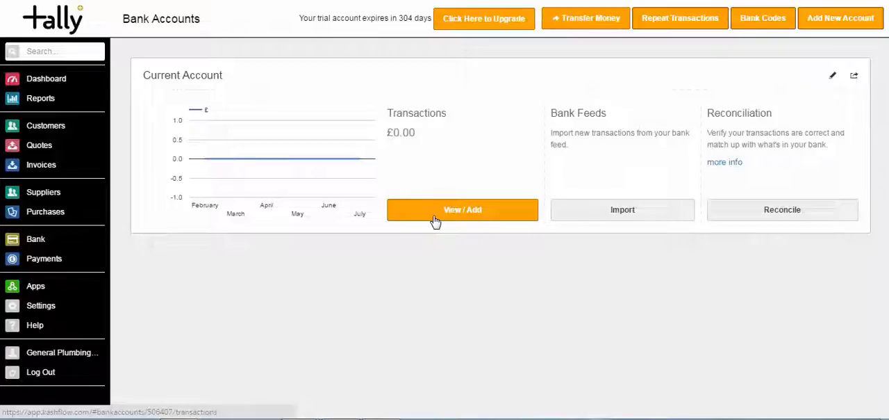
{"action": "left_click", "coordinate": [834, 77]}
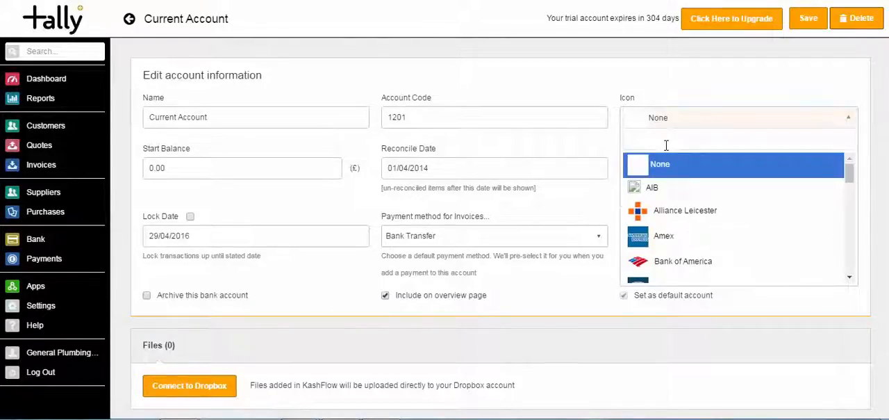
{"action": "type", "text": "ll"}
{"action": "left_click", "coordinate": [653, 195]}
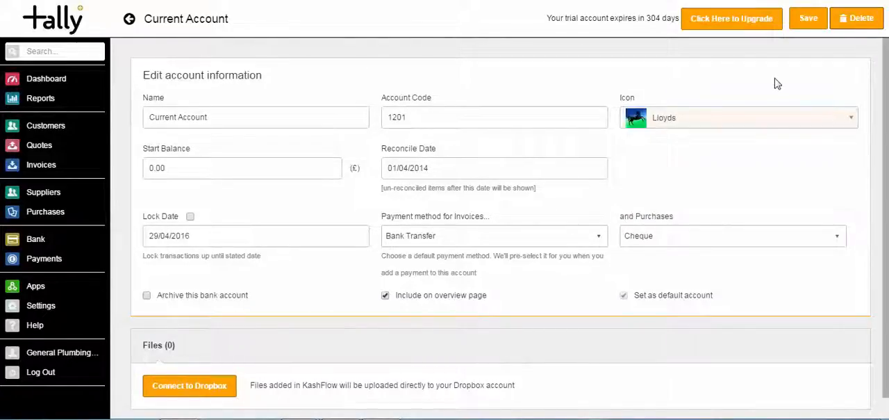
{"action": "left_click", "coordinate": [807, 21]}
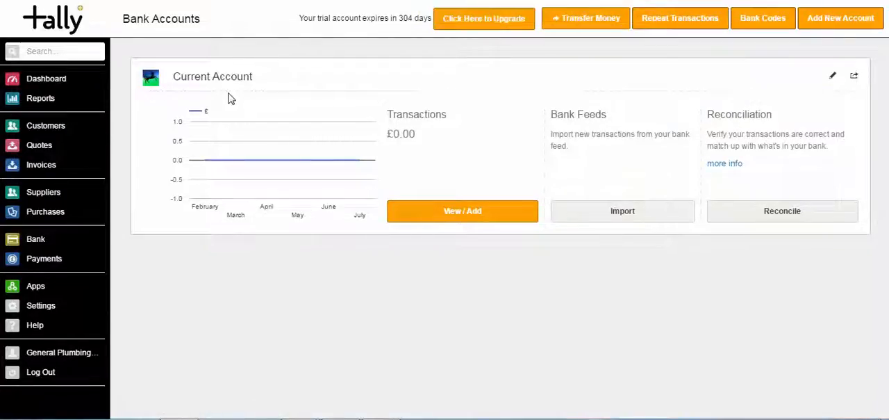
- Open the Current Account's transactions and choose code 7402 - Hotels for a new transaction
{"action": "left_click", "coordinate": [467, 214]}
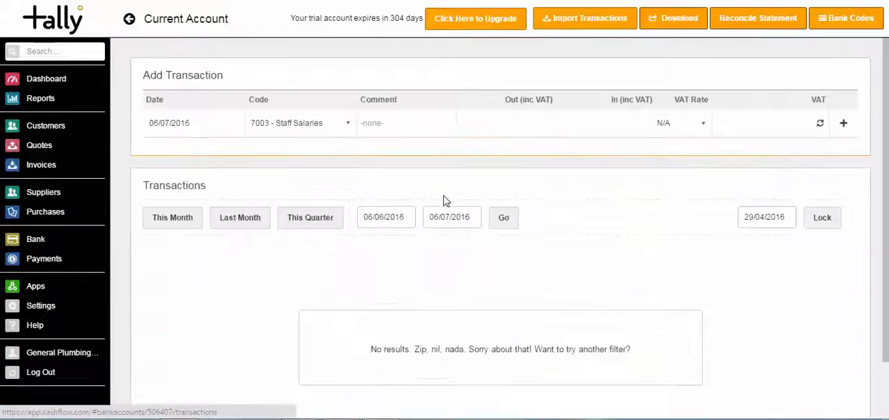
{"action": "left_click", "coordinate": [214, 119]}
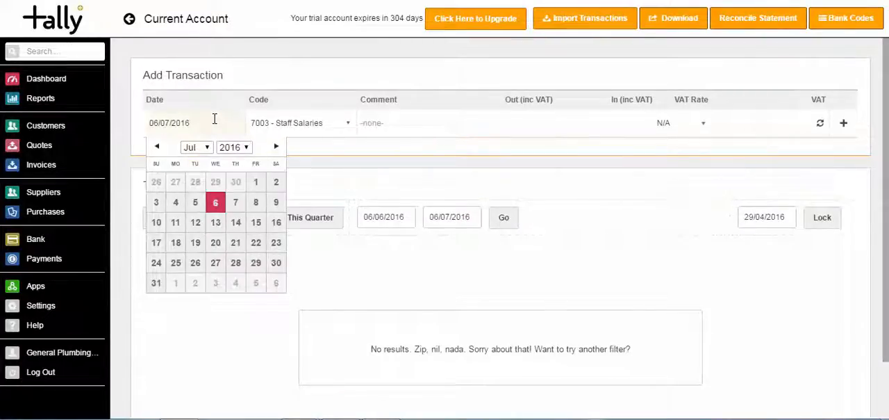
{"action": "left_click", "coordinate": [349, 124]}
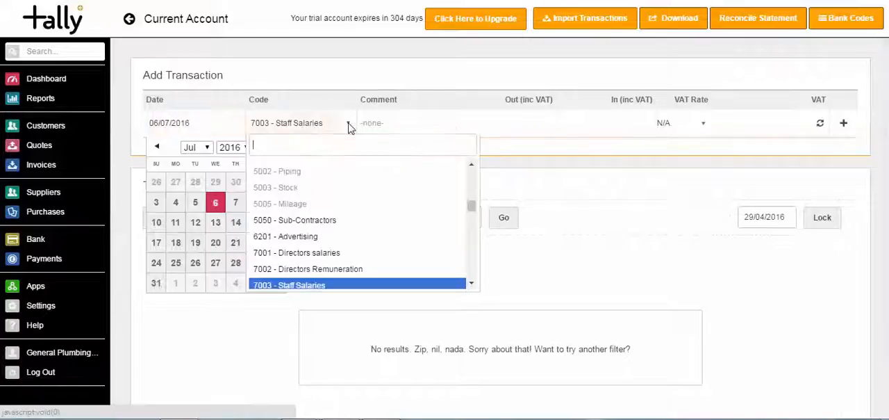
{"action": "left_click_drag", "start_coordinate": [470, 205], "coordinate": [471, 236]}
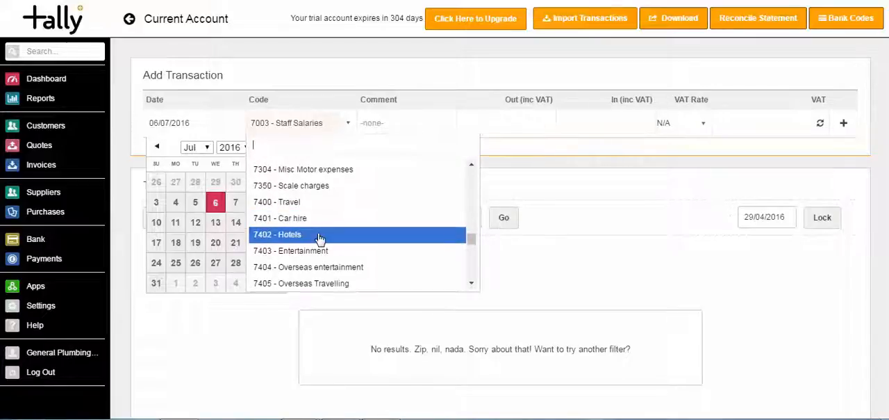
{"action": "left_click", "coordinate": [324, 237]}
- Give the transaction the comment Hotel in London, 100 out and a 20% VAT rate, and add it
{"action": "left_click", "coordinate": [386, 123]}
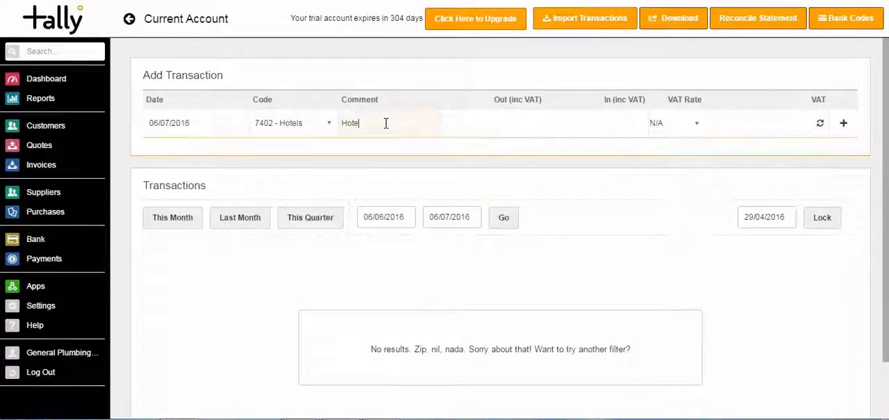
{"action": "type", "text": "Hotel in London"}
{"action": "key", "text": "Tab"}
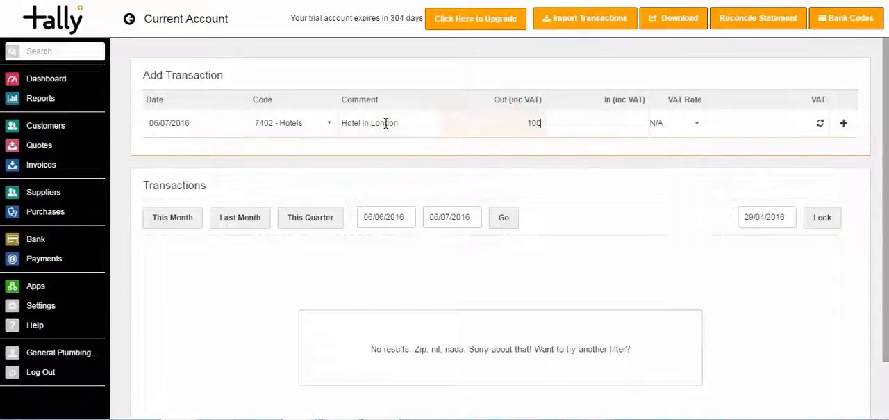
{"action": "key", "text": "Tab"}
{"action": "key", "text": "Tab"}
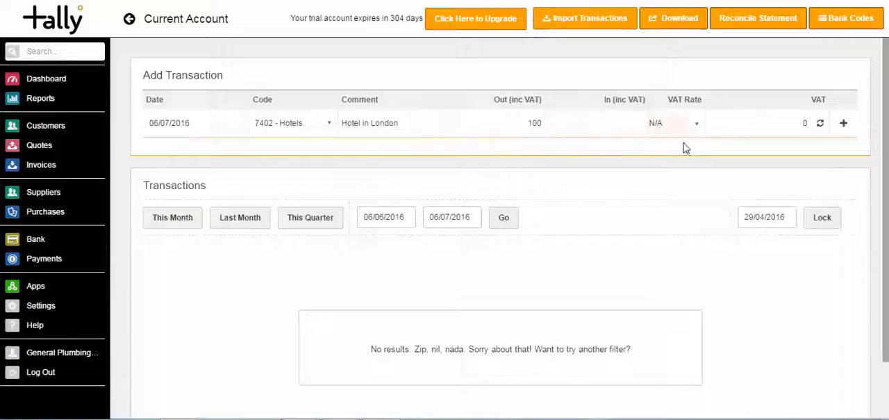
{"action": "left_click", "coordinate": [700, 124]}
{"action": "left_click", "coordinate": [681, 169]}
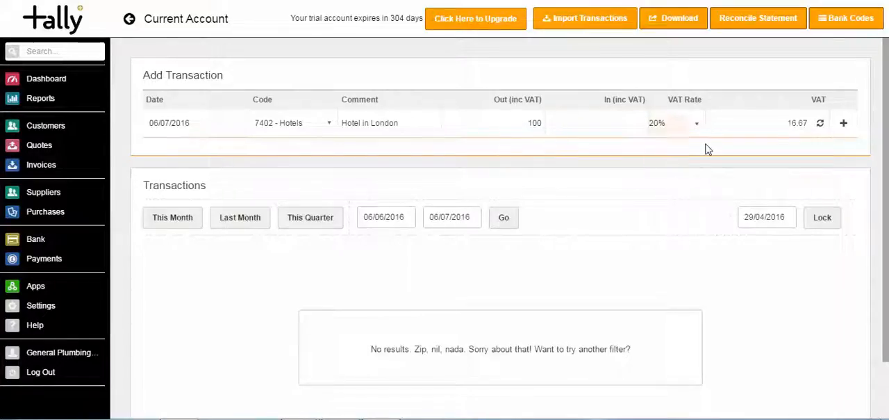
{"action": "left_click", "coordinate": [844, 124]}
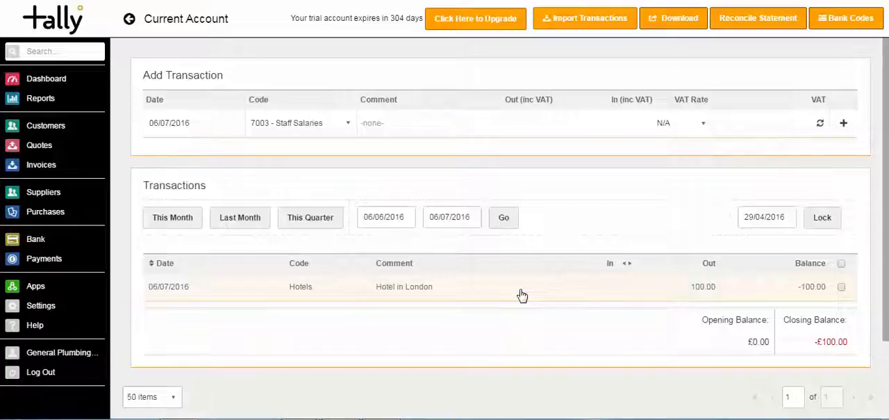
- Open the Hotel in London transaction for editing, examine its code, amount and VAT rate options, and cancel the edit
{"action": "left_click", "coordinate": [522, 296]}
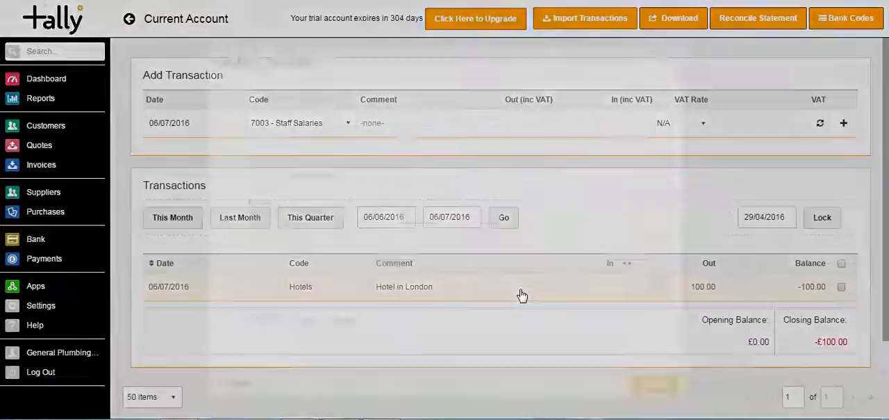
{"action": "left_click", "coordinate": [367, 132]}
{"action": "left_click", "coordinate": [367, 132]}
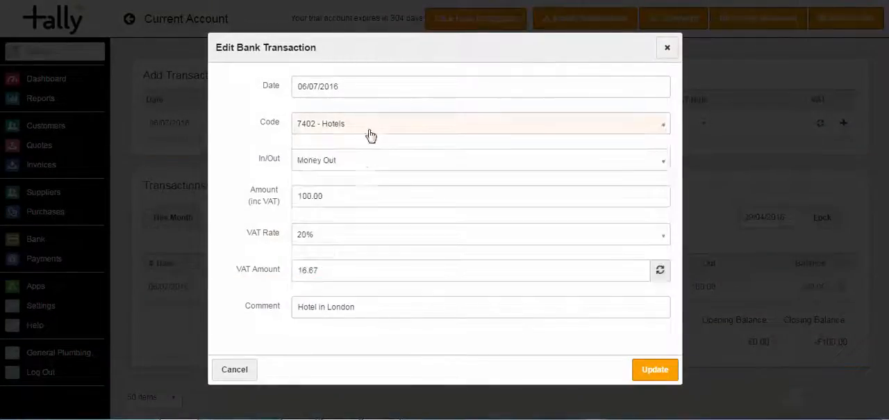
{"action": "left_click", "coordinate": [355, 197]}
{"action": "left_click", "coordinate": [353, 241]}
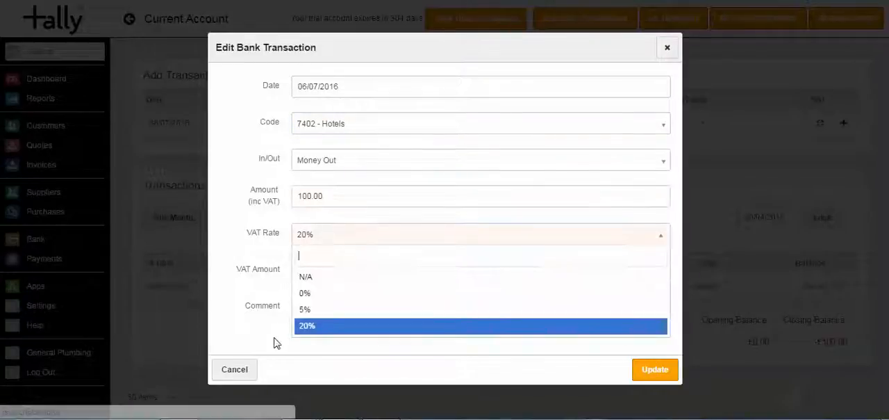
{"action": "left_click", "coordinate": [244, 374]}
{"action": "left_click", "coordinate": [240, 371]}
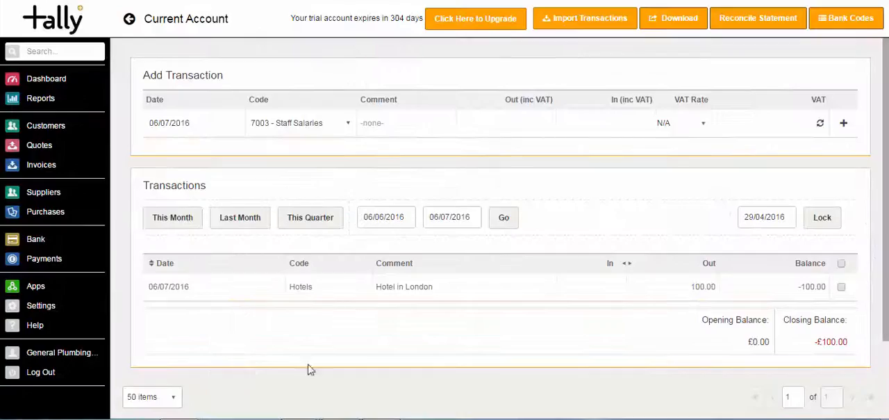
- Delete the Hotel in London transaction from the Current Account and confirm the deletion
{"action": "left_click", "coordinate": [840, 288]}
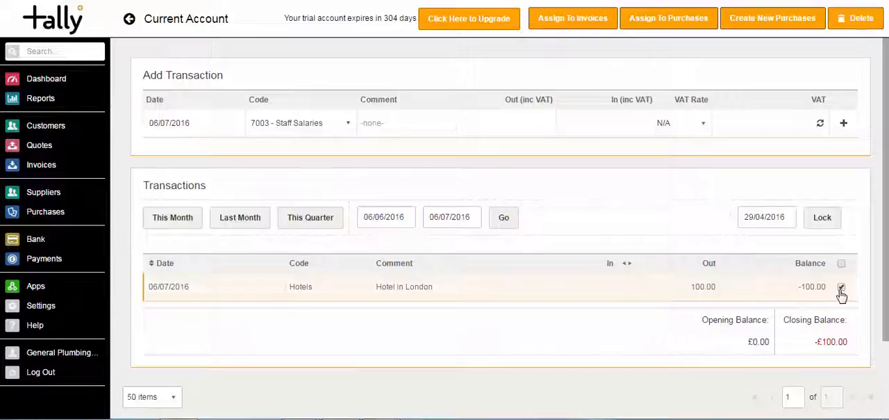
{"action": "left_click", "coordinate": [860, 19]}
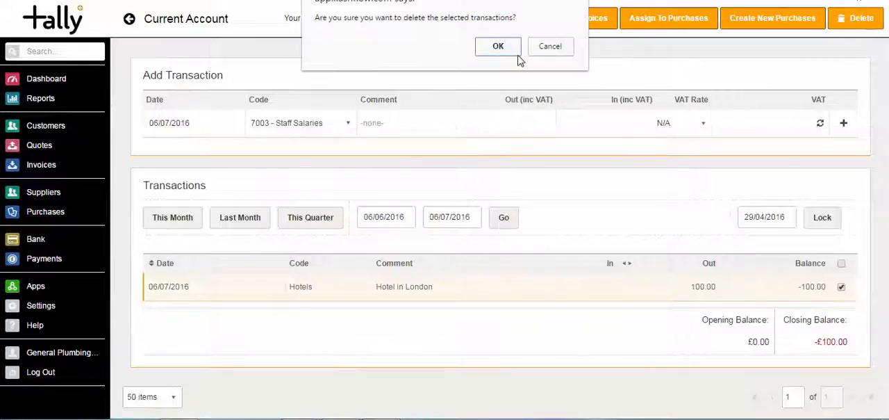
{"action": "left_click", "coordinate": [497, 46]}
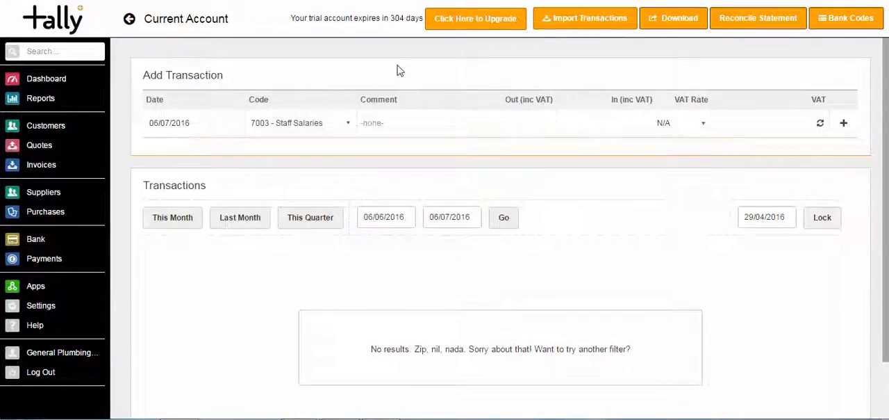
- Return to the bank accounts, open the Current Account's bank feed import and check the connected account's details
{"action": "left_click", "coordinate": [36, 239]}
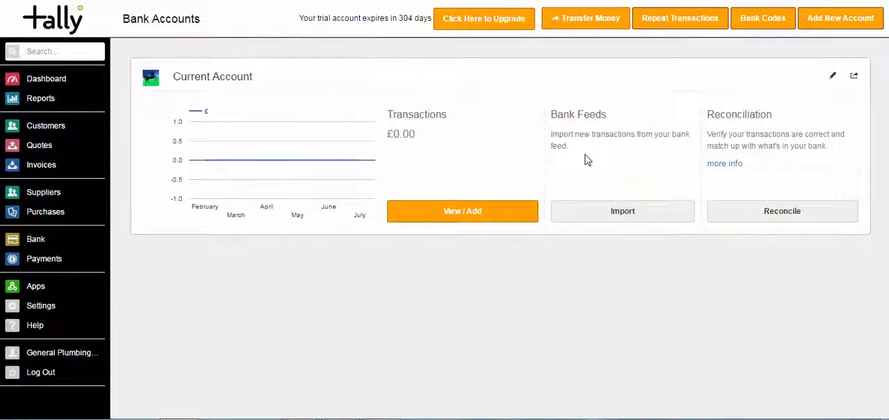
{"action": "left_click", "coordinate": [616, 210]}
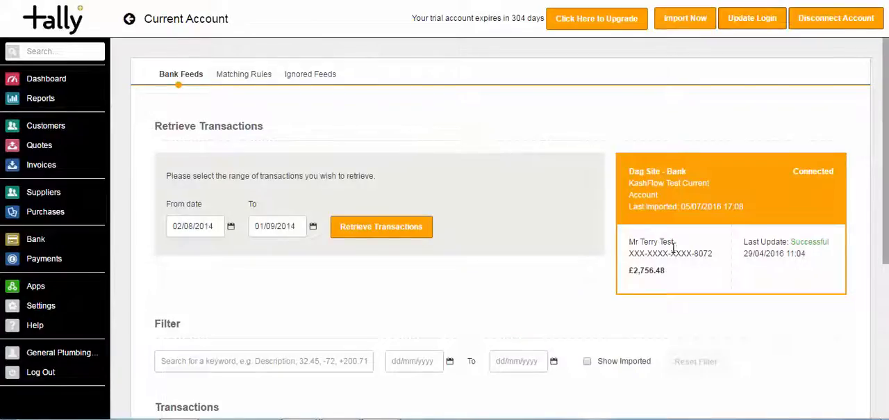
{"action": "double_click", "coordinate": [695, 253]}
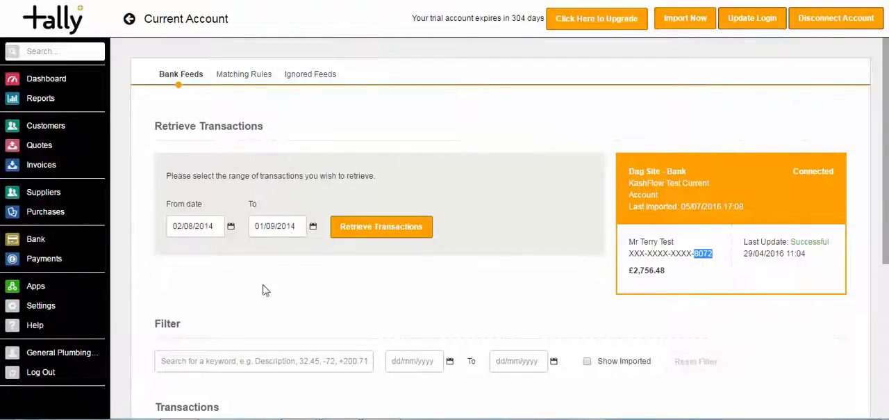
- Retrieve the bank feed transactions from 01/04/2014 to 30/04/2014 and review the suggested matches
{"action": "left_click", "coordinate": [220, 228]}
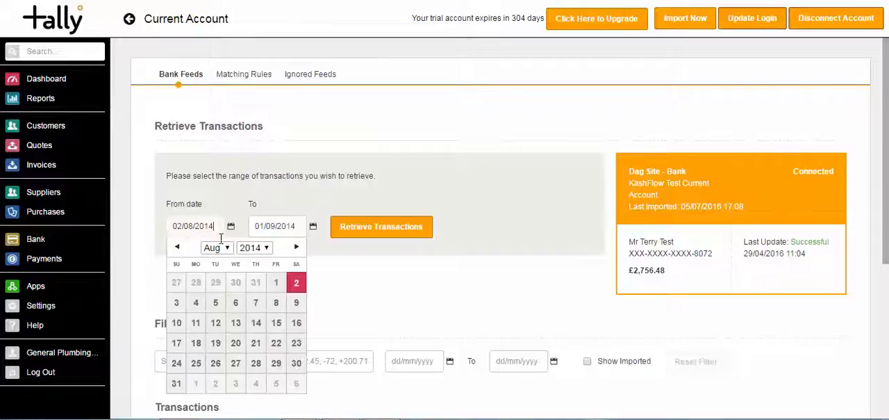
{"action": "left_click", "coordinate": [225, 248]}
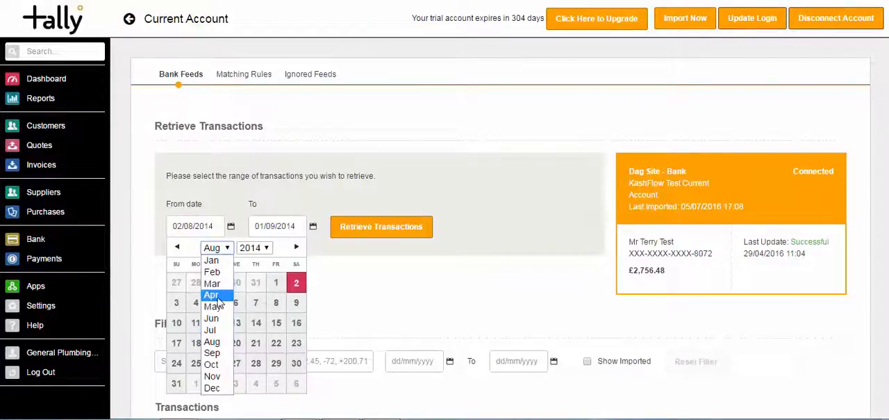
{"action": "left_click", "coordinate": [215, 293]}
{"action": "left_click", "coordinate": [215, 282]}
{"action": "left_click", "coordinate": [287, 226]}
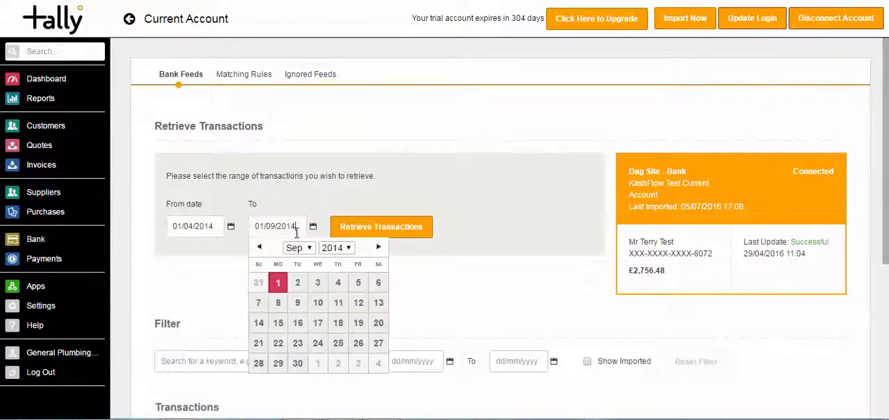
{"action": "left_click", "coordinate": [295, 247]}
{"action": "left_click", "coordinate": [293, 295]}
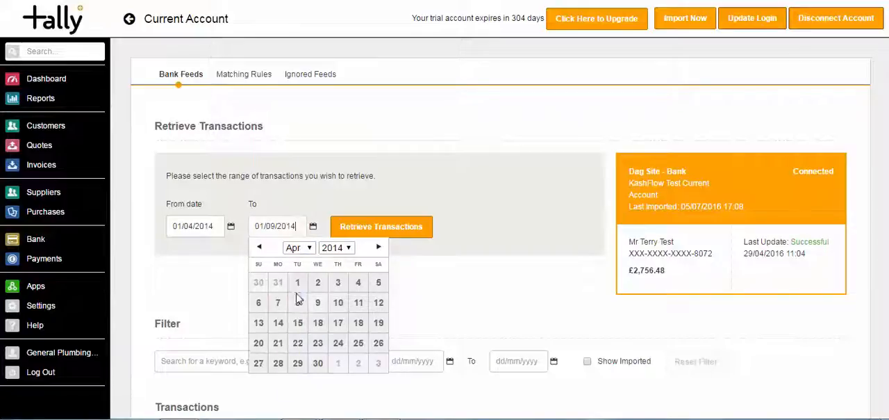
{"action": "left_click", "coordinate": [319, 362]}
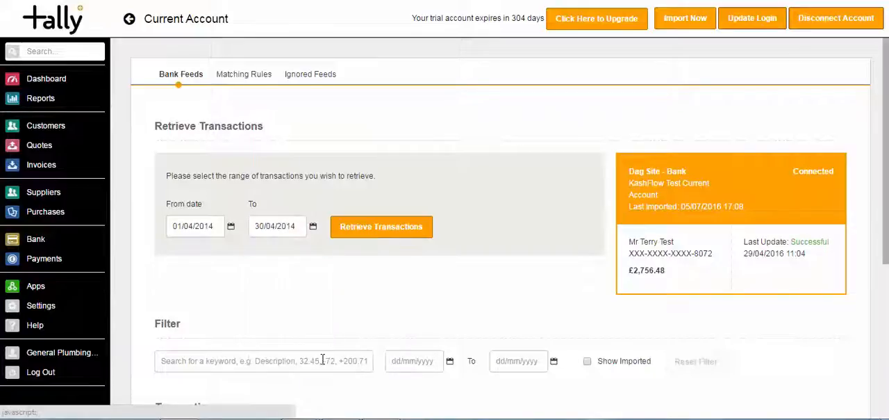
{"action": "left_click", "coordinate": [371, 231]}
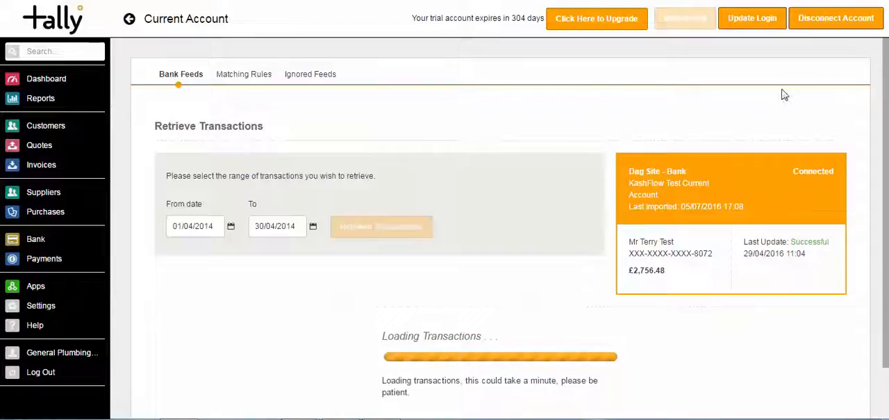
{"action": "scroll", "coordinate": [876, 105], "scroll_direction": "down", "scroll_amount": 4}
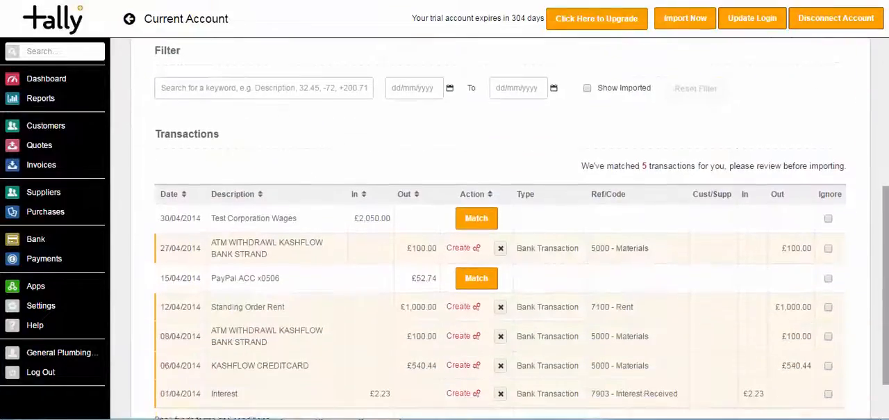
{"action": "left_click_drag", "start_coordinate": [886, 251], "coordinate": [886, 283]}
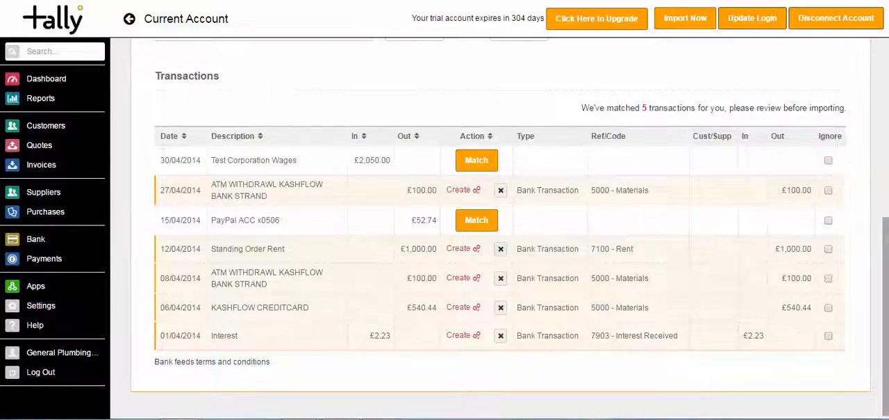
{"action": "scroll", "coordinate": [870, 94], "scroll_direction": "up", "scroll_amount": 5}
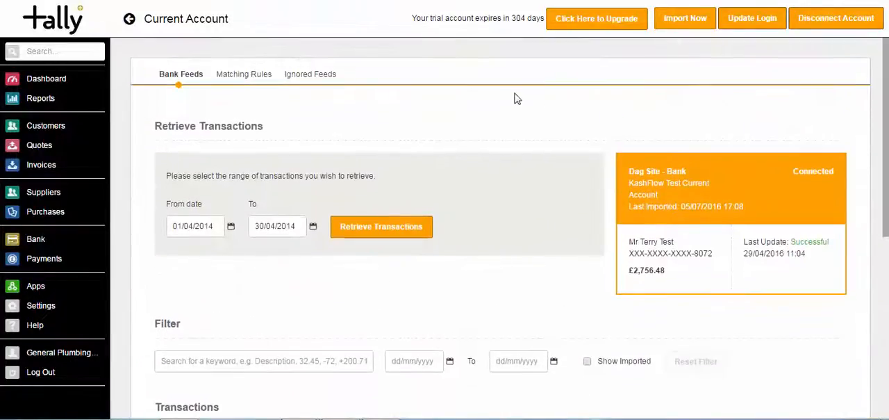
- Examine the Interest and Rent transaction matching rules in turn, saving each one without changes
{"action": "left_click", "coordinate": [239, 82]}
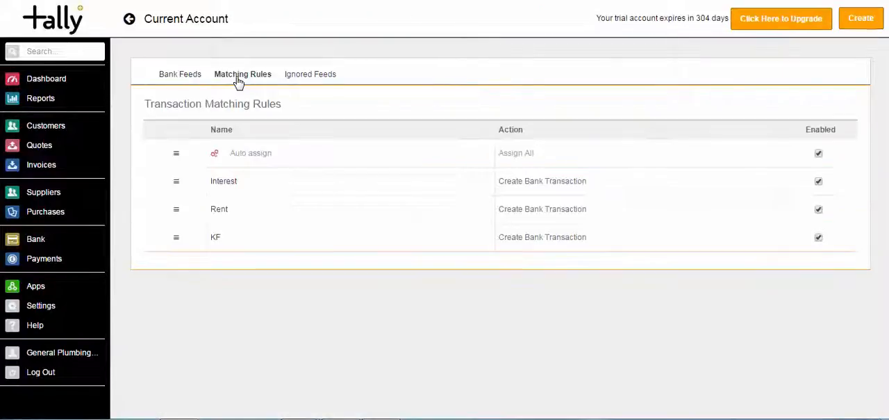
{"action": "left_click", "coordinate": [228, 184]}
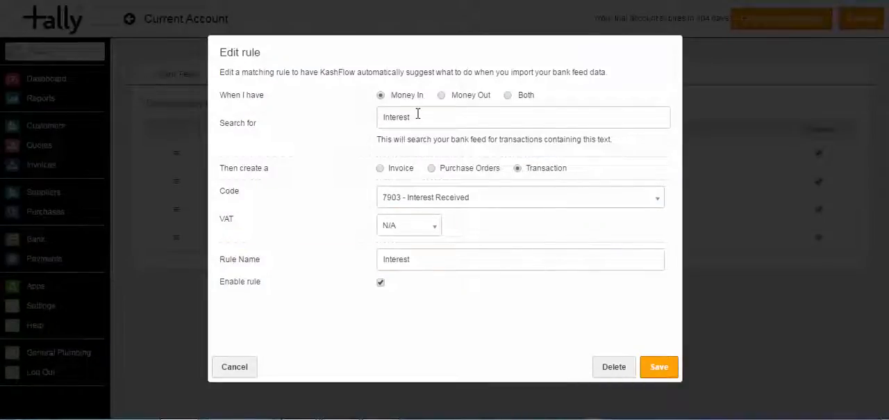
{"action": "left_click_drag", "start_coordinate": [417, 116], "coordinate": [381, 118]}
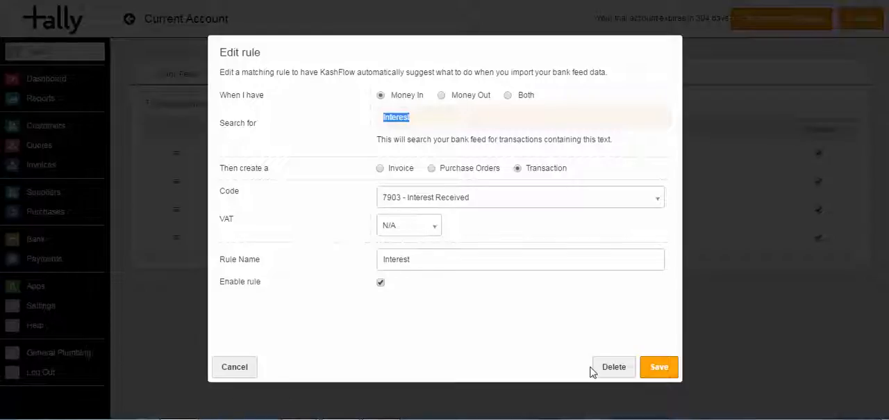
{"action": "left_click", "coordinate": [646, 367]}
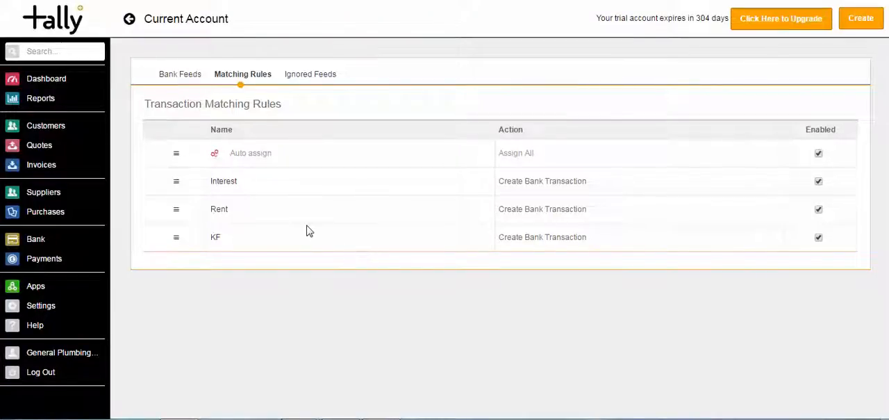
{"action": "left_click", "coordinate": [225, 211]}
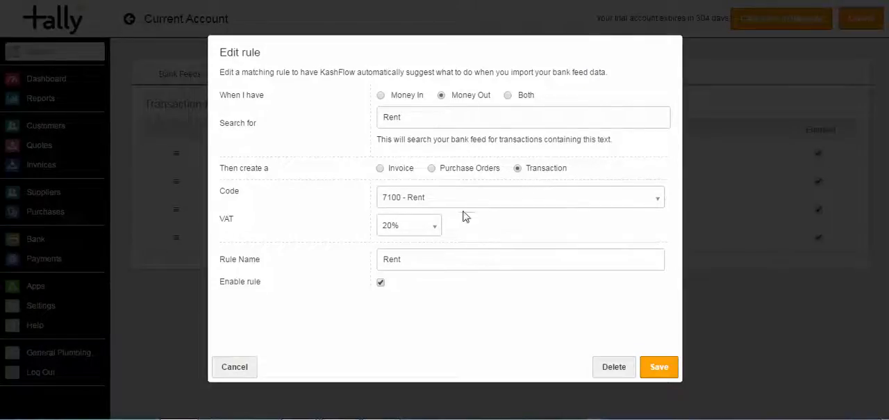
{"action": "left_click", "coordinate": [660, 368]}
- Set the KF matching rule to create purchase orders and add KashFlow as a new supplier for it
{"action": "left_click", "coordinate": [216, 239]}
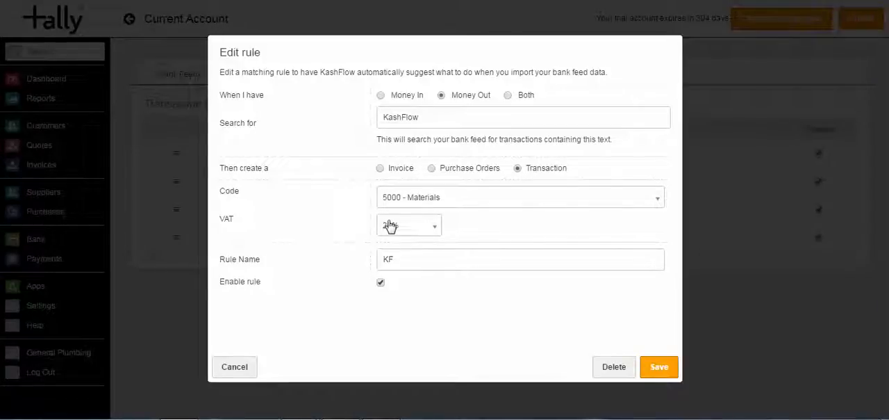
{"action": "left_click", "coordinate": [431, 168]}
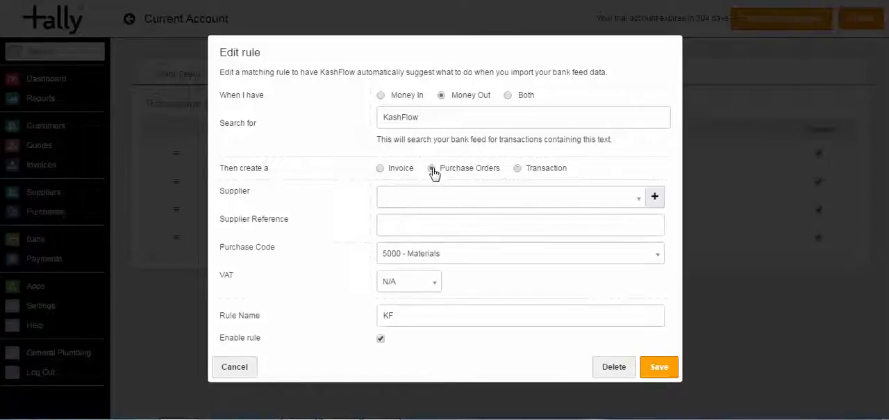
{"action": "left_click", "coordinate": [582, 200]}
{"action": "left_click", "coordinate": [582, 200]}
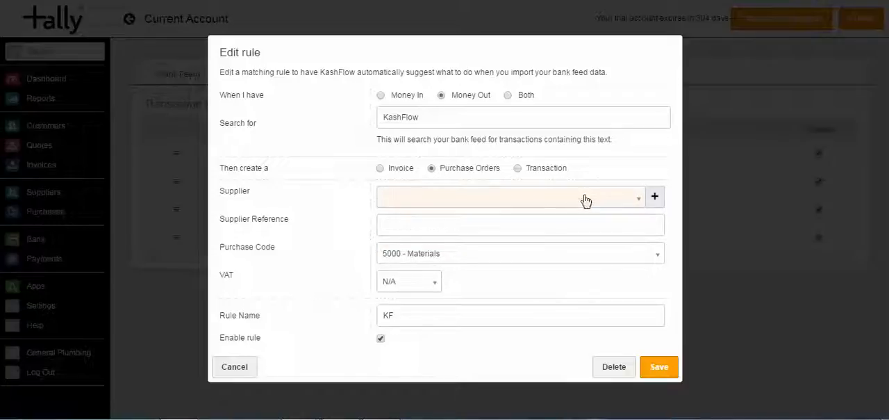
{"action": "left_click", "coordinate": [655, 197]}
{"action": "type", "text": "K"}
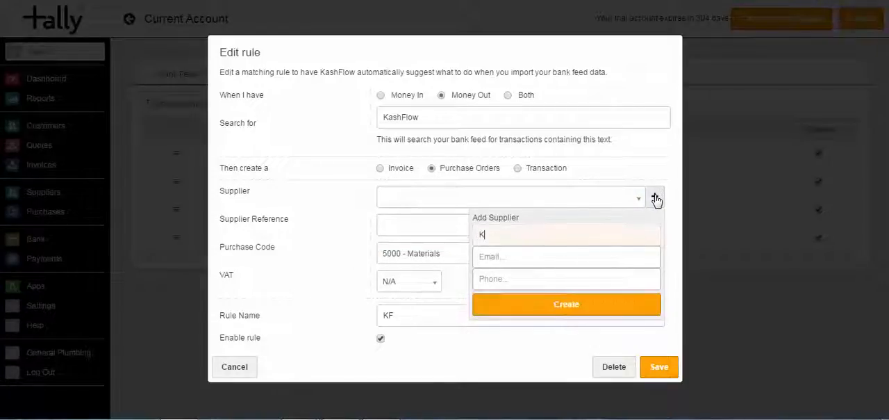
{"action": "type", "text": "ashFlow"}
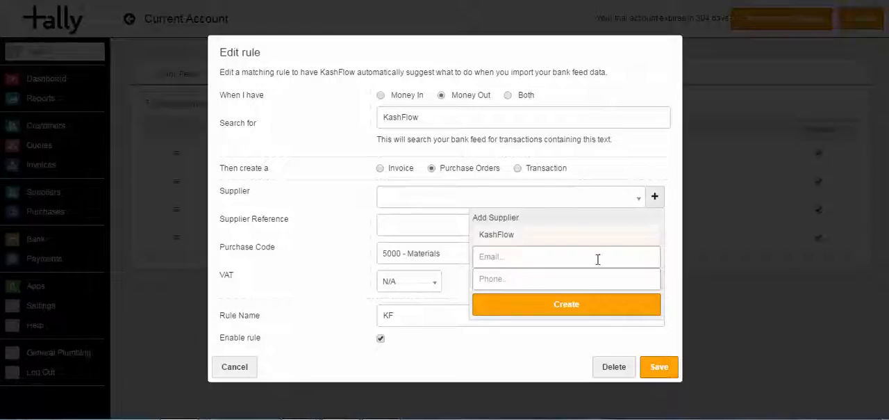
{"action": "left_click", "coordinate": [580, 307]}
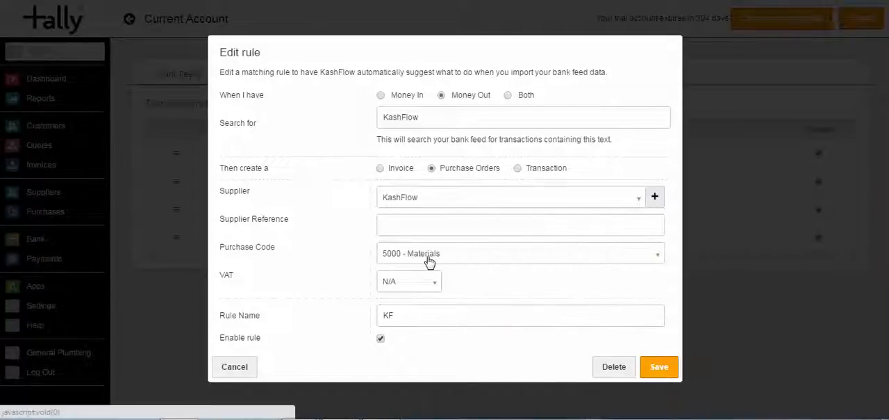
- Set the KF rule's VAT rate to 20% and save the rule
{"action": "left_click", "coordinate": [410, 287]}
{"action": "left_click", "coordinate": [403, 369]}
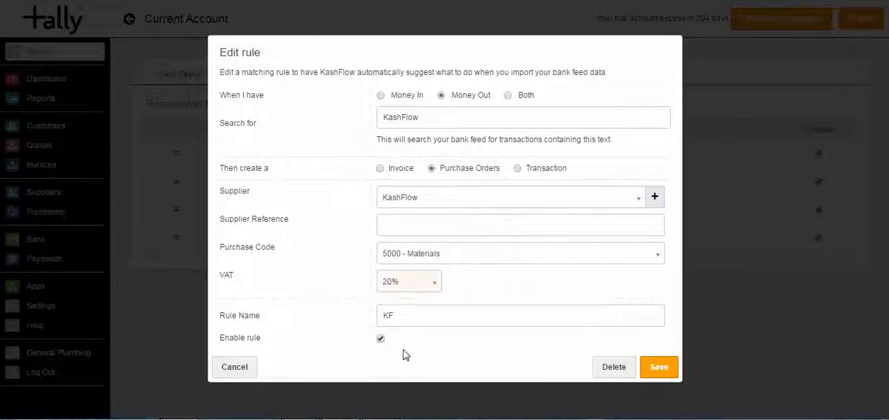
{"action": "left_click", "coordinate": [658, 368]}
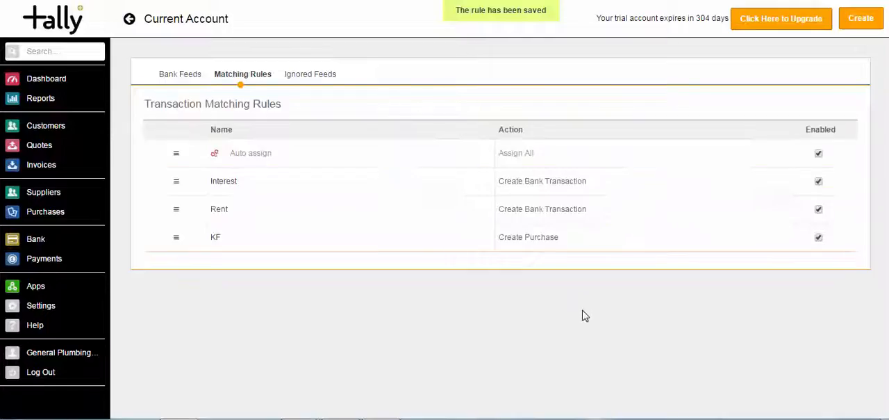
- Return to the bank feed and retrieve the transactions from 01/04/2014 to 30/04/2014 again using the updated KF rule
{"action": "left_click", "coordinate": [182, 79]}
{"action": "left_click", "coordinate": [217, 225]}
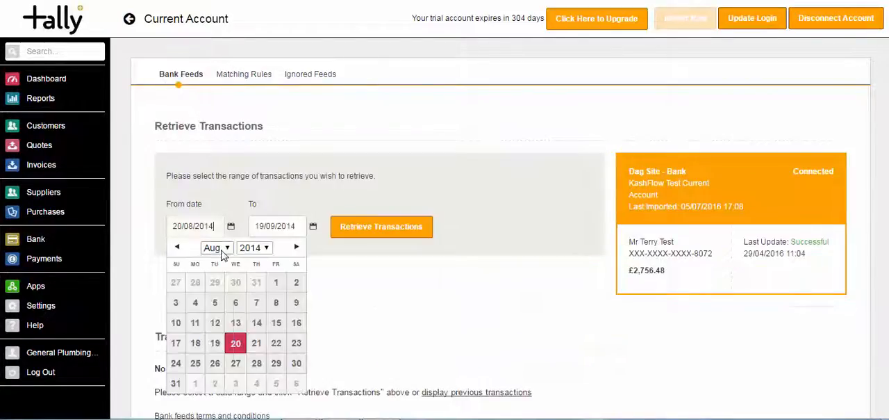
{"action": "left_click", "coordinate": [217, 247]}
{"action": "left_click", "coordinate": [218, 288]}
{"action": "left_click", "coordinate": [217, 286]}
{"action": "left_click", "coordinate": [278, 225]}
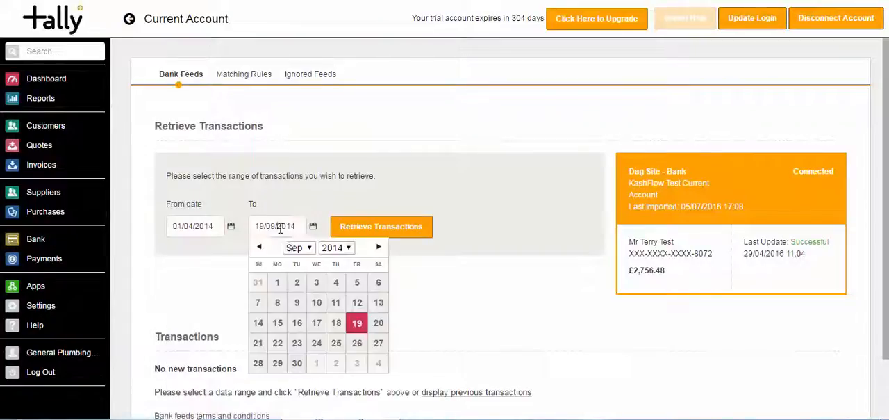
{"action": "left_click", "coordinate": [295, 248]}
{"action": "left_click", "coordinate": [294, 296]}
{"action": "left_click", "coordinate": [316, 363]}
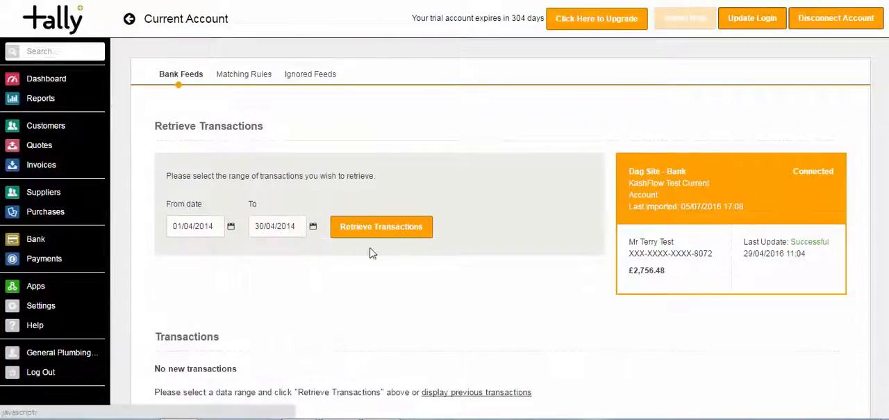
{"action": "left_click", "coordinate": [376, 228]}
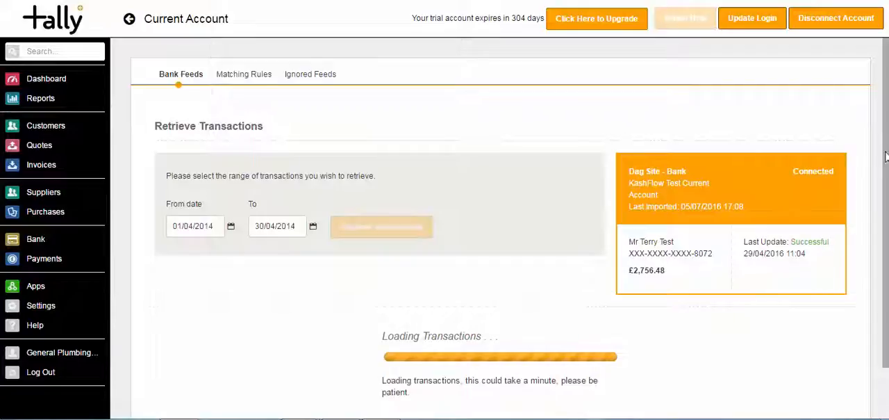
{"action": "scroll", "coordinate": [885, 120], "scroll_direction": "down", "scroll_amount": 5}
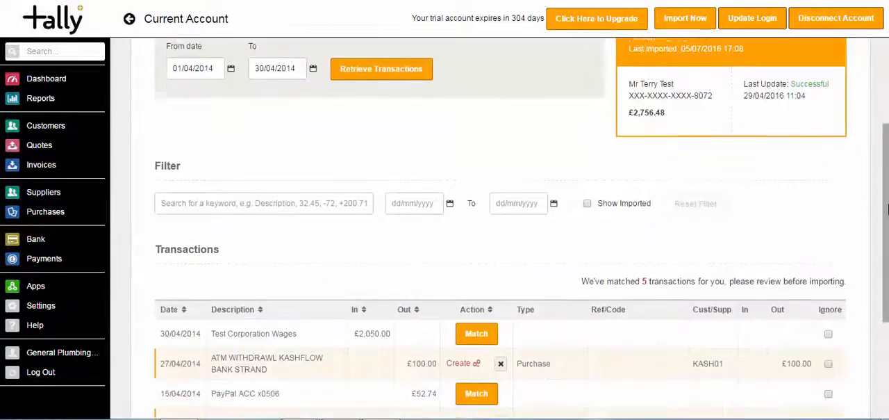
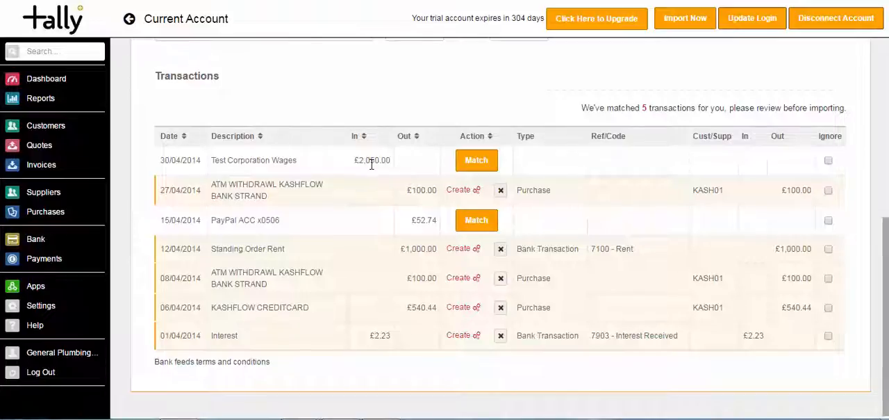
- Assign the Test Corporation Wages receipt to Customer 1's Quote1 invoice and import the matched bank feed transactions
{"action": "left_click", "coordinate": [469, 167]}
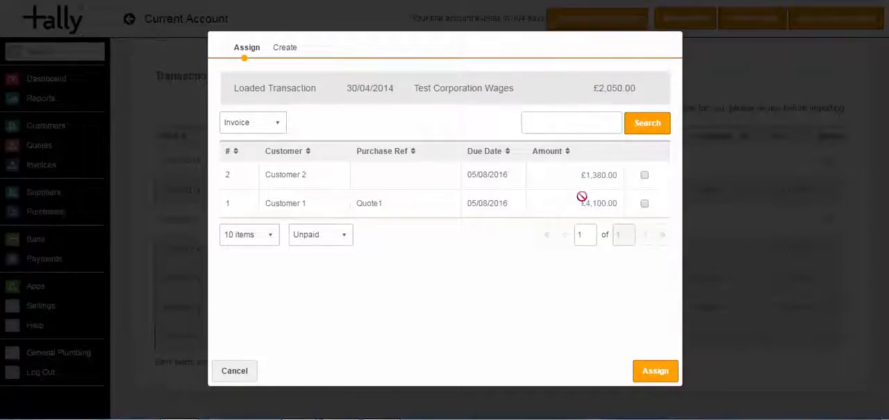
{"action": "left_click", "coordinate": [645, 203]}
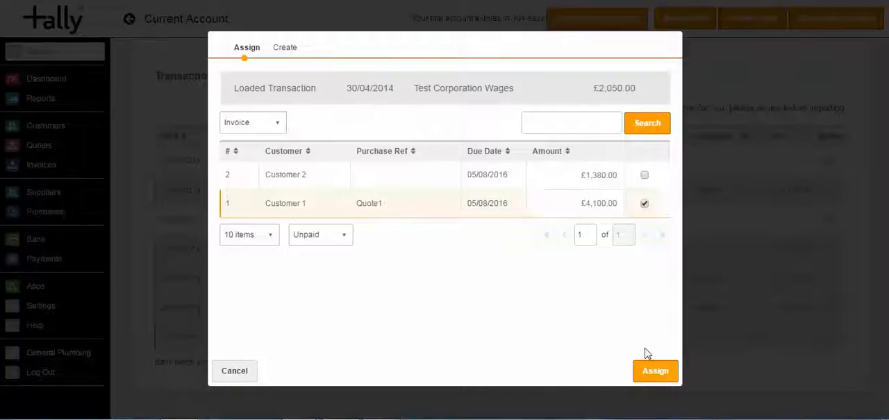
{"action": "left_click", "coordinate": [648, 370]}
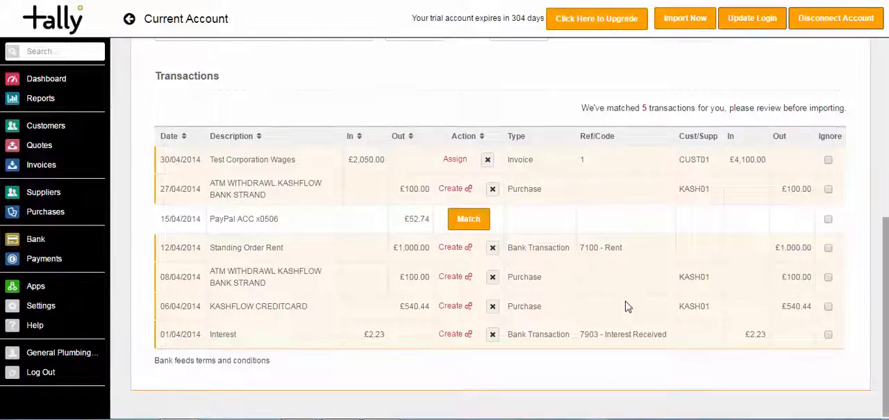
{"action": "left_click", "coordinate": [668, 22]}
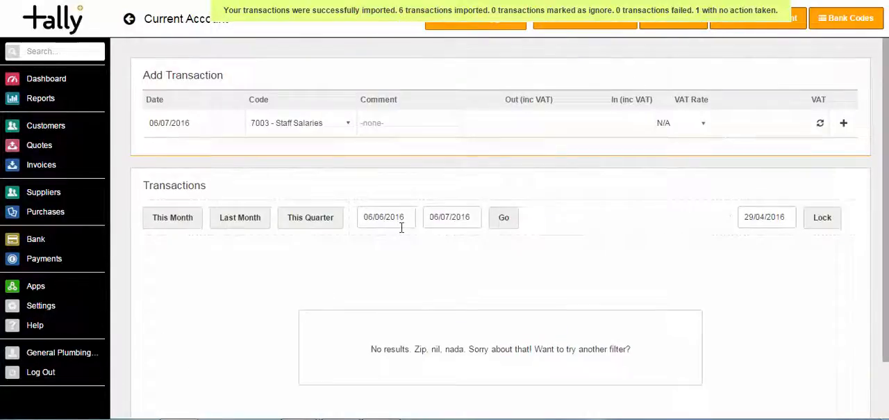
- Filter the Current Account transactions to start from 01/04/2014 and review the imported entries
{"action": "left_click", "coordinate": [409, 219]}
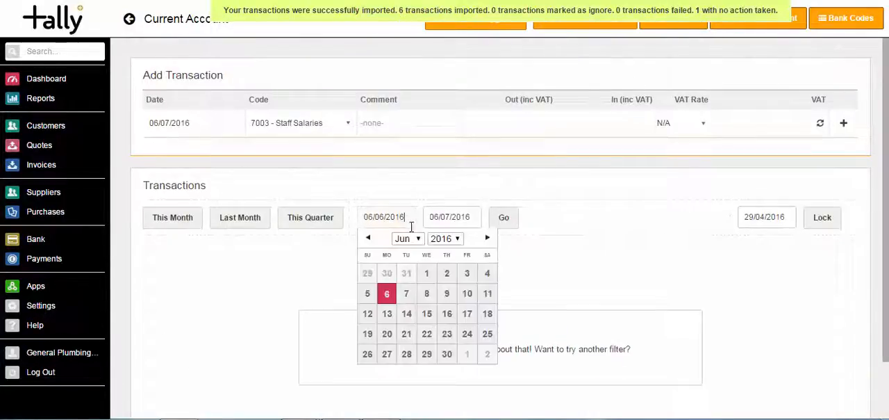
{"action": "left_click", "coordinate": [407, 239]}
{"action": "left_click", "coordinate": [403, 284]}
{"action": "left_click", "coordinate": [445, 238]}
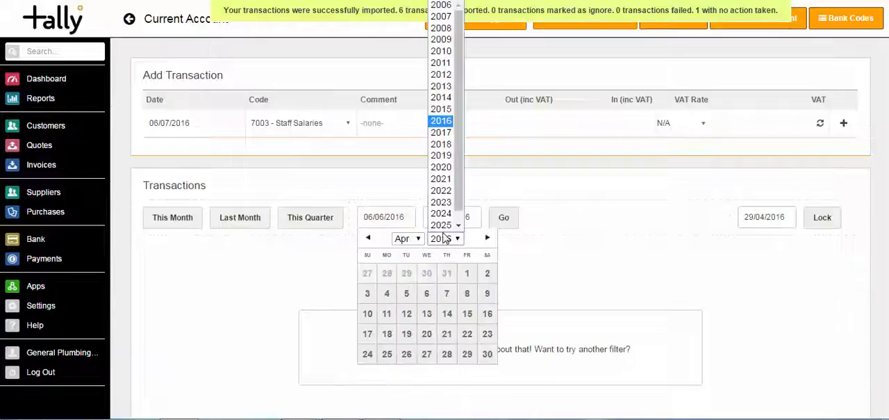
{"action": "left_click", "coordinate": [441, 105]}
{"action": "left_click", "coordinate": [407, 274]}
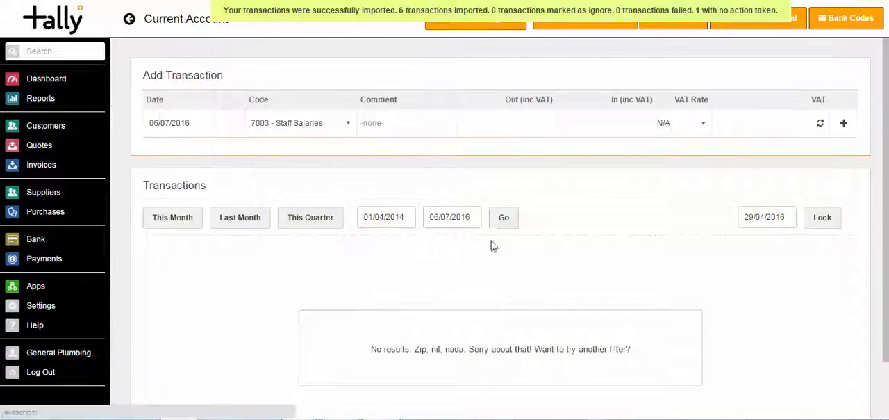
{"action": "left_click", "coordinate": [503, 220]}
{"action": "scroll", "coordinate": [780, 243], "scroll_direction": "down", "scroll_amount": 2}
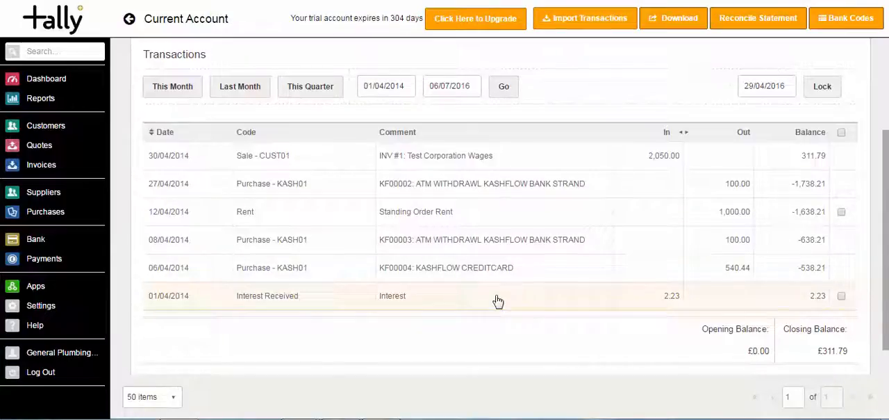
- Check the supplier and purchase lists for the imported KashFlow records, and return to the bank accounts
{"action": "left_click", "coordinate": [46, 197]}
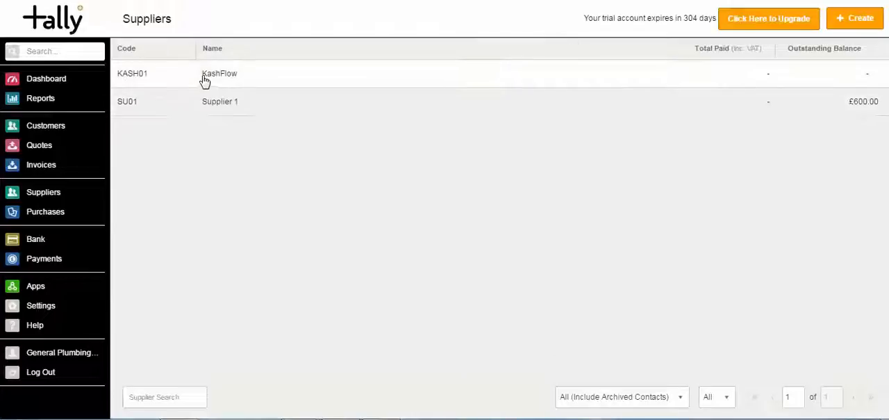
{"action": "left_click", "coordinate": [38, 216]}
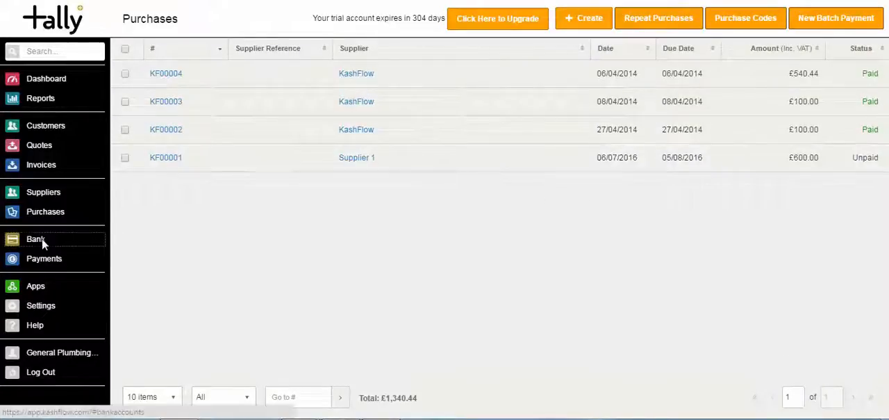
{"action": "left_click", "coordinate": [42, 239]}
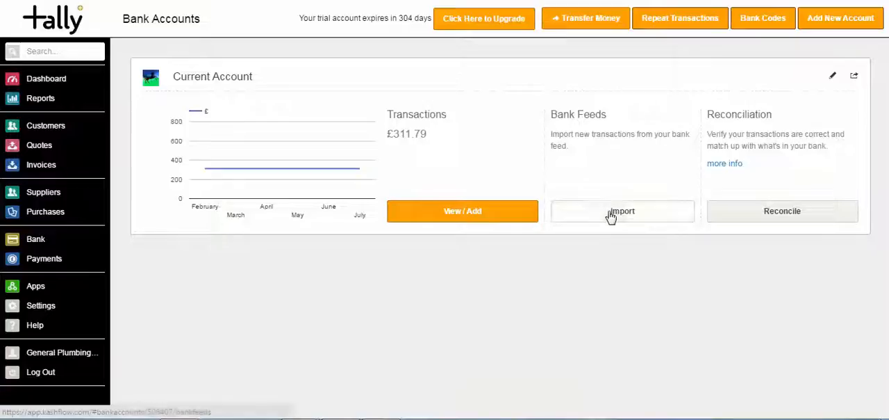
- Retrieve the Current Account's bank feed transactions from 01/04/2014 to 30/04/2014
{"action": "left_click", "coordinate": [556, 215]}
{"action": "left_click", "coordinate": [231, 226]}
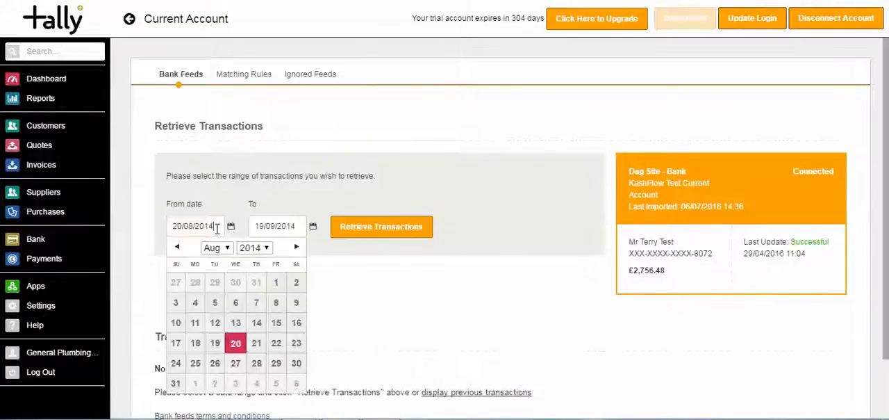
{"action": "left_click", "coordinate": [221, 248]}
{"action": "left_click", "coordinate": [210, 295]}
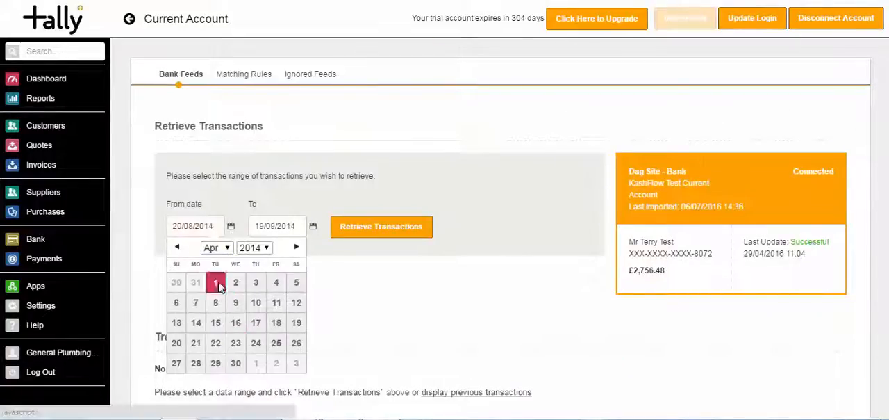
{"action": "left_click", "coordinate": [215, 283]}
{"action": "left_click", "coordinate": [282, 226]}
{"action": "left_click", "coordinate": [295, 248]}
{"action": "left_click", "coordinate": [294, 294]}
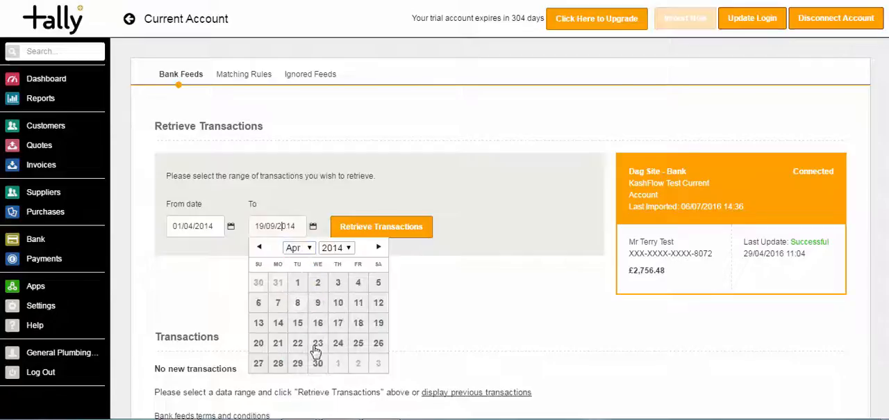
{"action": "left_click", "coordinate": [316, 343]}
{"action": "left_click", "coordinate": [390, 229]}
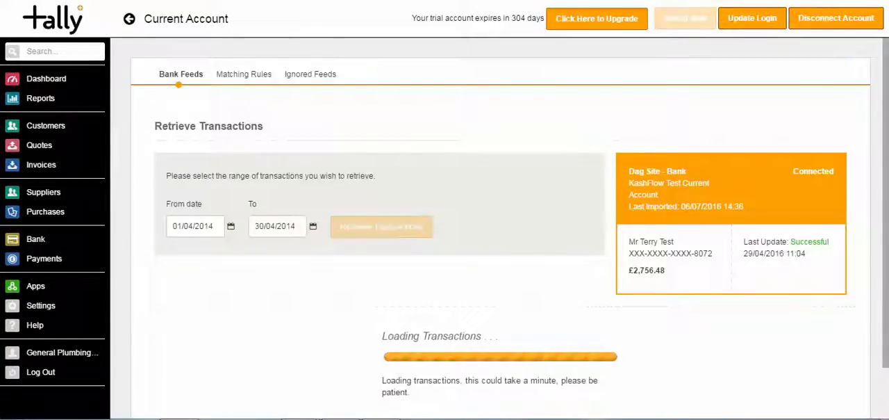
{"action": "scroll", "coordinate": [886, 123], "scroll_direction": "down", "scroll_amount": 2}
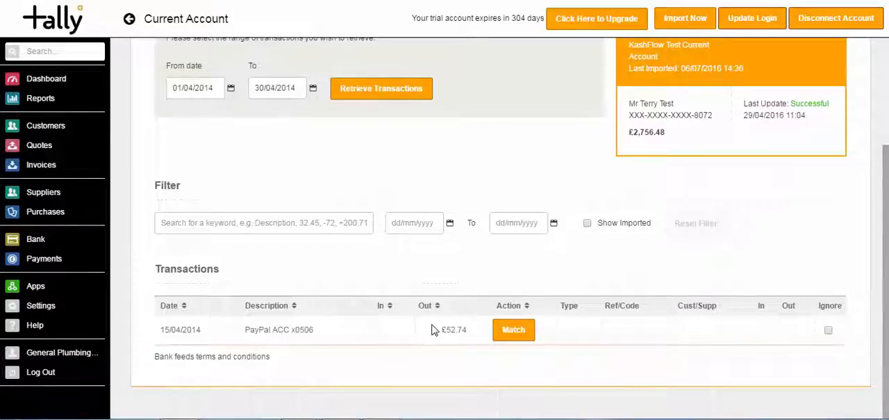
- Show the already imported transactions in the bank feed list, review them and hide them again
{"action": "left_click", "coordinate": [587, 225]}
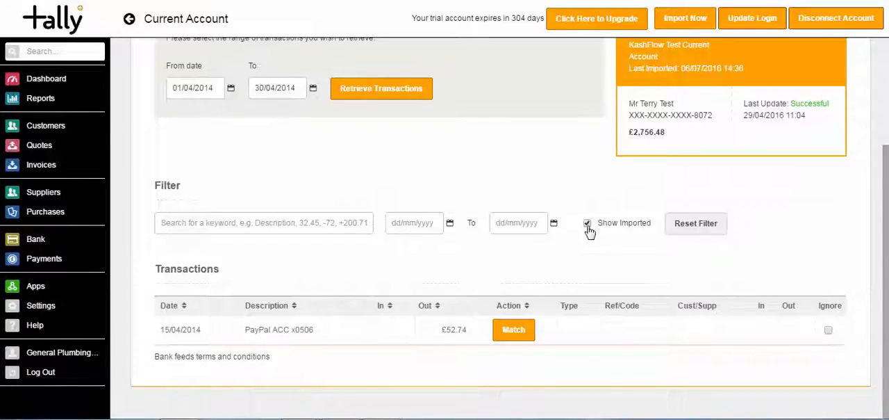
{"action": "scroll", "coordinate": [876, 278], "scroll_direction": "down", "scroll_amount": 2}
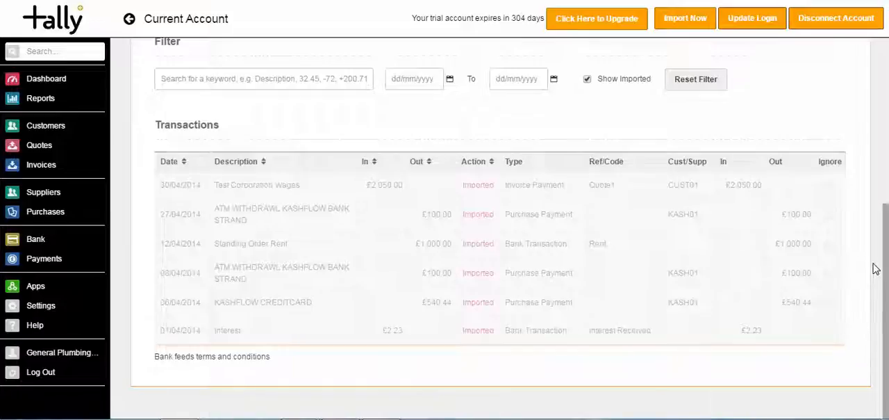
{"action": "left_click", "coordinate": [587, 79]}
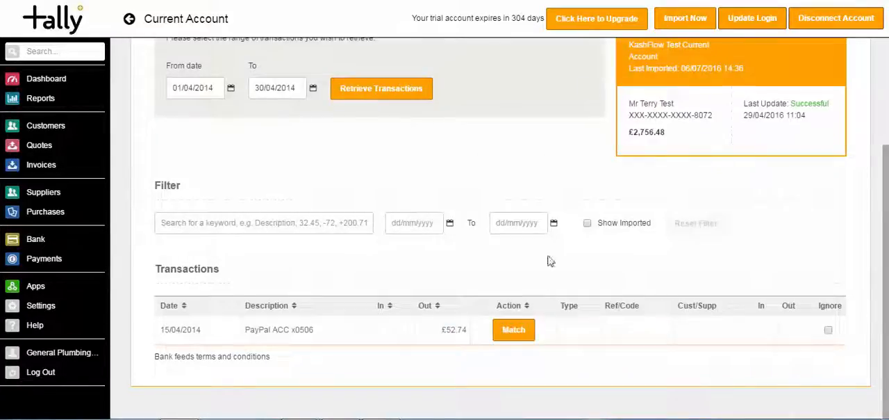
- Match the PayPal ACC x0506 payment by creating a bank transaction coded 9998 - Other with 20% VAT, and import it
{"action": "left_click", "coordinate": [513, 331]}
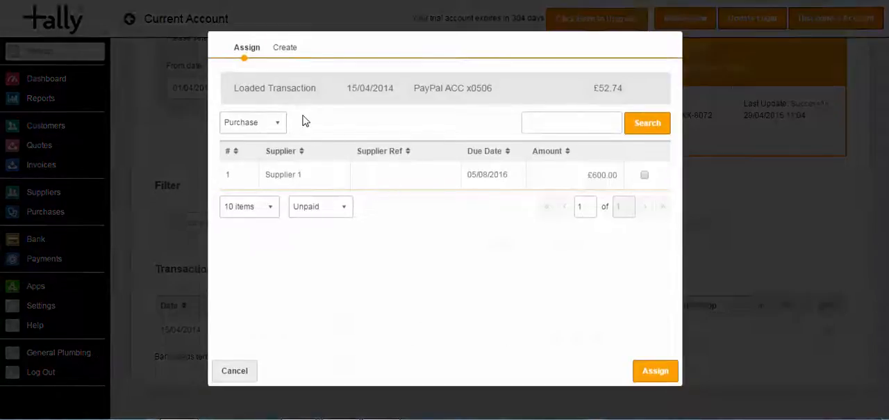
{"action": "left_click", "coordinate": [282, 49]}
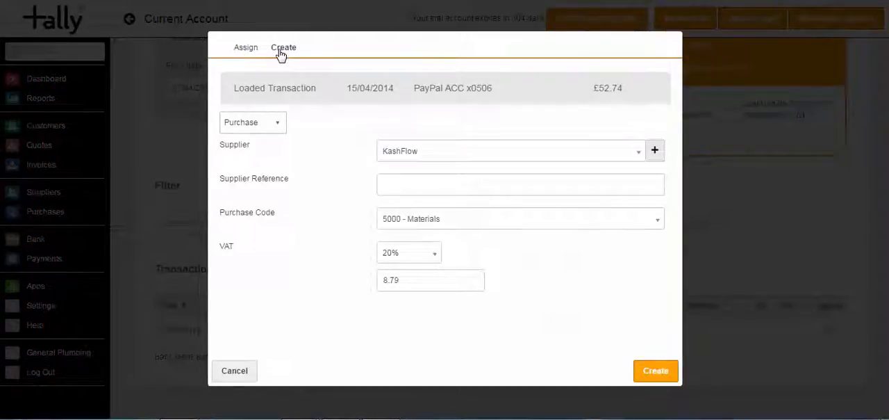
{"action": "left_click", "coordinate": [271, 136]}
{"action": "left_click", "coordinate": [268, 156]}
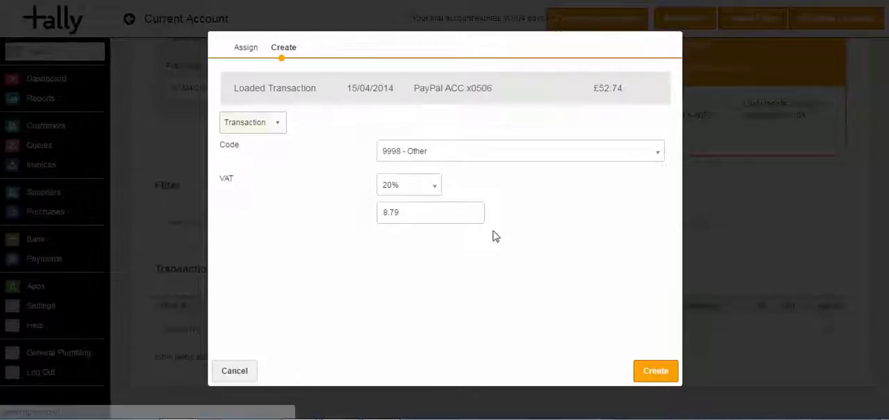
{"action": "left_click", "coordinate": [647, 371]}
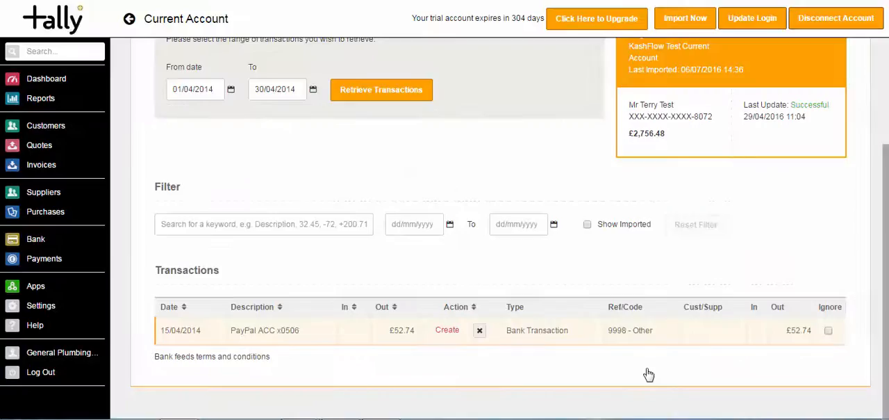
{"action": "left_click", "coordinate": [676, 18]}
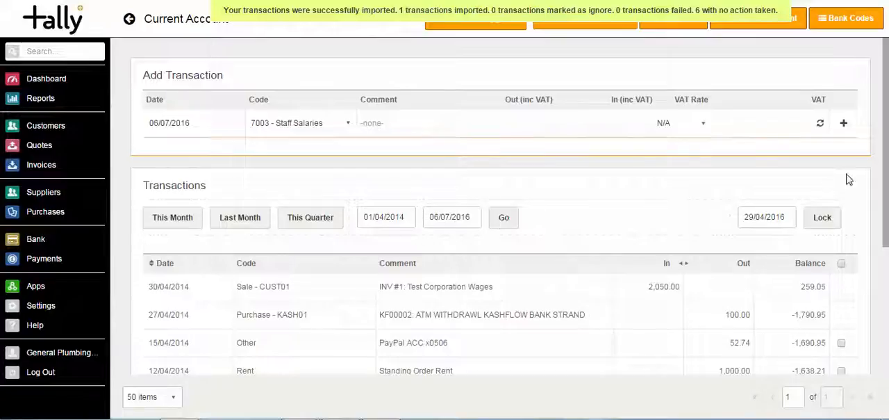
- Check the account's closing balance and start a bank reconciliation with an end balance of £259.05
{"action": "scroll", "coordinate": [847, 179], "scroll_direction": "down", "scroll_amount": 3}
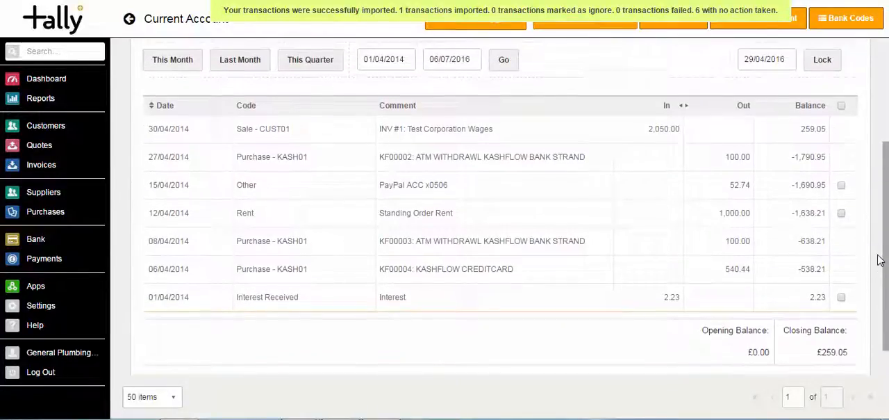
{"action": "left_click_drag", "start_coordinate": [822, 352], "coordinate": [847, 353]}
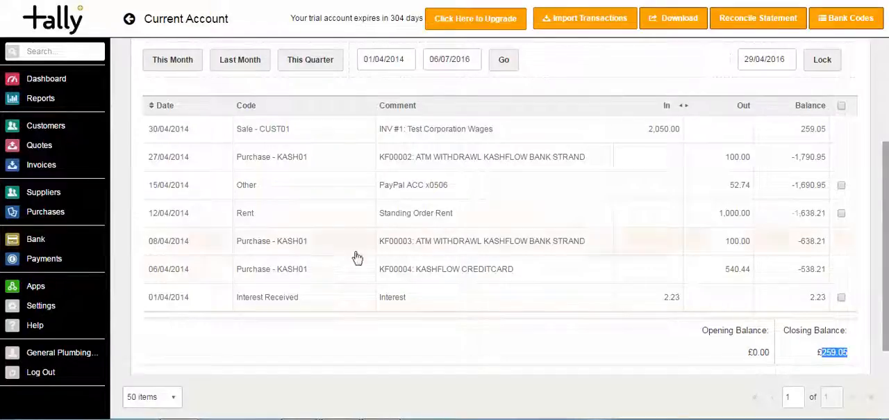
{"action": "left_click", "coordinate": [775, 25]}
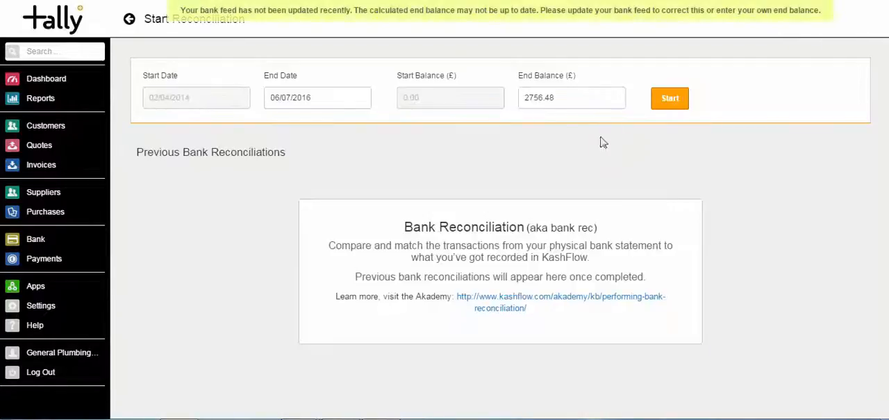
{"action": "left_click_drag", "start_coordinate": [564, 103], "coordinate": [498, 93]}
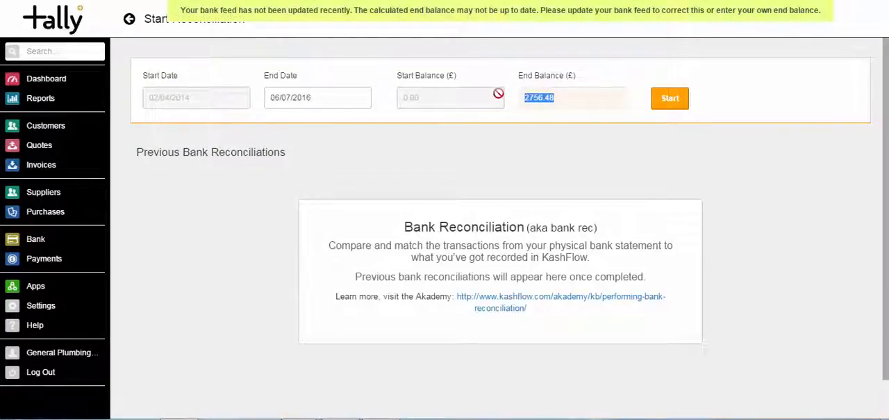
{"action": "type", "text": "259.05"}
{"action": "left_click", "coordinate": [658, 99]}
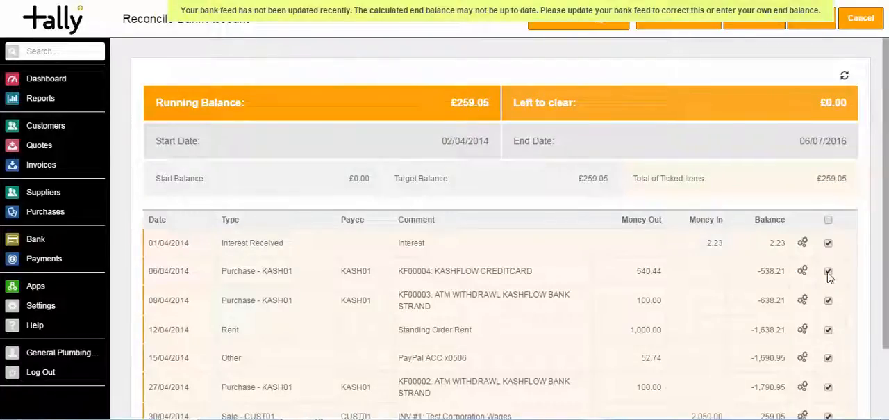
- Untick the 15/04/2014 PayPal ACC x0506 payment in the reconciliation and change its code to 8205 - Refreshments
{"action": "scroll", "coordinate": [806, 209], "scroll_direction": "down", "scroll_amount": 2}
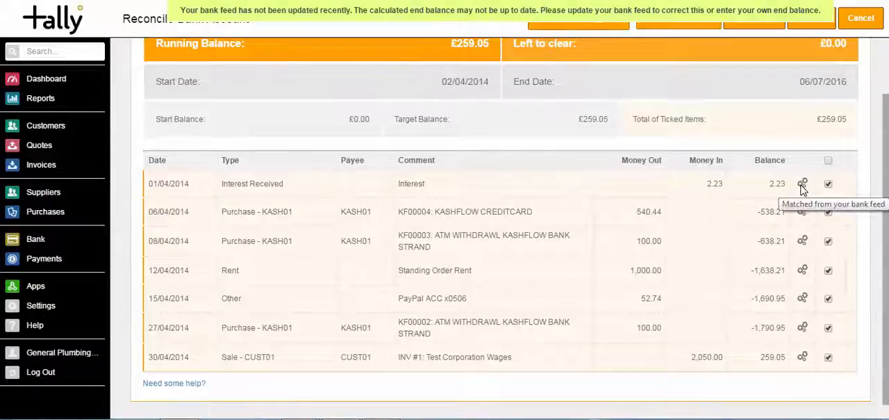
{"action": "scroll", "coordinate": [501, 229], "scroll_direction": "up", "scroll_amount": 1}
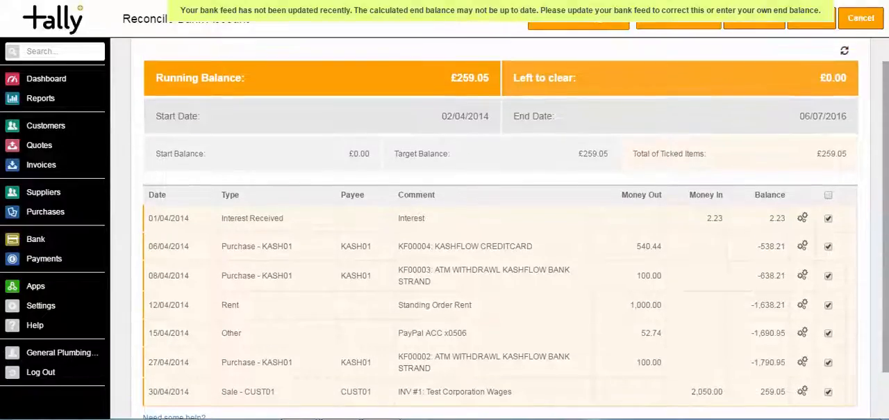
{"action": "scroll", "coordinate": [501, 229], "scroll_direction": "down", "scroll_amount": 1}
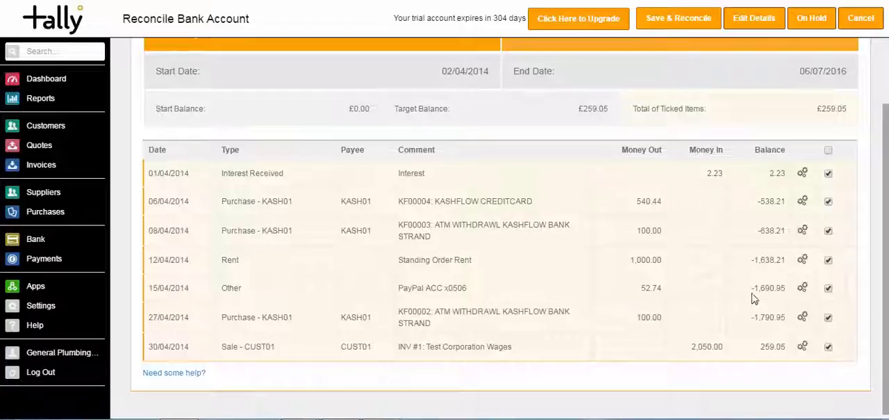
{"action": "left_click", "coordinate": [829, 289]}
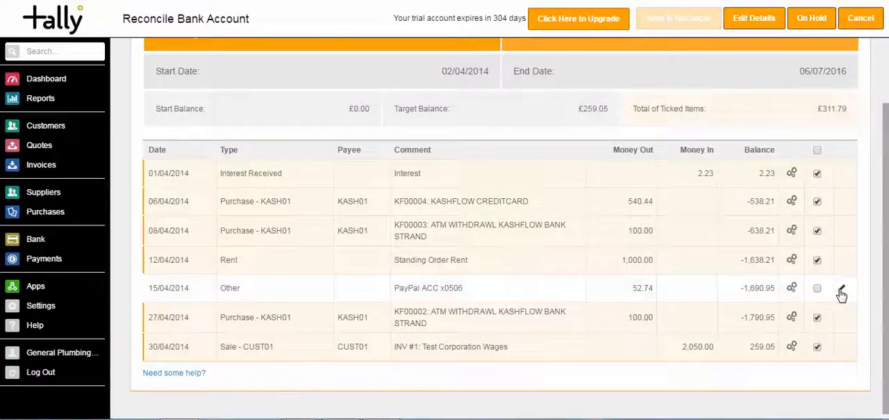
{"action": "left_click", "coordinate": [842, 289]}
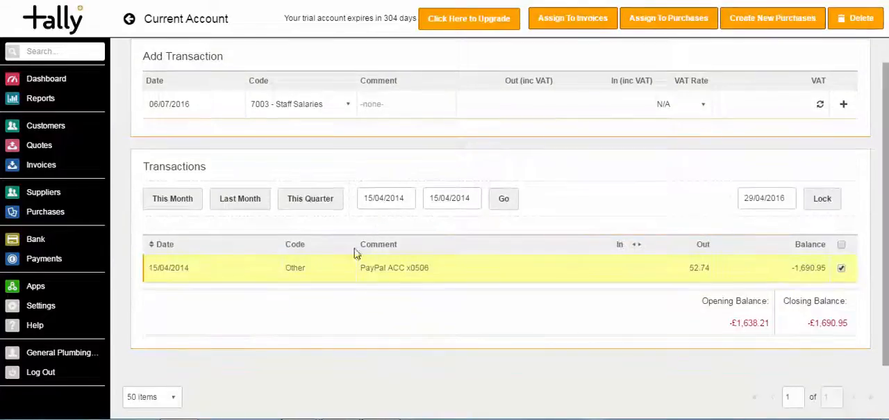
{"action": "left_click", "coordinate": [318, 274]}
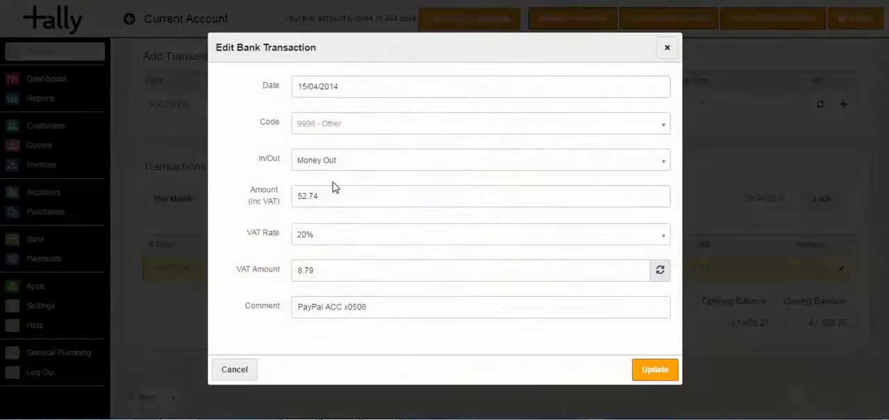
{"action": "left_click", "coordinate": [348, 125]}
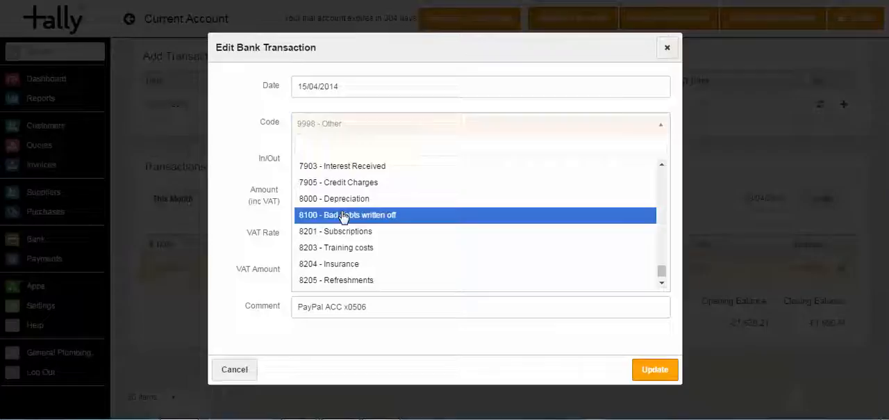
{"action": "left_click", "coordinate": [341, 280]}
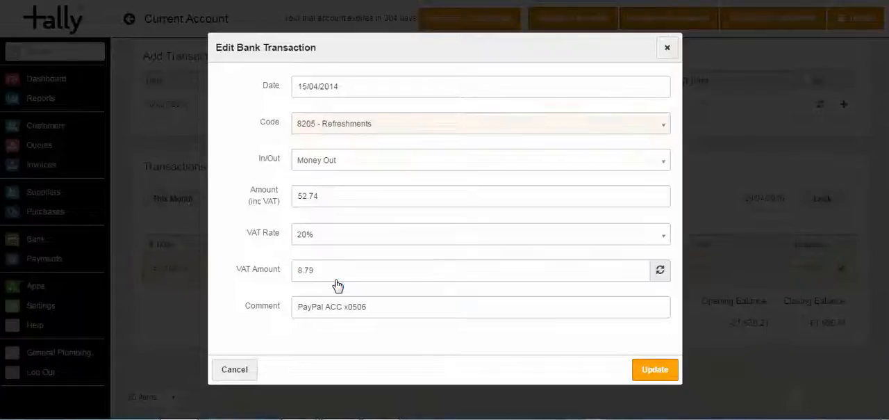
{"action": "left_click", "coordinate": [646, 370]}
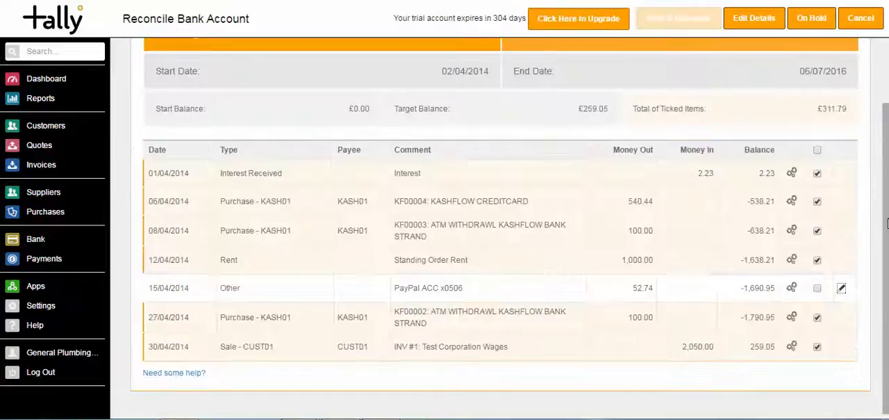
- Refresh the reconciliation list and tick the 15/04/2014 PayPal ACC x0506 payment again
{"action": "left_click_drag", "start_coordinate": [886, 220], "coordinate": [880, 168]}
{"action": "left_click", "coordinate": [845, 61]}
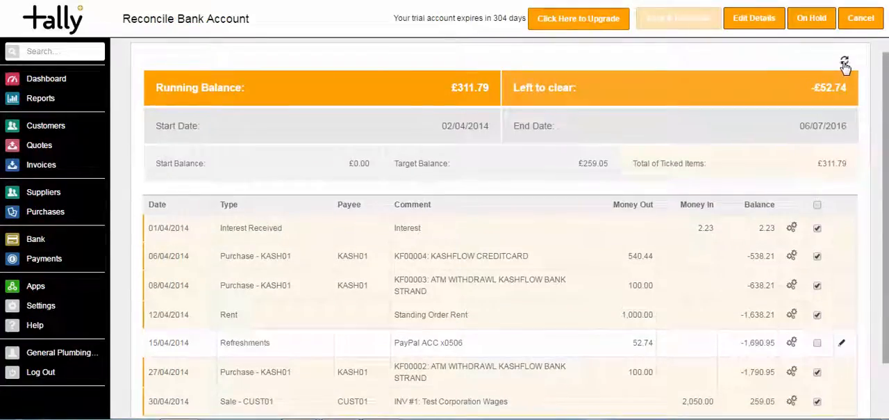
{"action": "scroll", "coordinate": [885, 97], "scroll_direction": "down", "scroll_amount": 1}
{"action": "left_click_drag", "start_coordinate": [885, 111], "coordinate": [885, 156]}
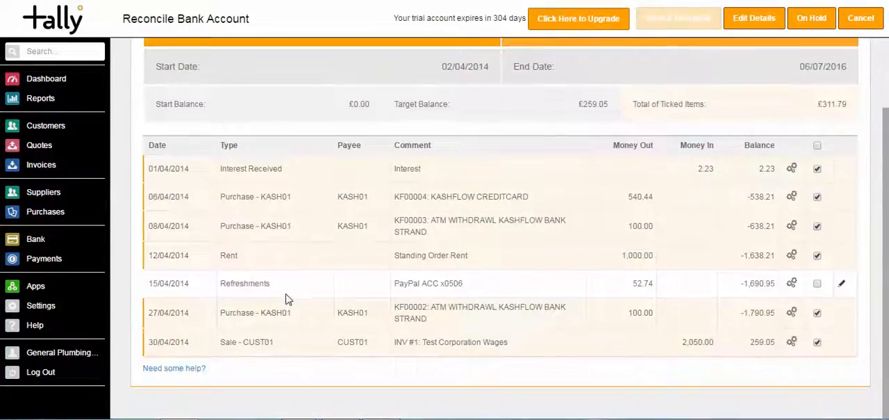
{"action": "left_click", "coordinate": [818, 285]}
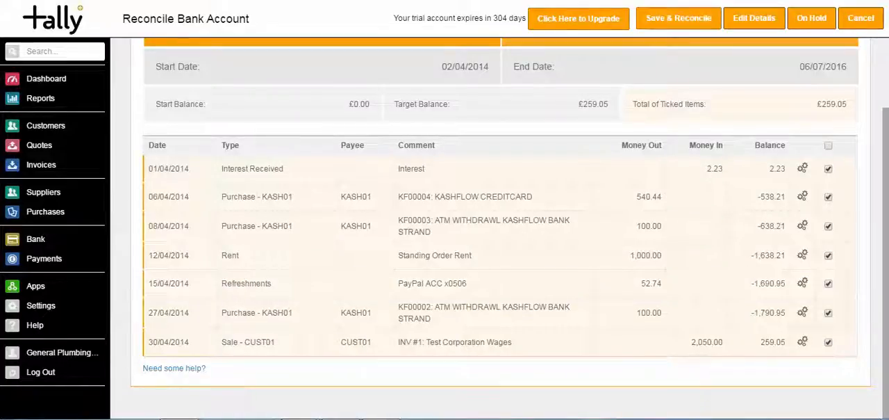
- Save and complete the Current Account's bank reconciliation
{"action": "scroll", "coordinate": [500, 230], "scroll_direction": "up", "scroll_amount": 2}
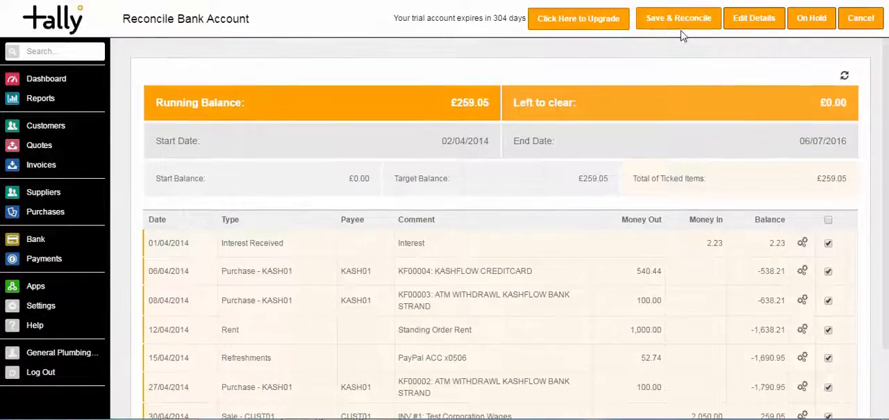
{"action": "left_click", "coordinate": [678, 30]}
{"action": "left_click", "coordinate": [490, 90]}
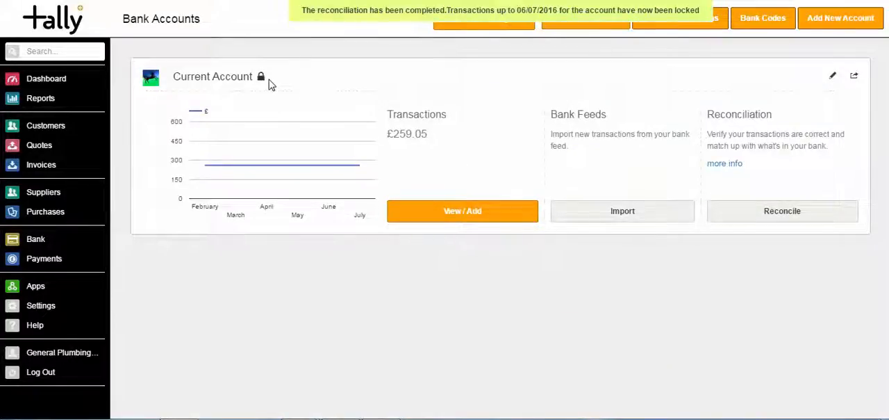
- Start a new bank account named Business Account and give it the Lloyds icon
{"action": "left_click", "coordinate": [826, 27]}
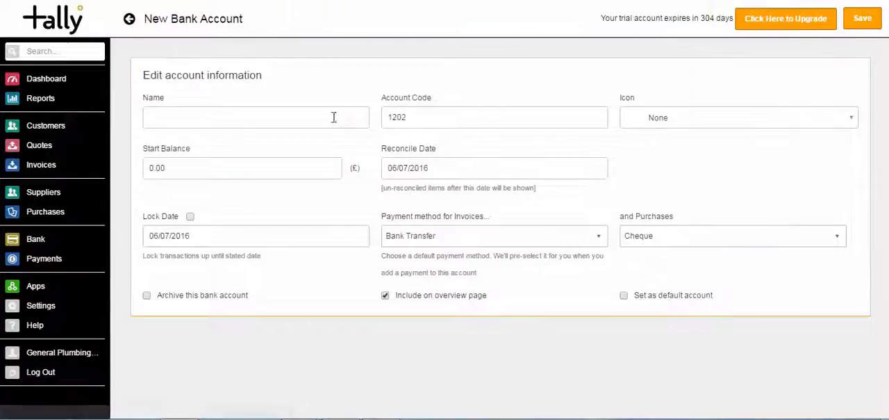
{"action": "left_click", "coordinate": [334, 117]}
{"action": "type", "text": "Business "}
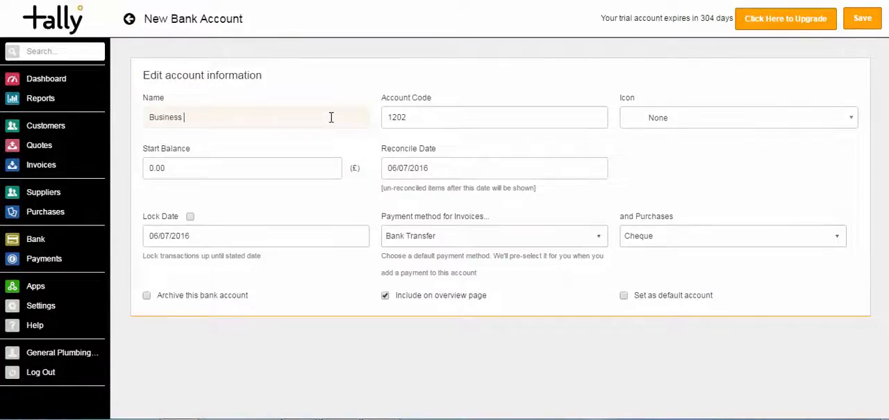
{"action": "type", "text": "Account"}
{"action": "key", "text": "Tab"}
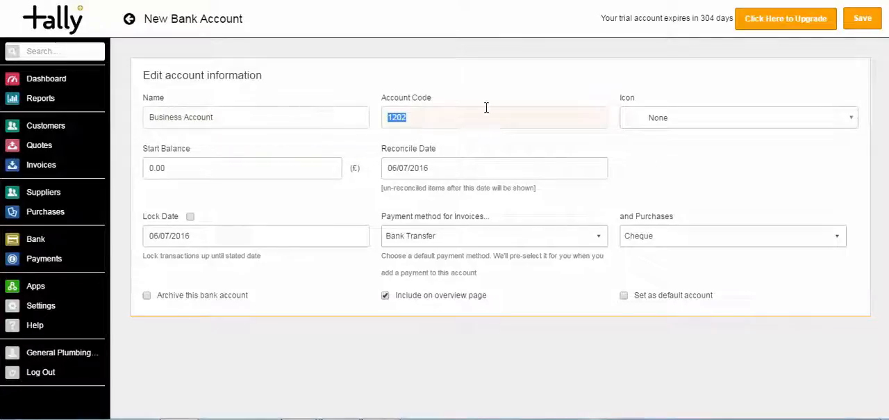
{"action": "left_click", "coordinate": [679, 122]}
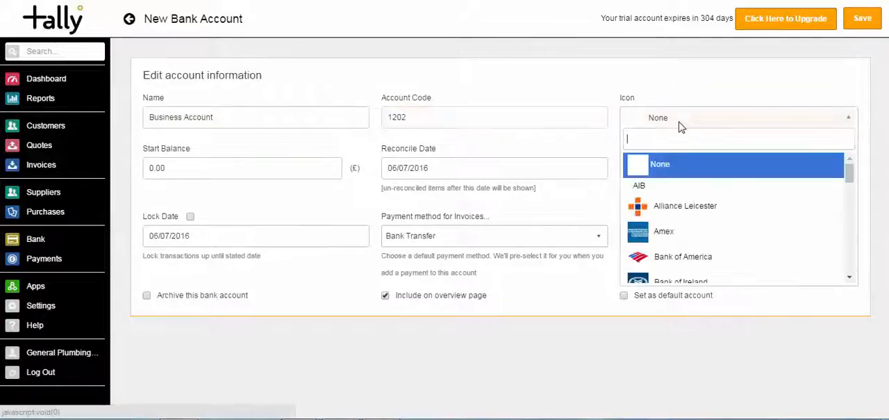
{"action": "type", "text": "ll"}
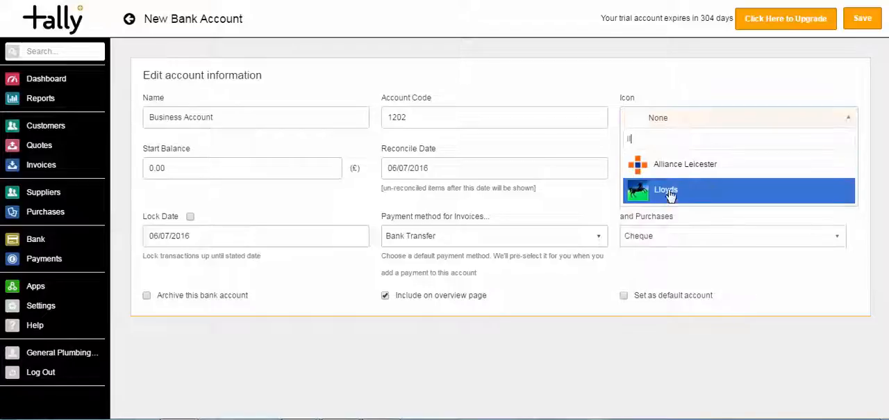
{"action": "left_click", "coordinate": [671, 192]}
- Set the new bank account's reconcile date to 01/05/2016 and save the account
{"action": "left_click", "coordinate": [472, 172]}
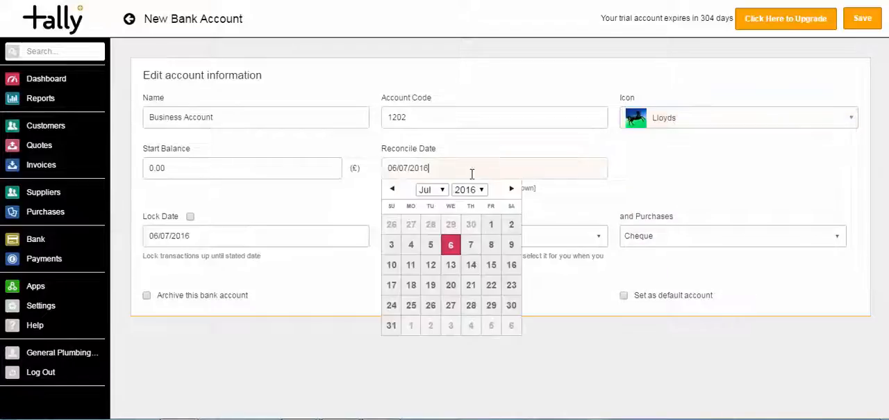
{"action": "left_click", "coordinate": [430, 194]}
{"action": "left_click", "coordinate": [432, 239]}
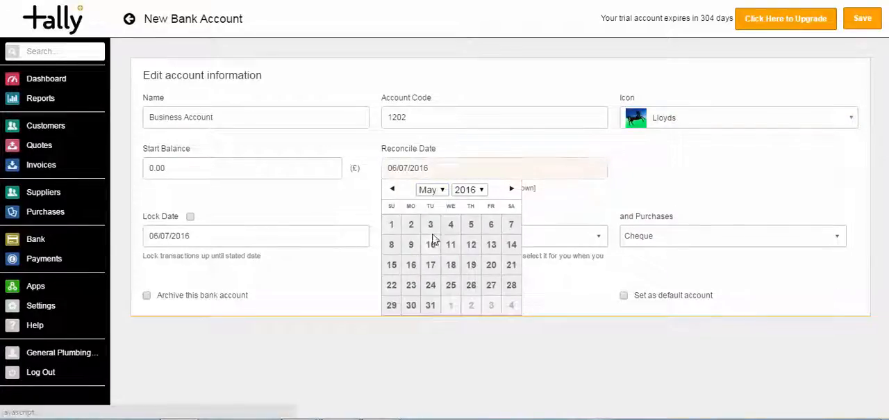
{"action": "left_click", "coordinate": [393, 225]}
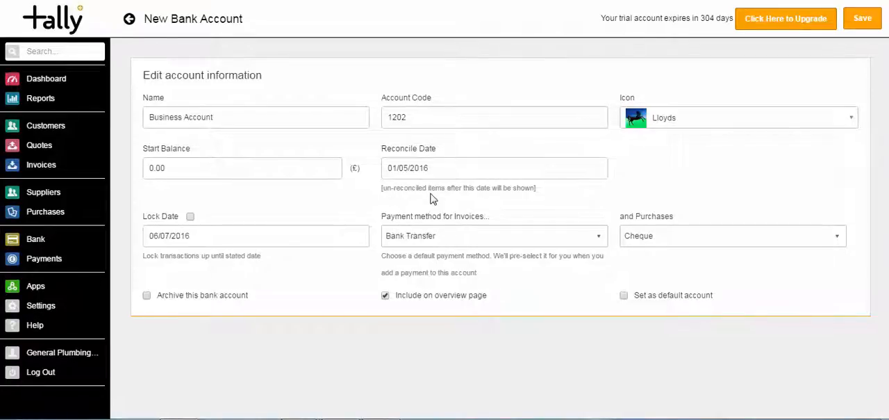
{"action": "left_click", "coordinate": [860, 18]}
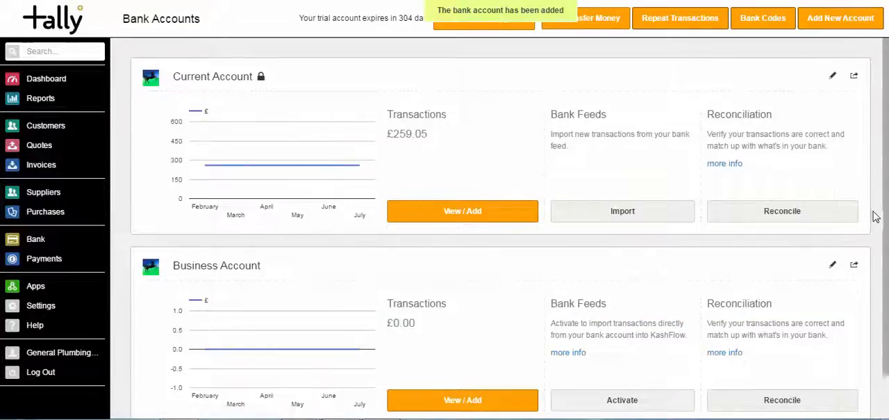
- Activate bank feeds for the Business Account with manual upload as the transaction source
{"action": "scroll", "coordinate": [858, 243], "scroll_direction": "down", "scroll_amount": 1}
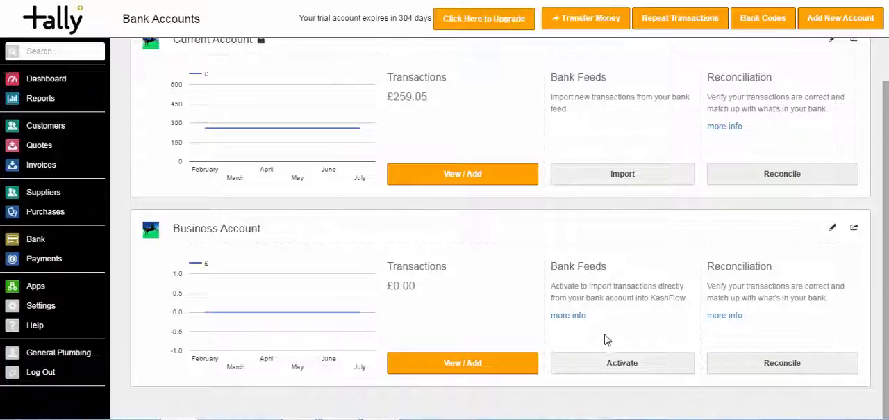
{"action": "left_click", "coordinate": [605, 362]}
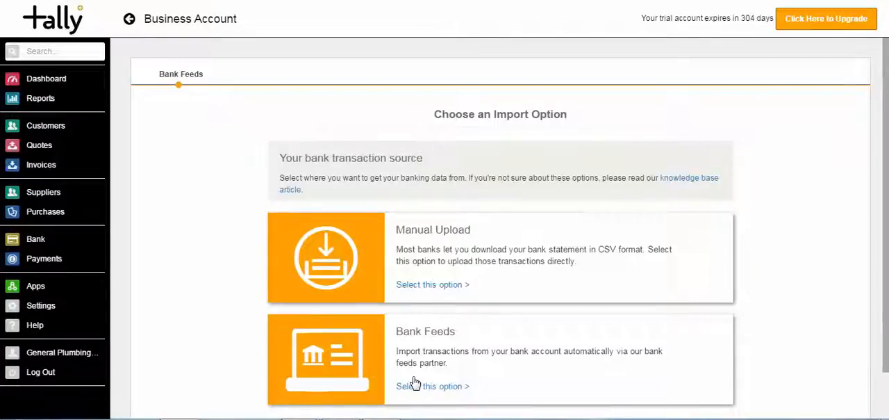
{"action": "left_click", "coordinate": [412, 286]}
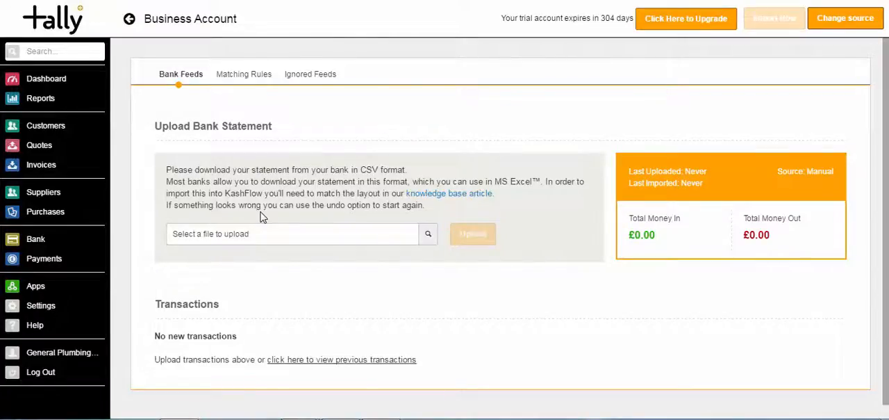
- Upload the Bank Statement CSV file to the Business Account and look through the uploaded transactions
{"action": "left_click", "coordinate": [258, 238]}
{"action": "double_click", "coordinate": [371, 126]}
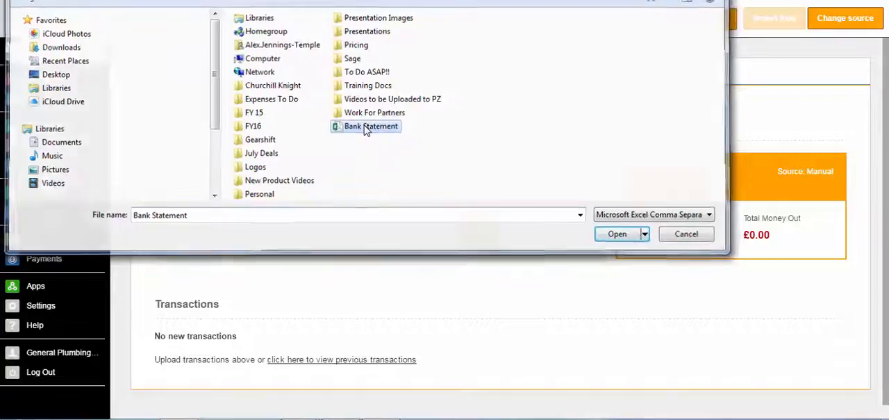
{"action": "left_click", "coordinate": [473, 235]}
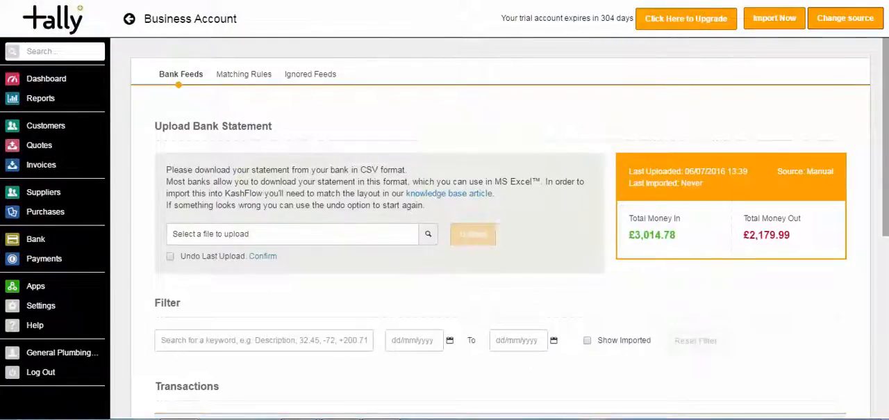
{"action": "scroll", "coordinate": [887, 146], "scroll_direction": "down", "scroll_amount": 5}
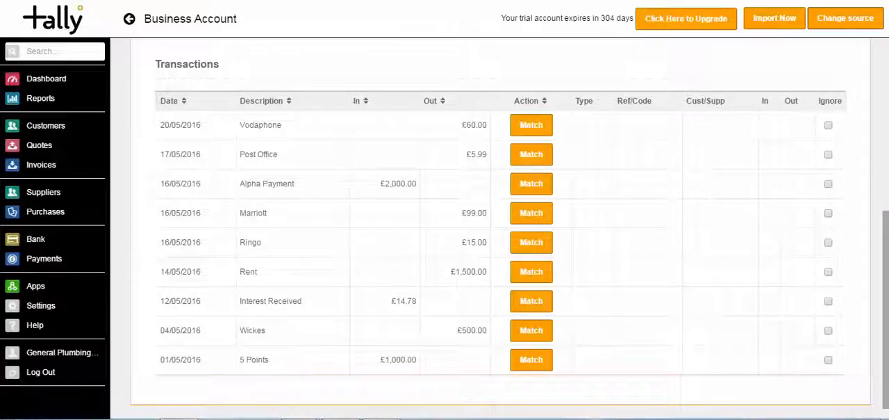
{"action": "scroll", "coordinate": [877, 109], "scroll_direction": "up", "scroll_amount": 4}
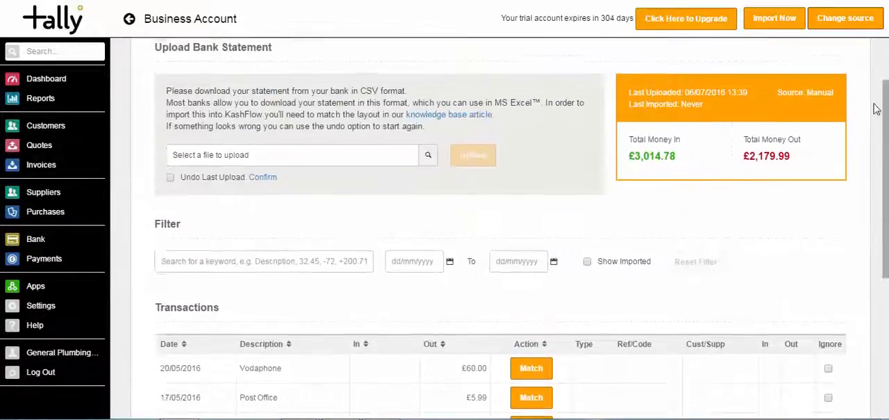
{"action": "scroll", "coordinate": [877, 109], "scroll_direction": "up", "scroll_amount": 1}
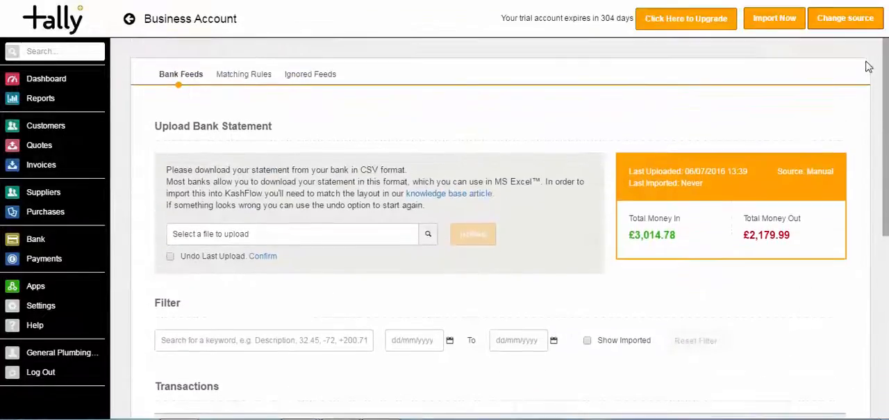
- Start a matching rule for money out containing "rent" in the Business Account, set to create a transaction
{"action": "left_click", "coordinate": [253, 81]}
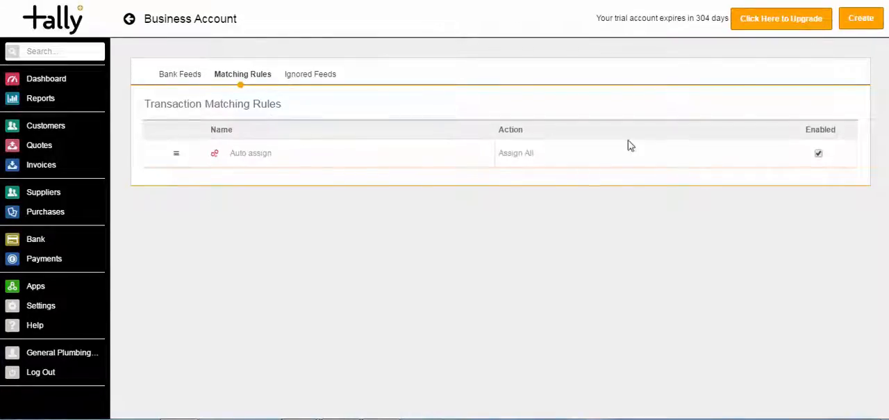
{"action": "left_click", "coordinate": [859, 21]}
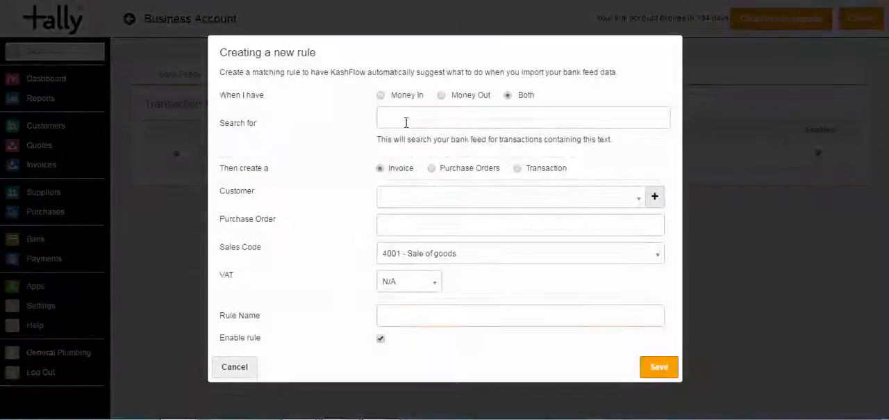
{"action": "left_click", "coordinate": [441, 95]}
{"action": "left_click", "coordinate": [443, 119]}
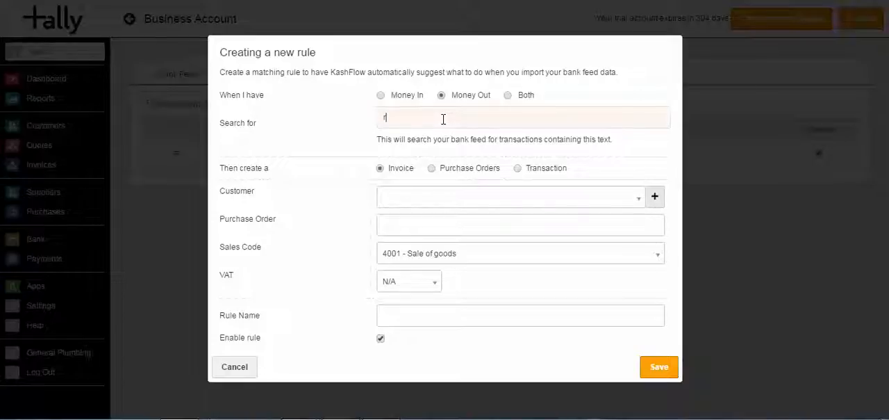
{"action": "left_click", "coordinate": [518, 168]}
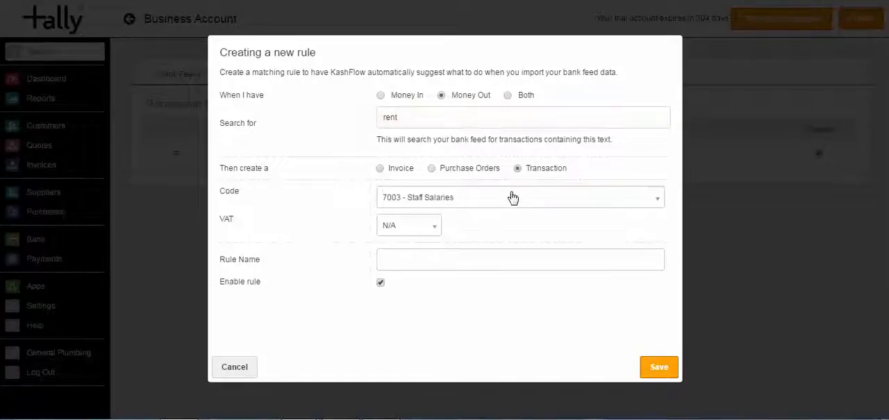
- Assign code 7100 - Rent and 20% VAT to the matching rule, name it "rent" and save it
{"action": "left_click", "coordinate": [510, 198]}
{"action": "type", "text": "rent"}
{"action": "left_click", "coordinate": [471, 257]}
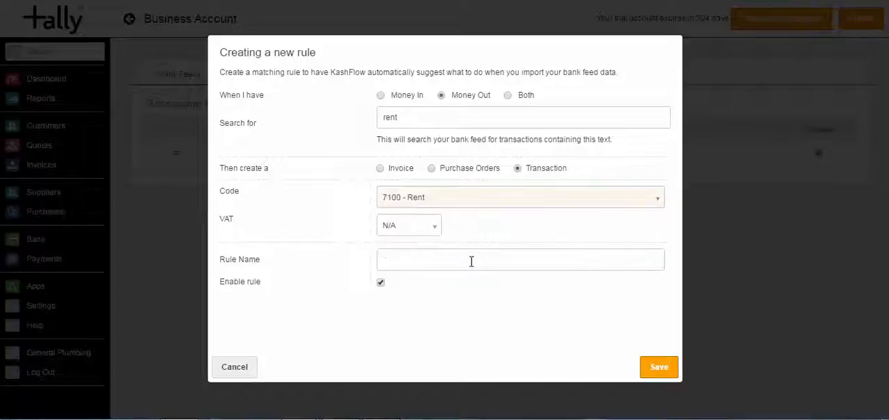
{"action": "left_click", "coordinate": [382, 224]}
{"action": "left_click", "coordinate": [387, 317]}
{"action": "left_click", "coordinate": [403, 258]}
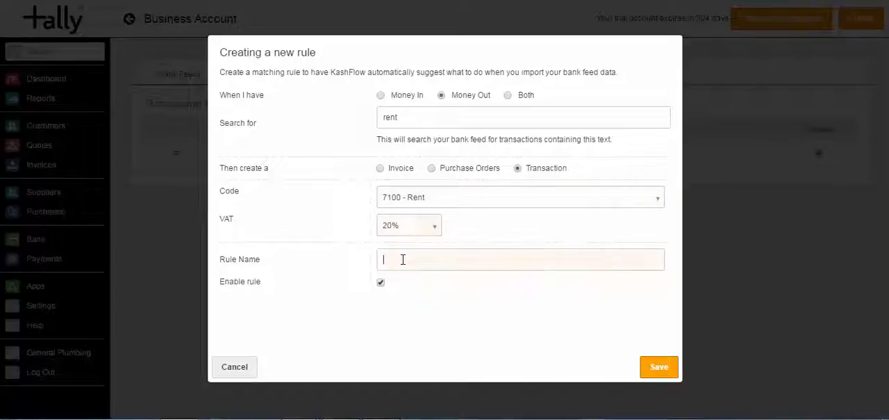
{"action": "left_click", "coordinate": [660, 366]}
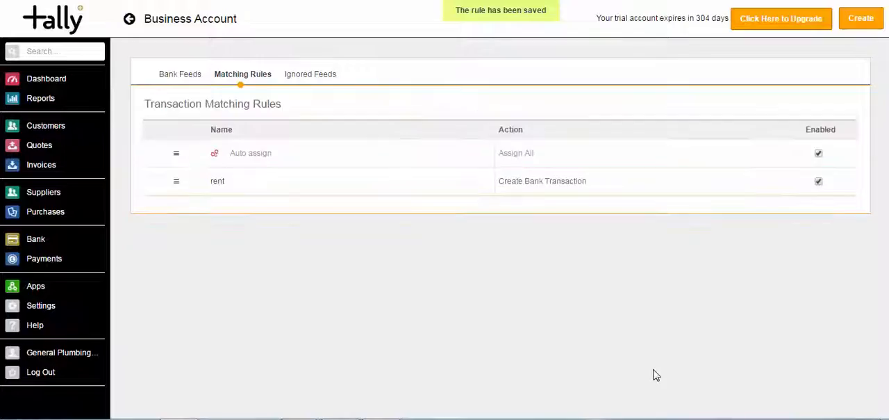
- Review the rule's match among the Business Account's bank feed transactions and return to the dashboard
{"action": "left_click", "coordinate": [181, 82]}
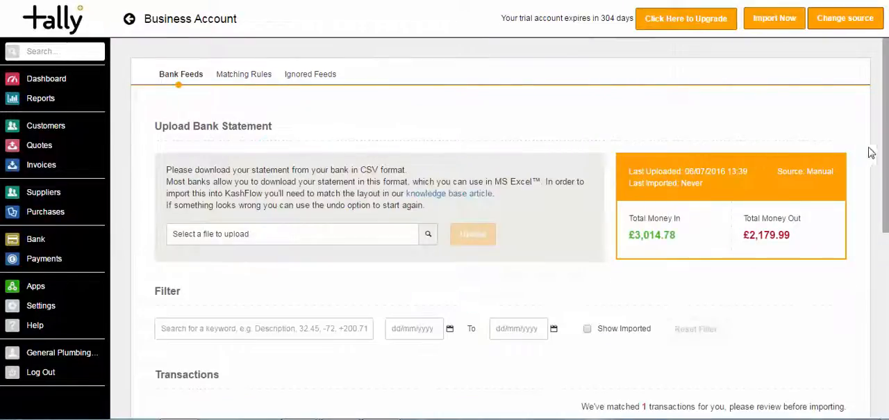
{"action": "left_click_drag", "start_coordinate": [887, 133], "coordinate": [886, 313]}
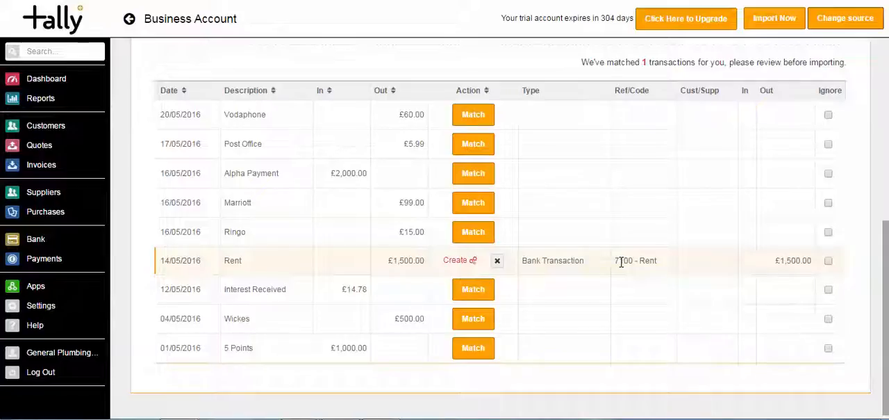
{"action": "left_click", "coordinate": [33, 83]}
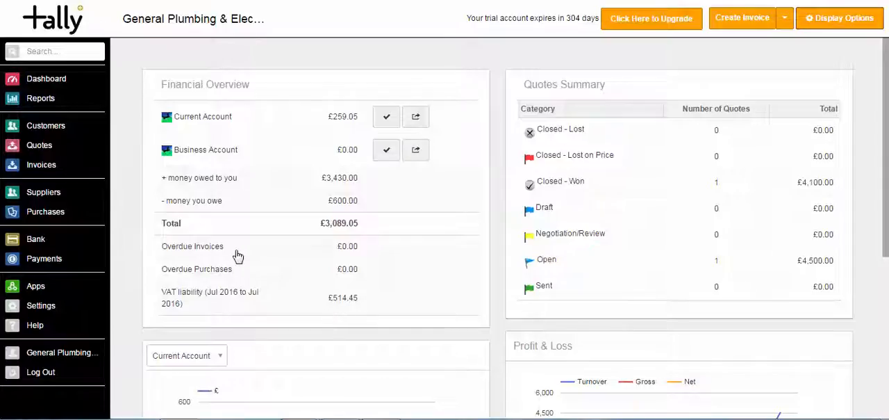
- Look through the available general reports, down to the VAT and year-end reports
{"action": "left_click", "coordinate": [42, 98]}
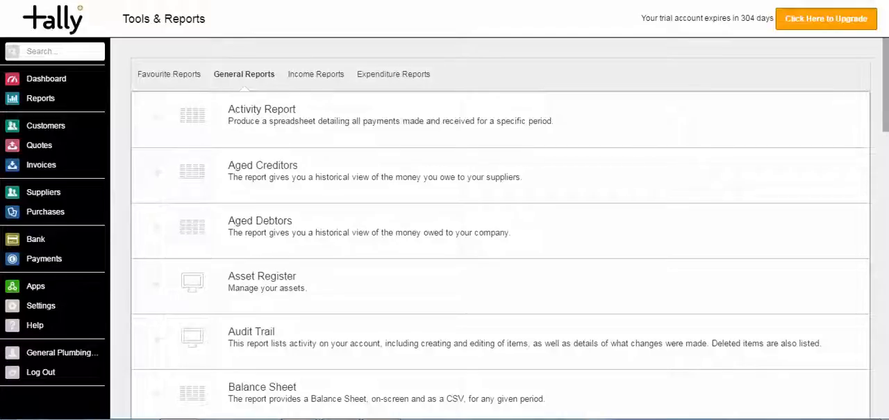
{"action": "scroll", "coordinate": [501, 229], "scroll_direction": "down", "scroll_amount": 5}
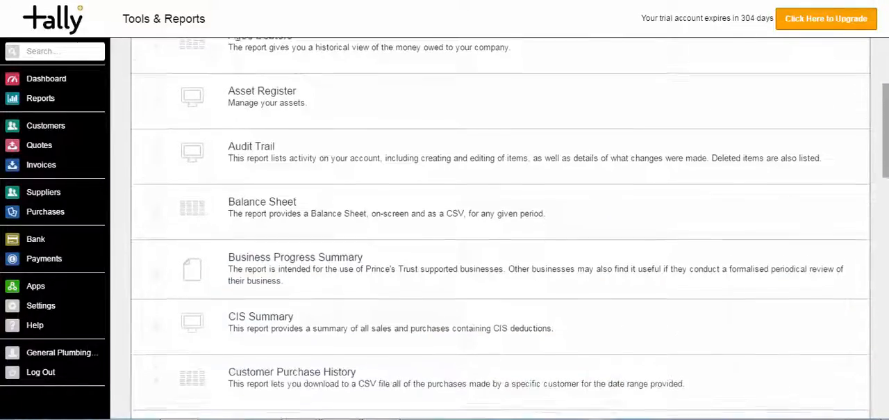
{"action": "scroll", "coordinate": [887, 351], "scroll_direction": "down", "scroll_amount": 13}
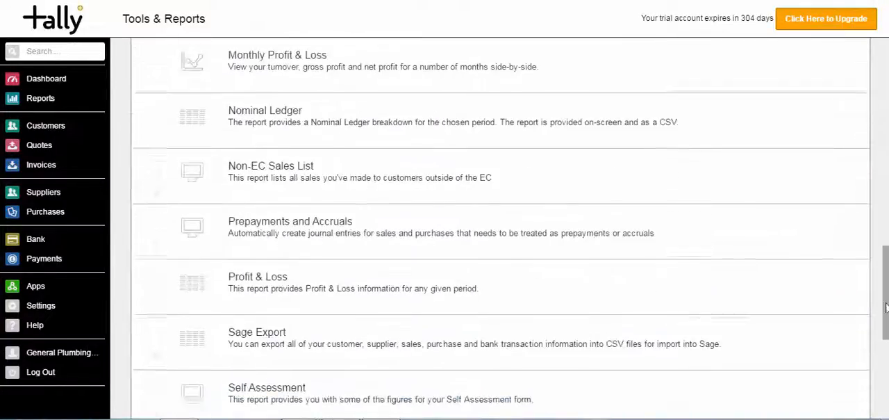
{"action": "left_click_drag", "start_coordinate": [886, 351], "coordinate": [887, 381]}
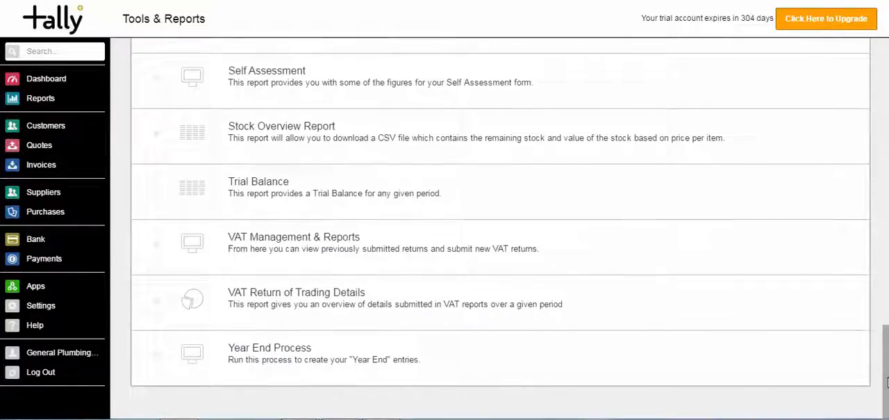
- Generate the first VAT report, review its boxes and submission options, and return to the dashboard
{"action": "left_click", "coordinate": [283, 247]}
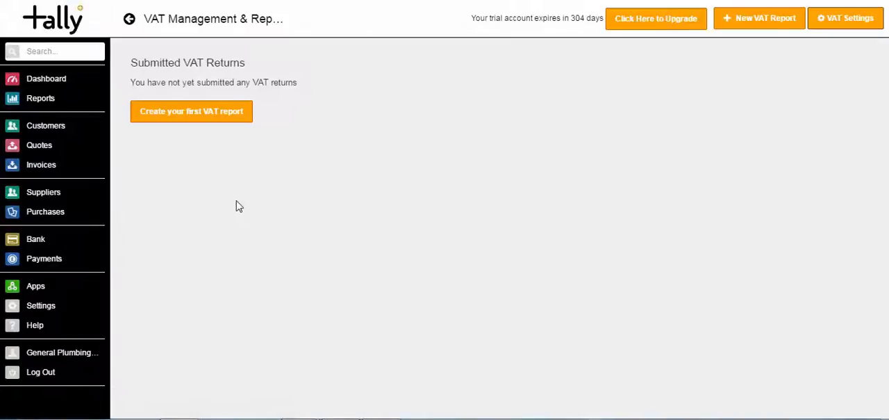
{"action": "left_click", "coordinate": [176, 121]}
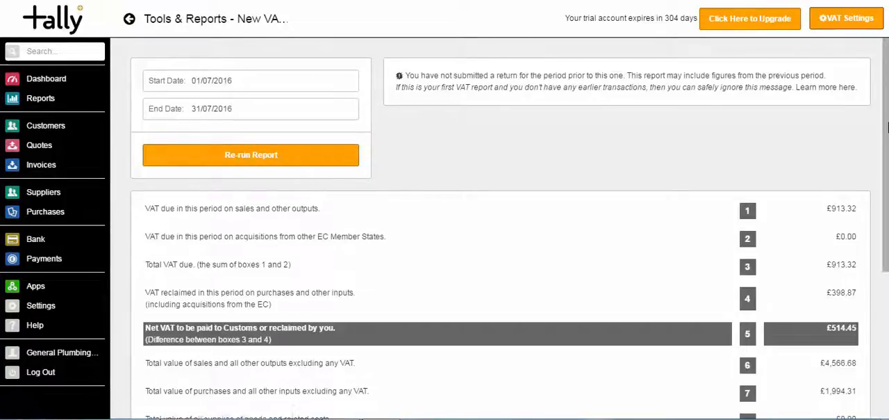
{"action": "scroll", "coordinate": [864, 205], "scroll_direction": "down", "scroll_amount": 3}
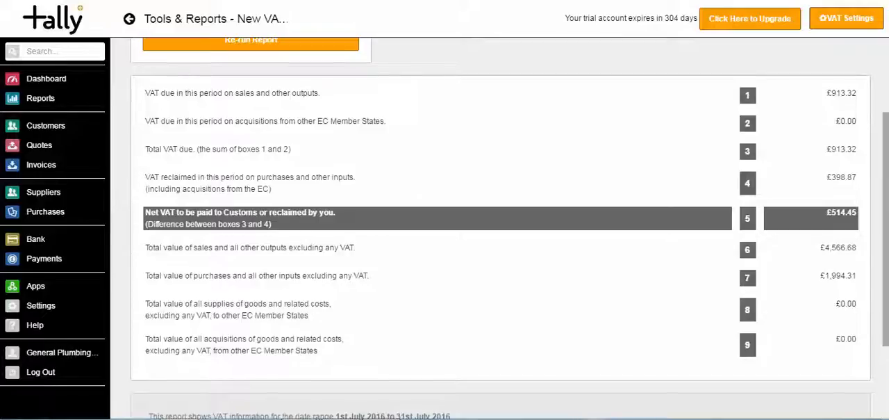
{"action": "scroll", "coordinate": [579, 331], "scroll_direction": "down", "scroll_amount": 3}
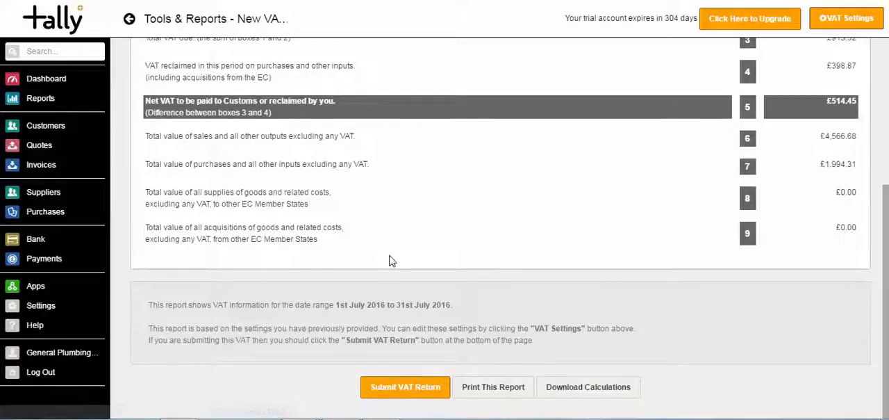
{"action": "left_click", "coordinate": [61, 81]}
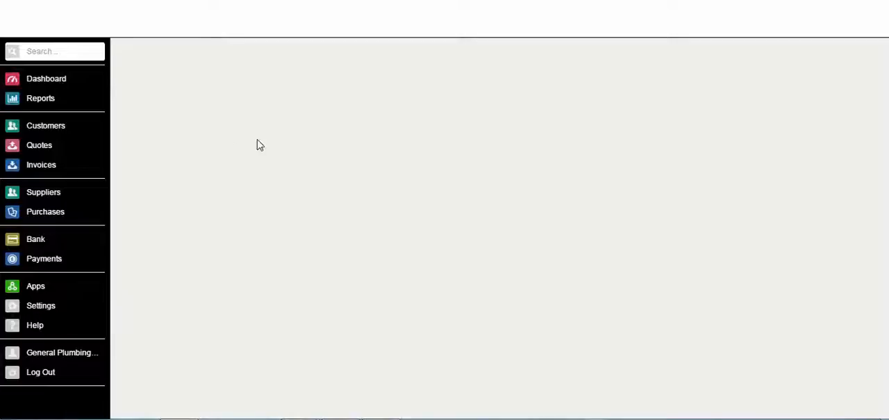